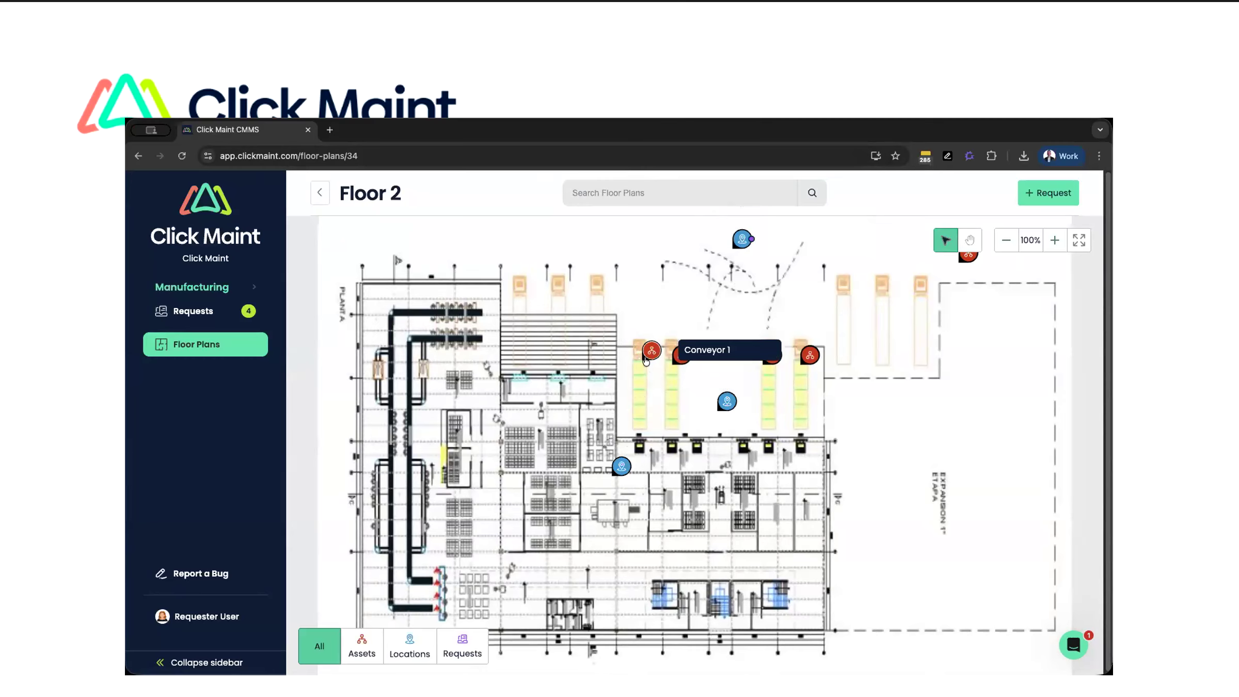
- Start a new request for the Conveyor 1 asset on the floor plan and title it Conveyor Belt Squeaking
{"action": "left_click", "coordinate": [650, 352]}
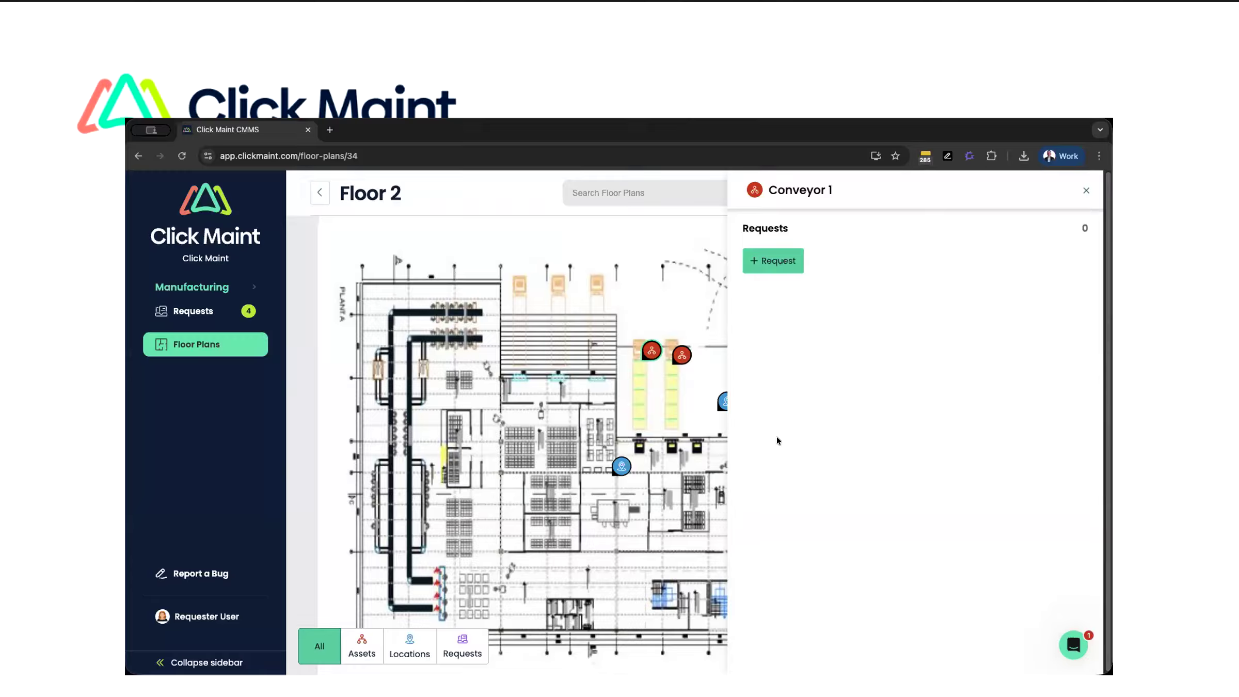
{"action": "left_click", "coordinate": [773, 263]}
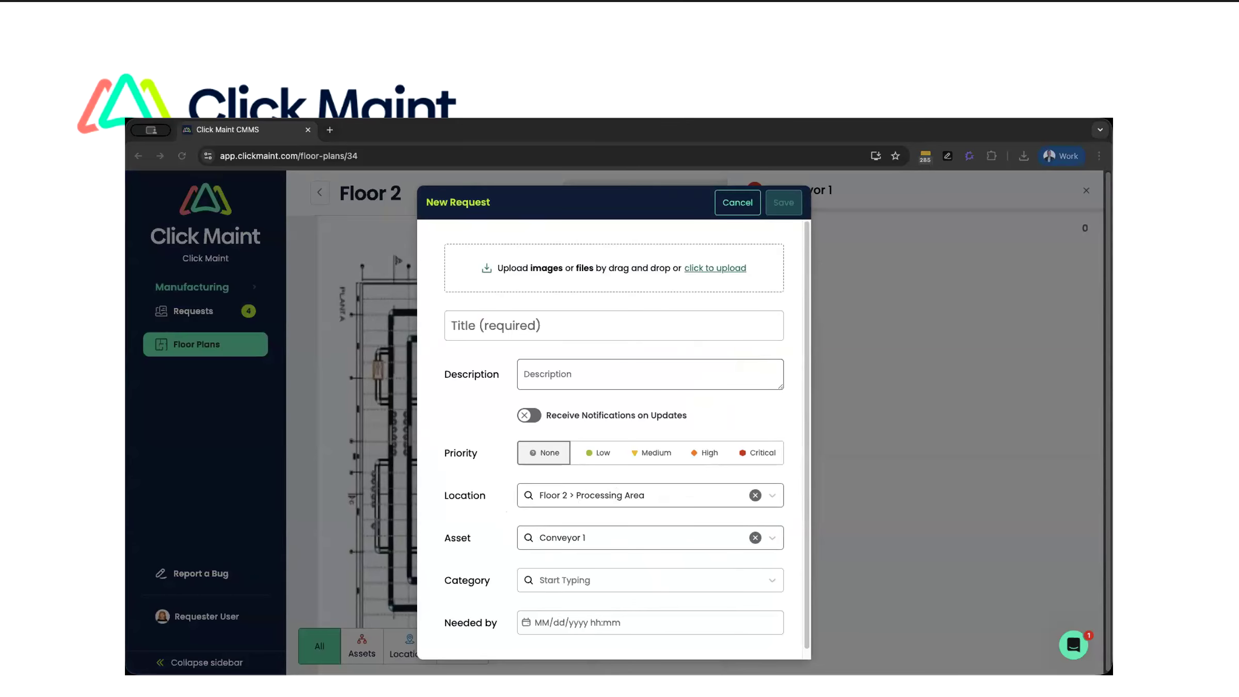
{"action": "left_click", "coordinate": [562, 328]}
{"action": "type", "text": "Conveyor Belt Squeaking"}
{"action": "key", "text": "super+Tab"}
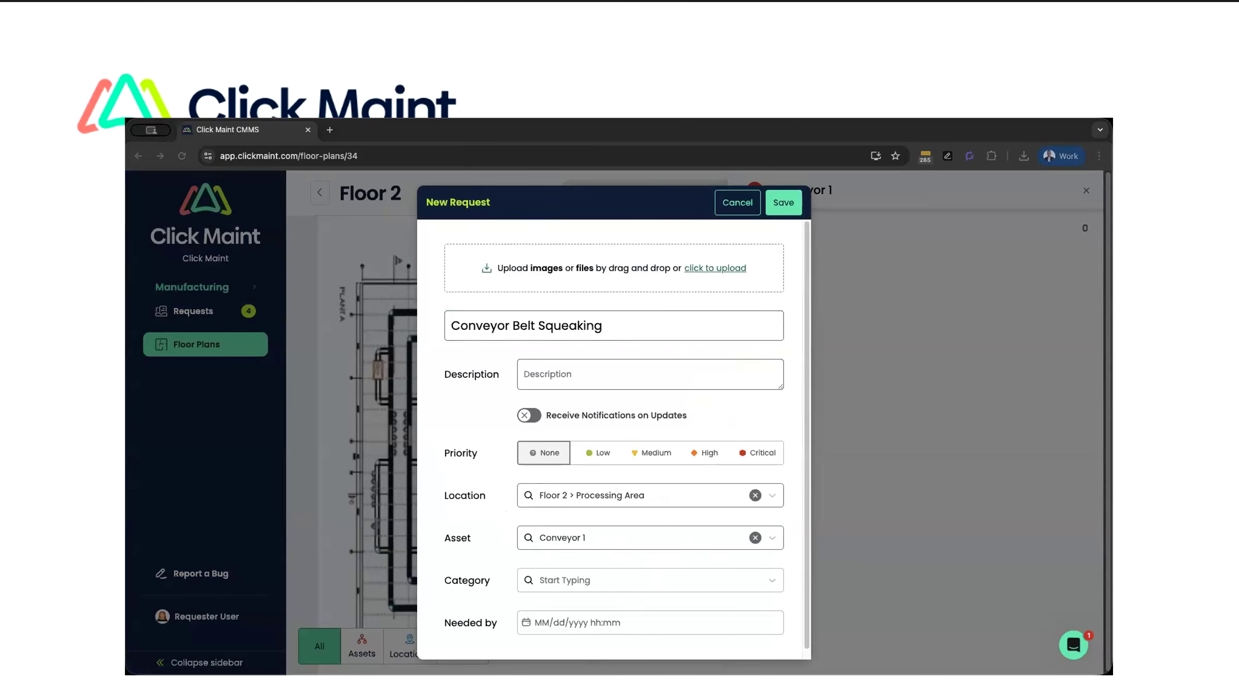
- Describe the request as "Please inspect this belt", save it and close the Conveyor 1 details
{"action": "left_click", "coordinate": [590, 371]}
{"action": "type", "text": "Please inspect this belt"}
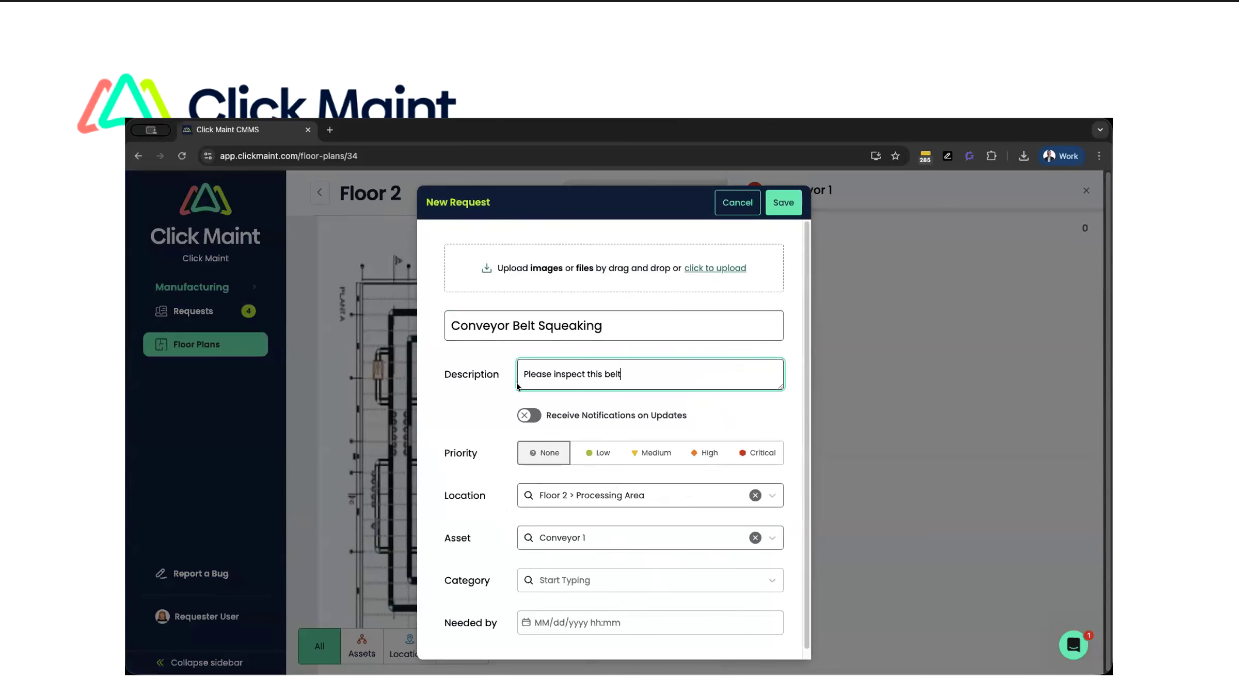
{"action": "left_click_drag", "start_coordinate": [547, 371], "coordinate": [598, 372]}
{"action": "left_click", "coordinate": [610, 374]}
{"action": "left_click", "coordinate": [789, 206]}
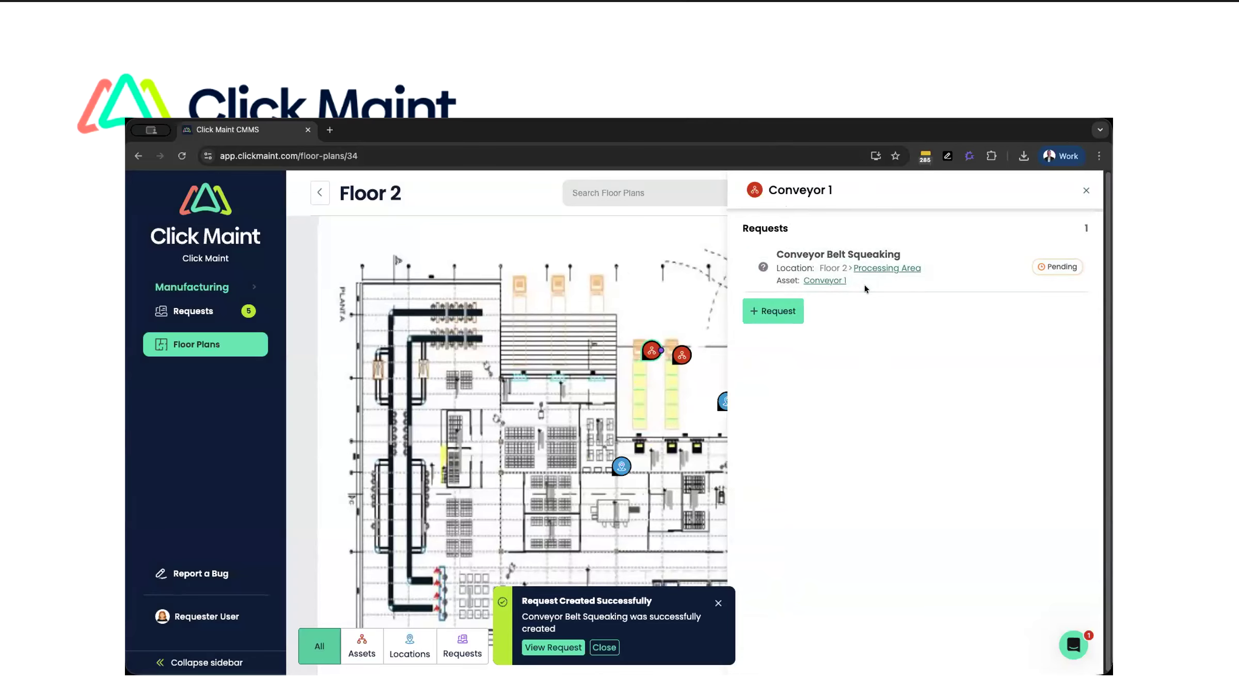
{"action": "left_click", "coordinate": [1086, 191]}
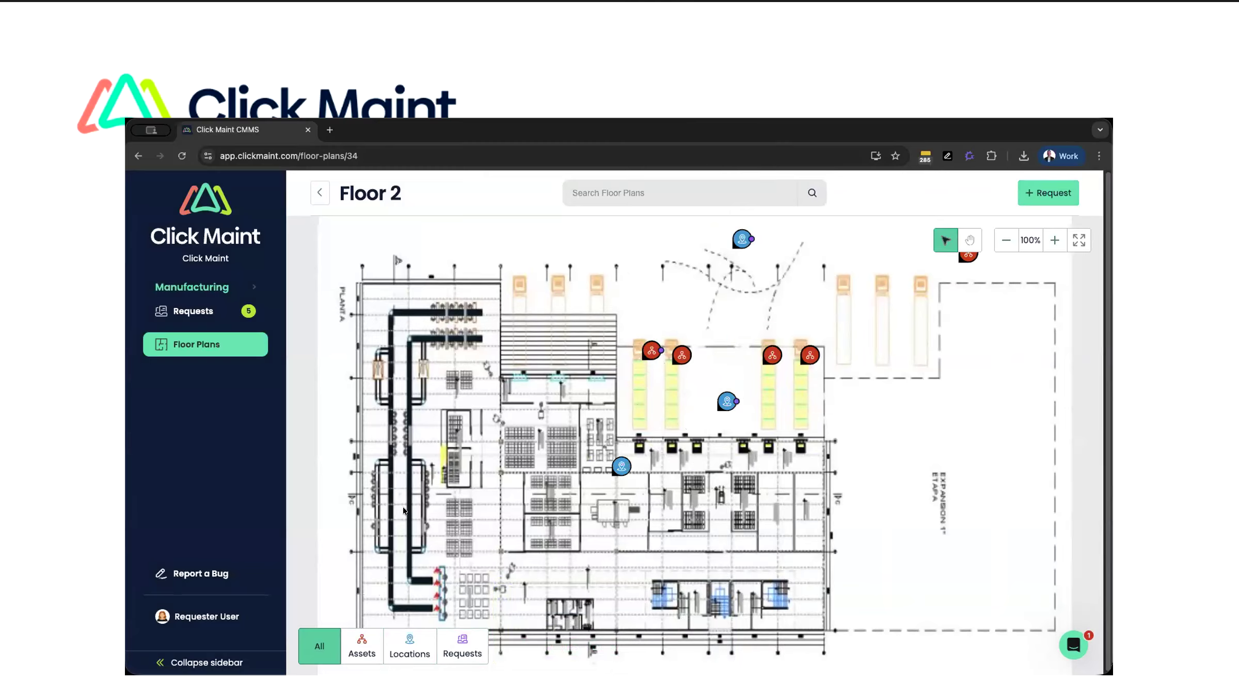
- Filter the floor plan by assets, locations and requests in turn, and review the Conveyor 1 request from its marker
{"action": "left_click", "coordinate": [364, 643]}
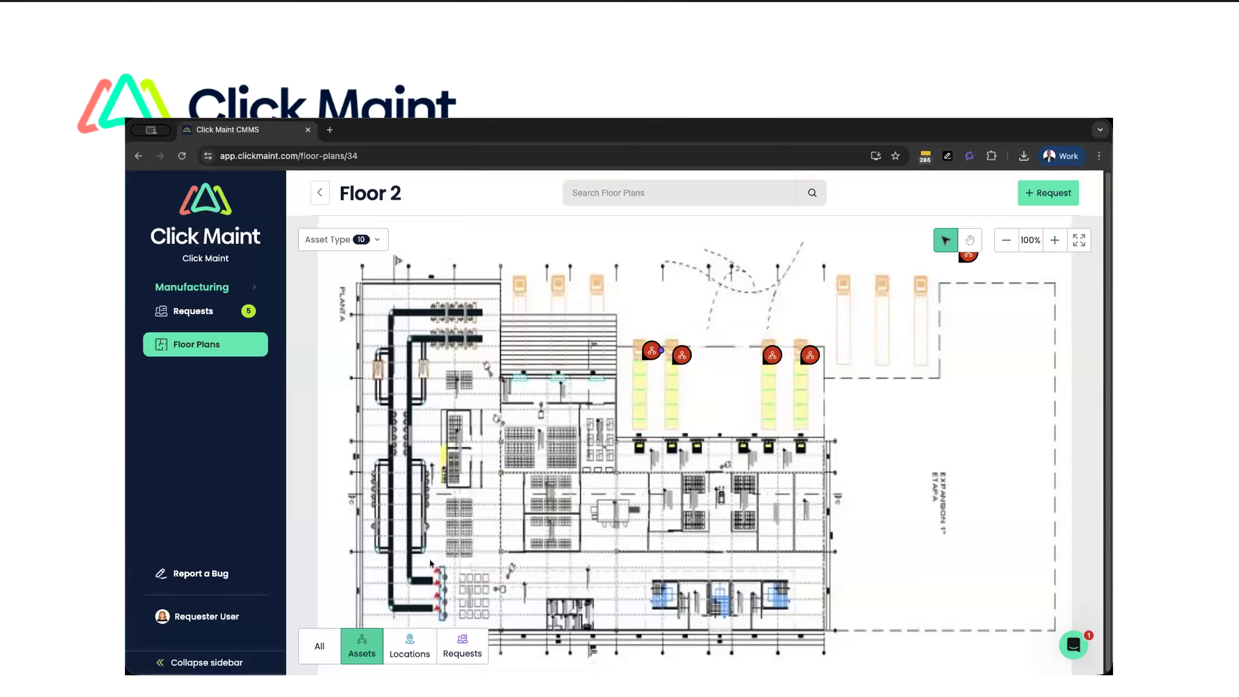
{"action": "left_click", "coordinate": [410, 647]}
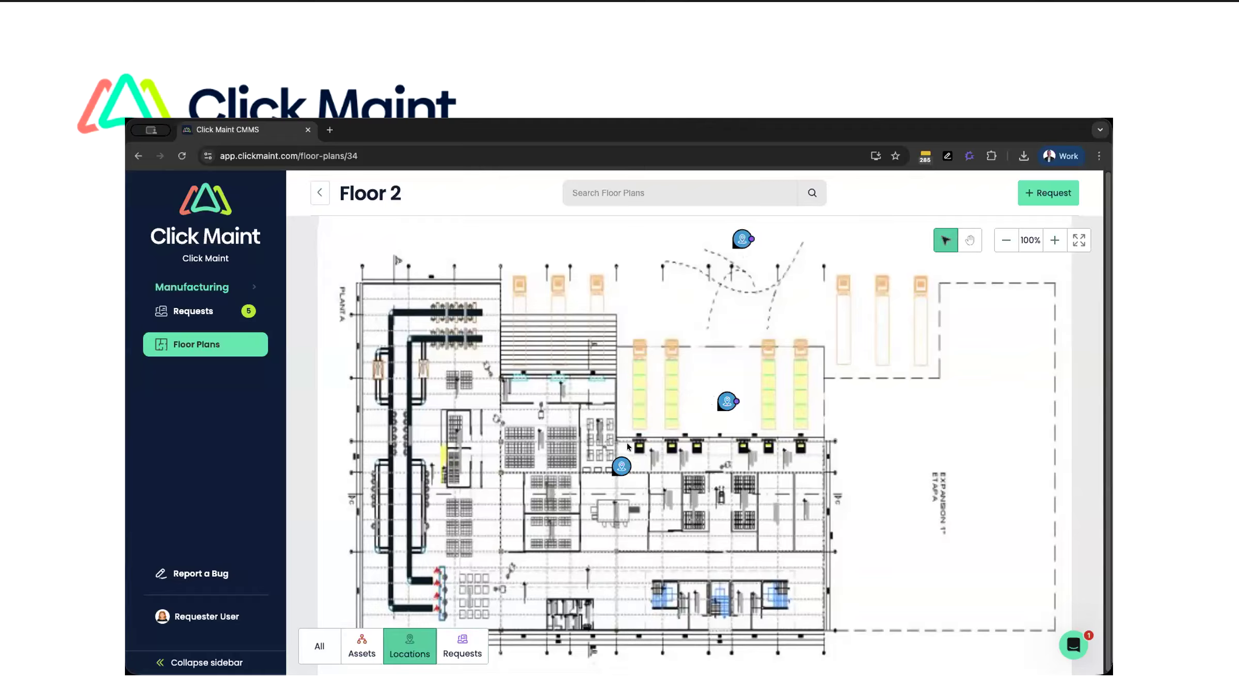
{"action": "left_click", "coordinate": [458, 643]}
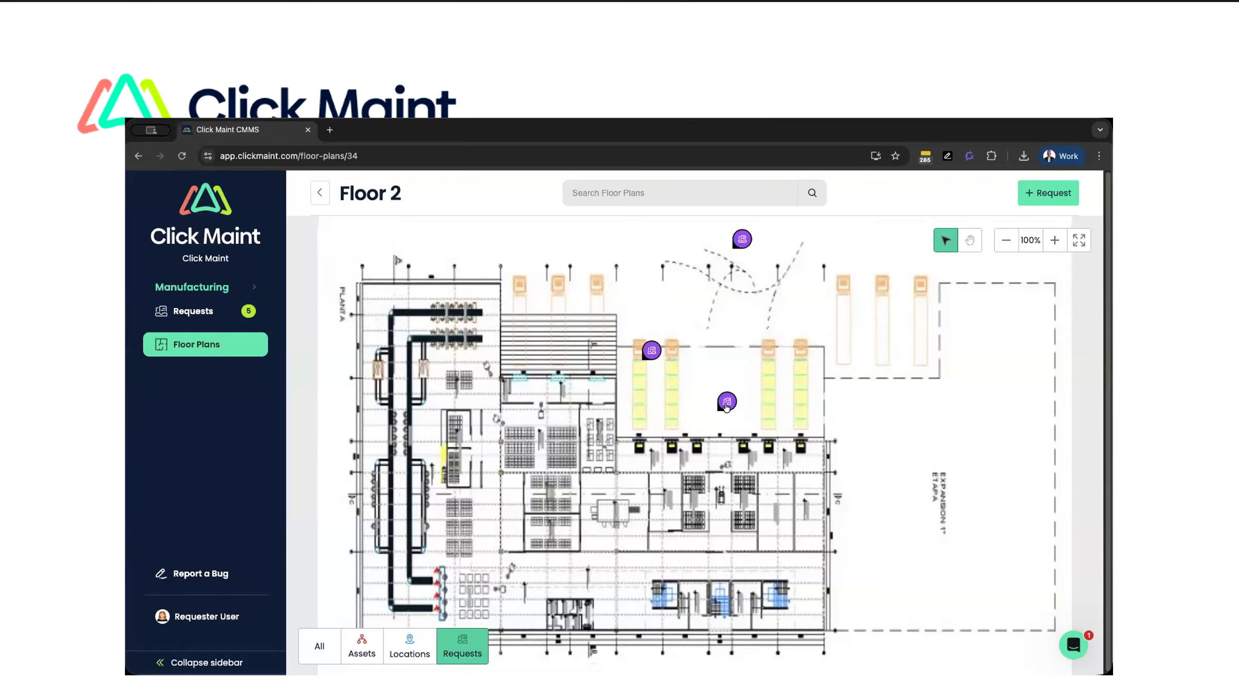
{"action": "left_click", "coordinate": [653, 351]}
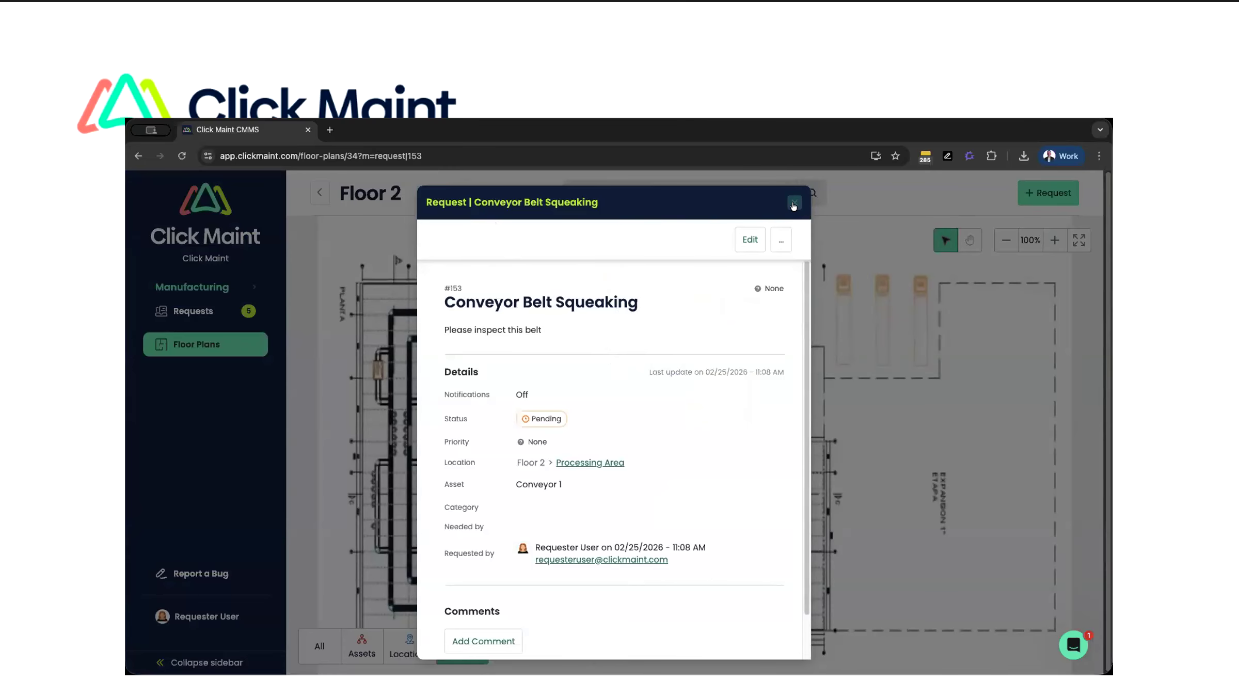
{"action": "left_click", "coordinate": [794, 205]}
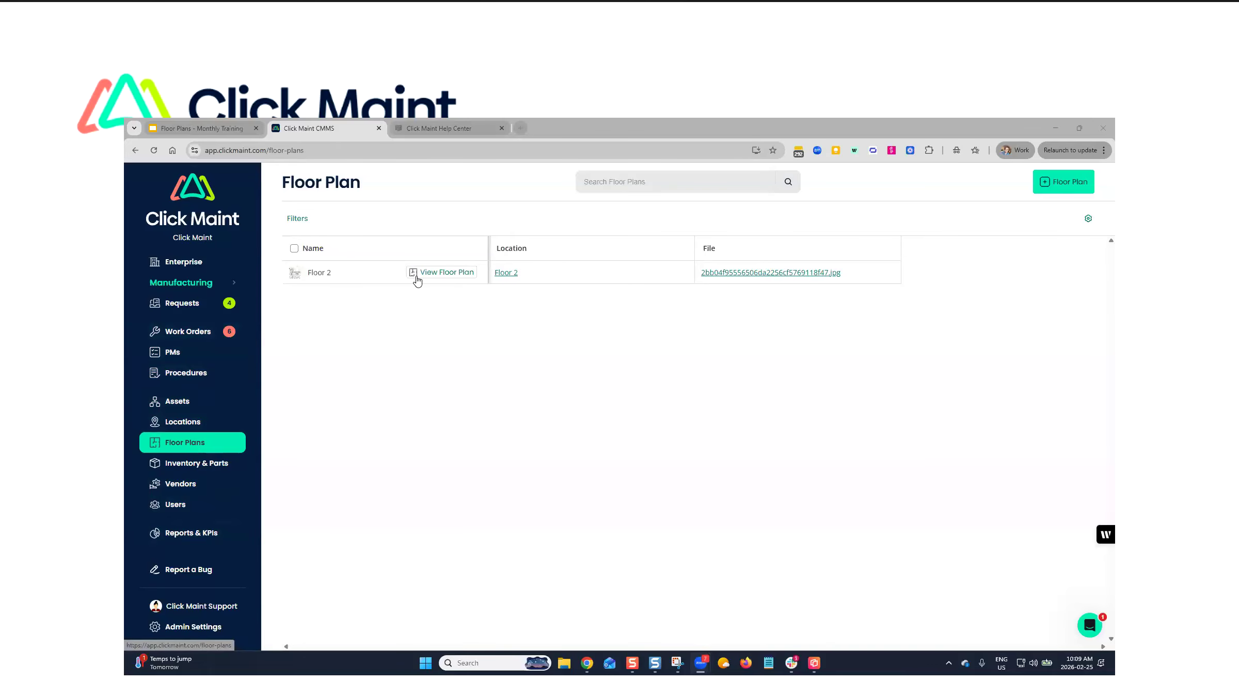
- Open the Floor 2 floor plan and filter its markers by assets, locations and requests
{"action": "left_click", "coordinate": [443, 272]}
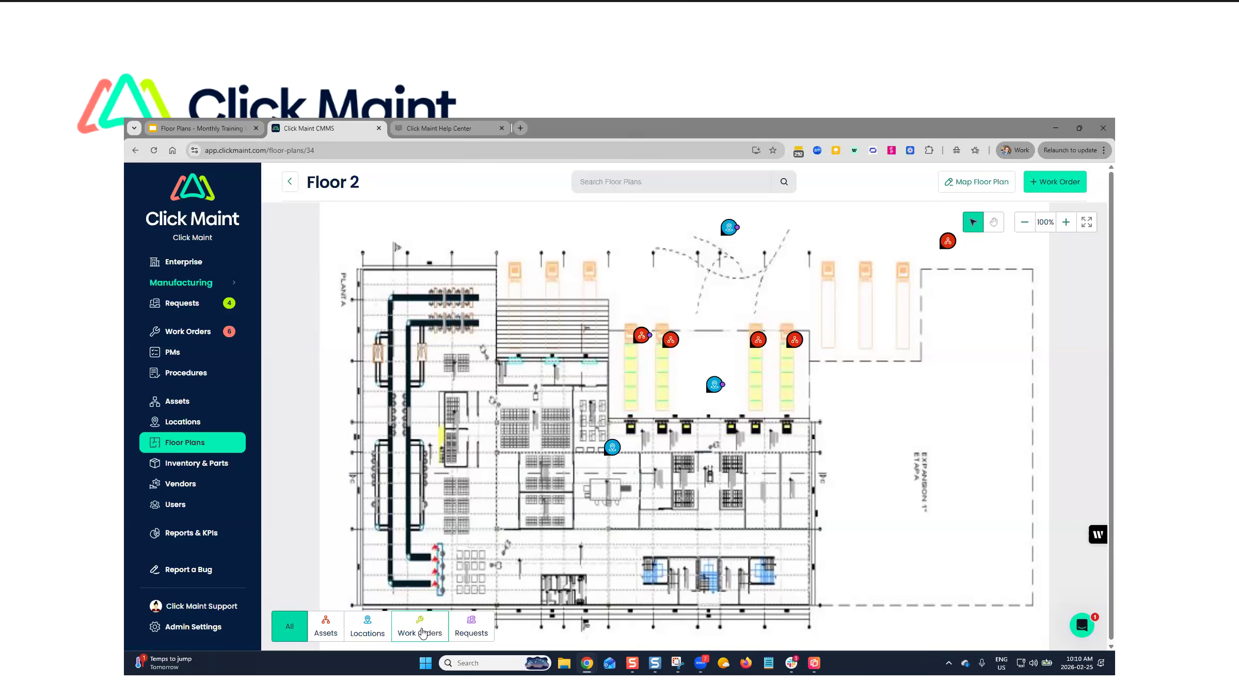
{"action": "mouse_move", "coordinate": [651, 339]}
{"action": "left_click", "coordinate": [327, 634]}
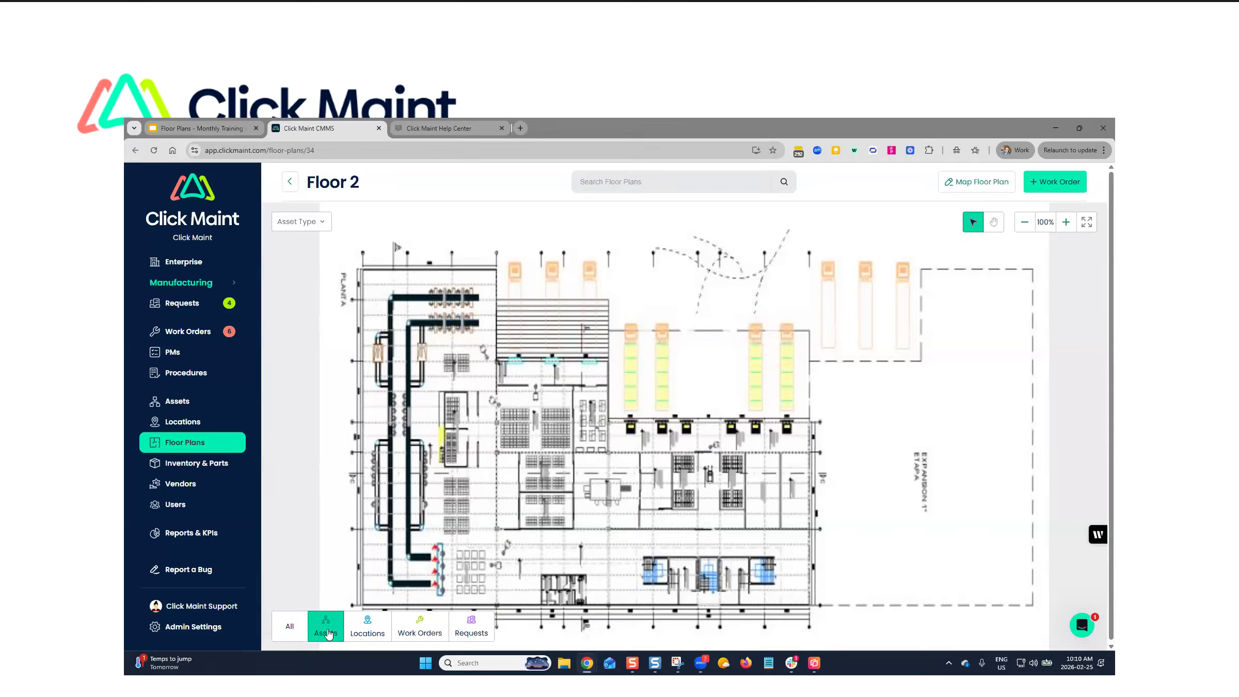
{"action": "left_click", "coordinate": [366, 625]}
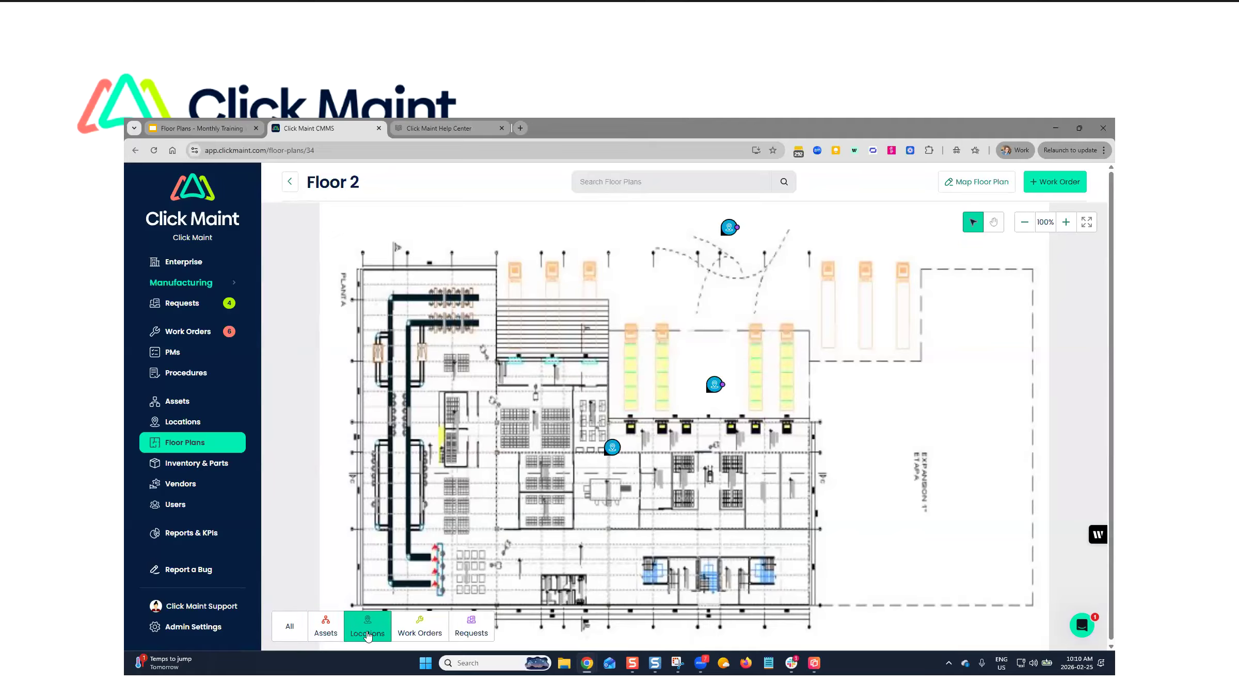
{"action": "left_click", "coordinate": [336, 624]}
{"action": "left_click", "coordinate": [473, 627]}
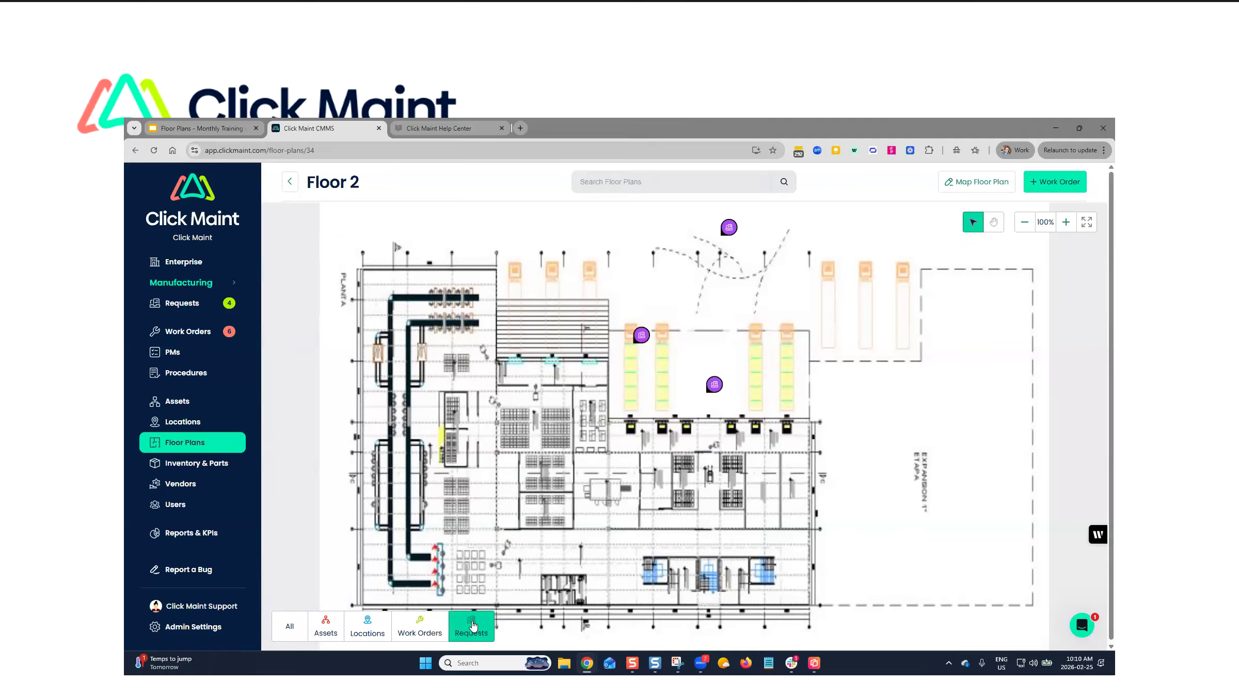
- Review the Conveyor Belt Squeaking request from its floor plan marker, close it and show all markers again
{"action": "mouse_move", "coordinate": [643, 339]}
{"action": "left_click", "coordinate": [642, 337]}
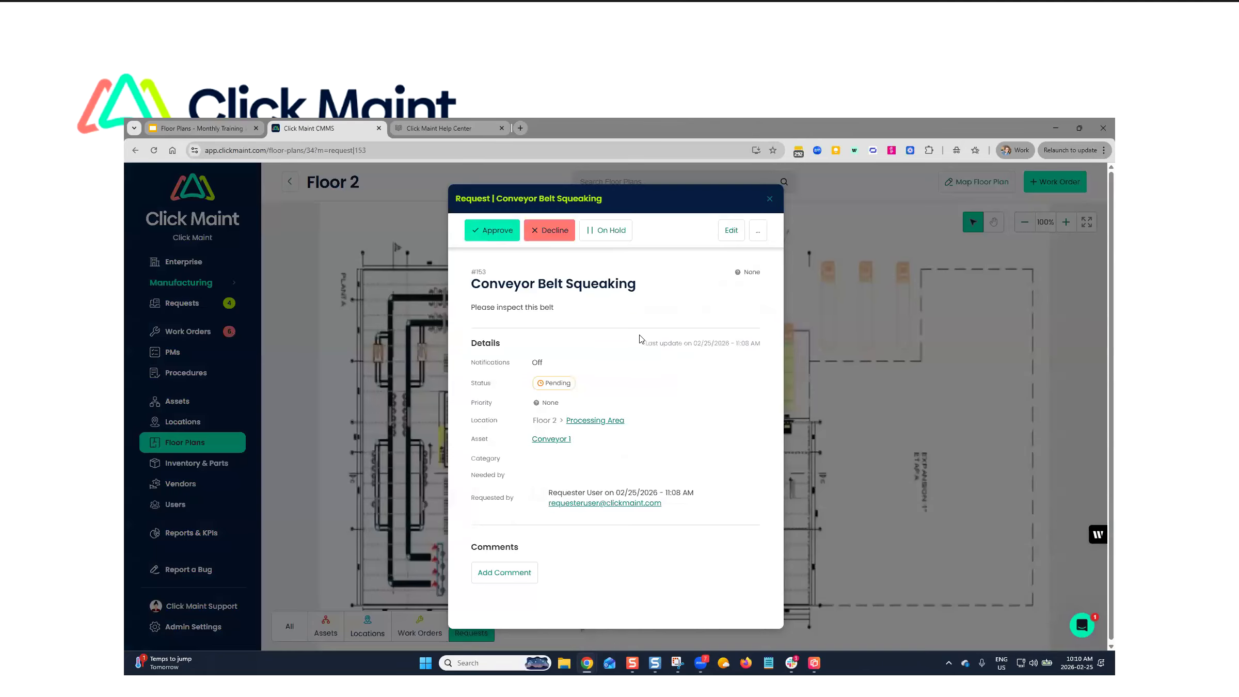
{"action": "left_click", "coordinate": [773, 200]}
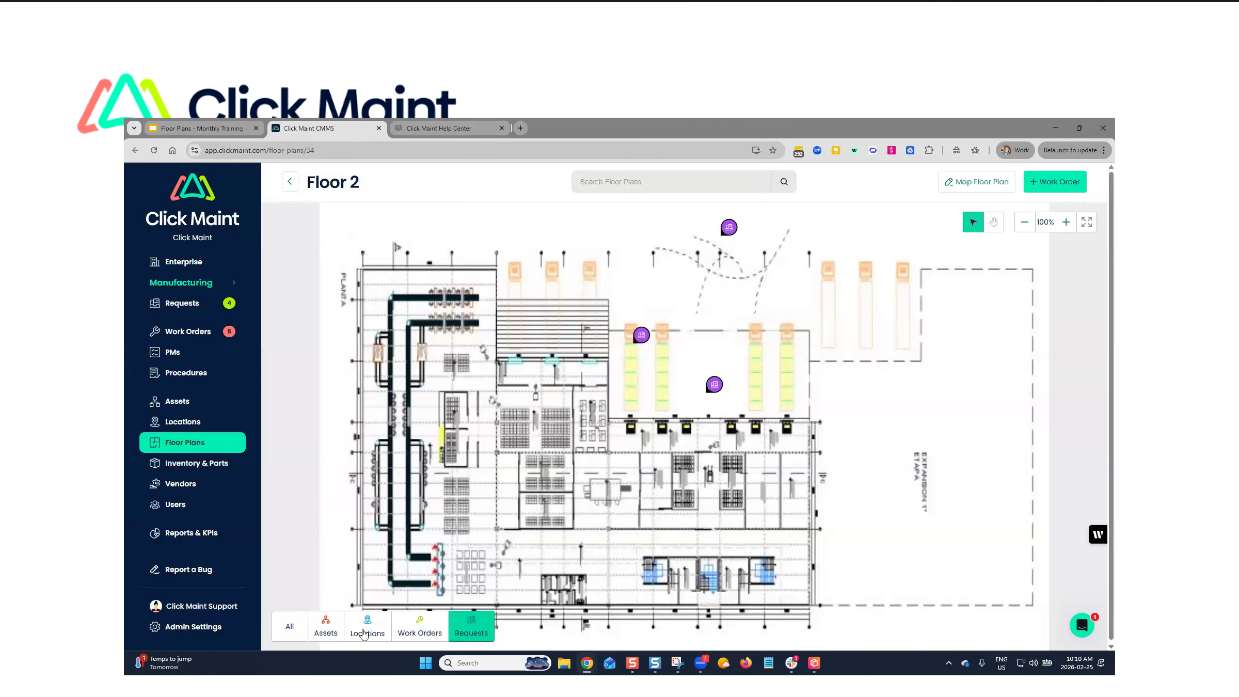
{"action": "left_click", "coordinate": [329, 633]}
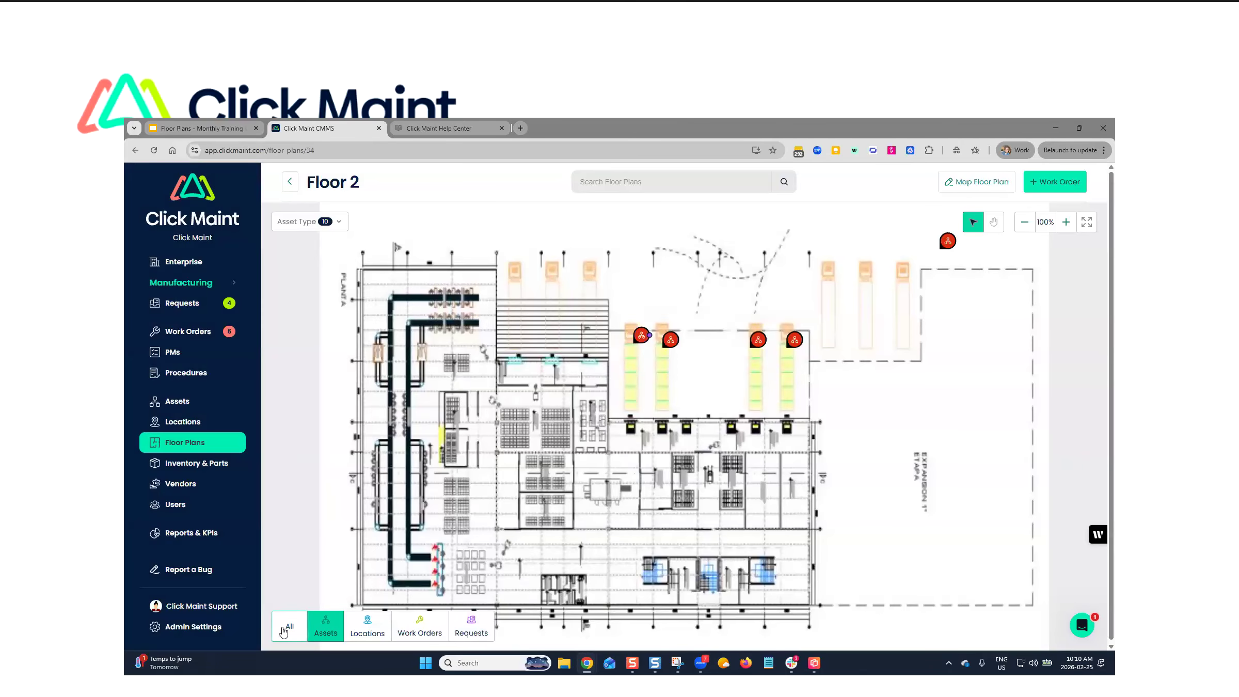
{"action": "left_click", "coordinate": [290, 627]}
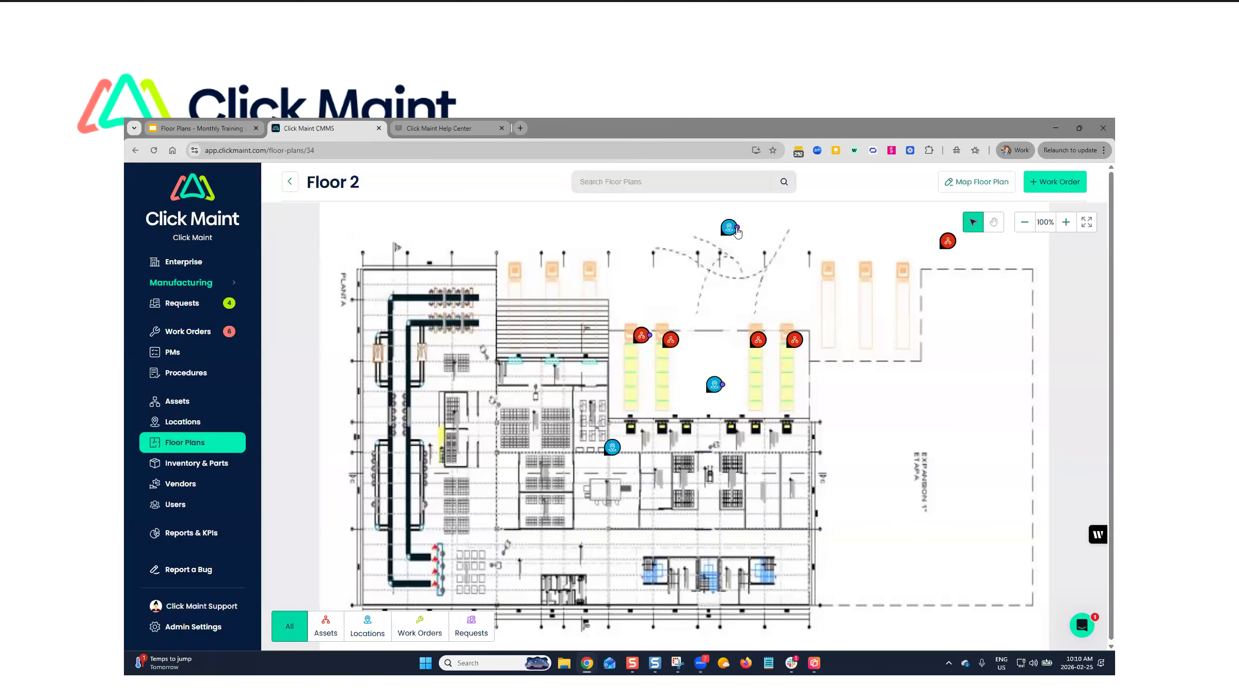
- Check the requests, work orders and preventive maintenance listed for the Floor 2 location and the Conveyor 1 asset
{"action": "left_click", "coordinate": [733, 232]}
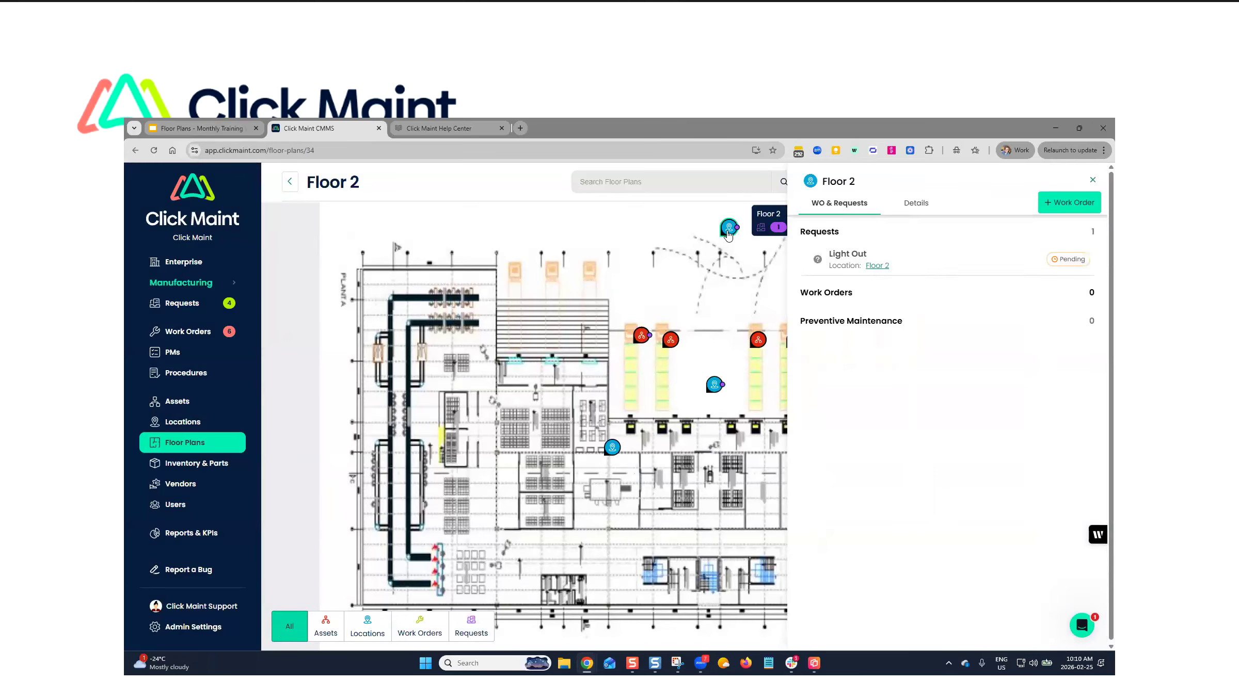
{"action": "left_click", "coordinate": [641, 335]}
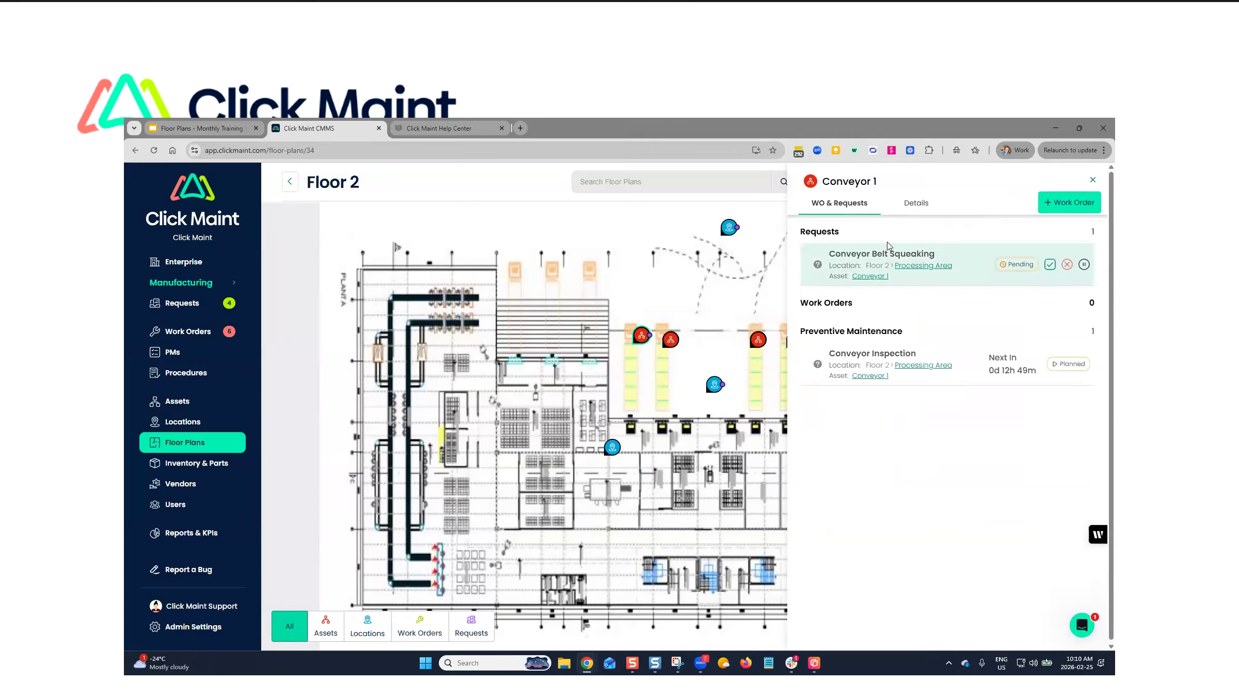
{"action": "left_click_drag", "start_coordinate": [802, 232], "coordinate": [855, 217]}
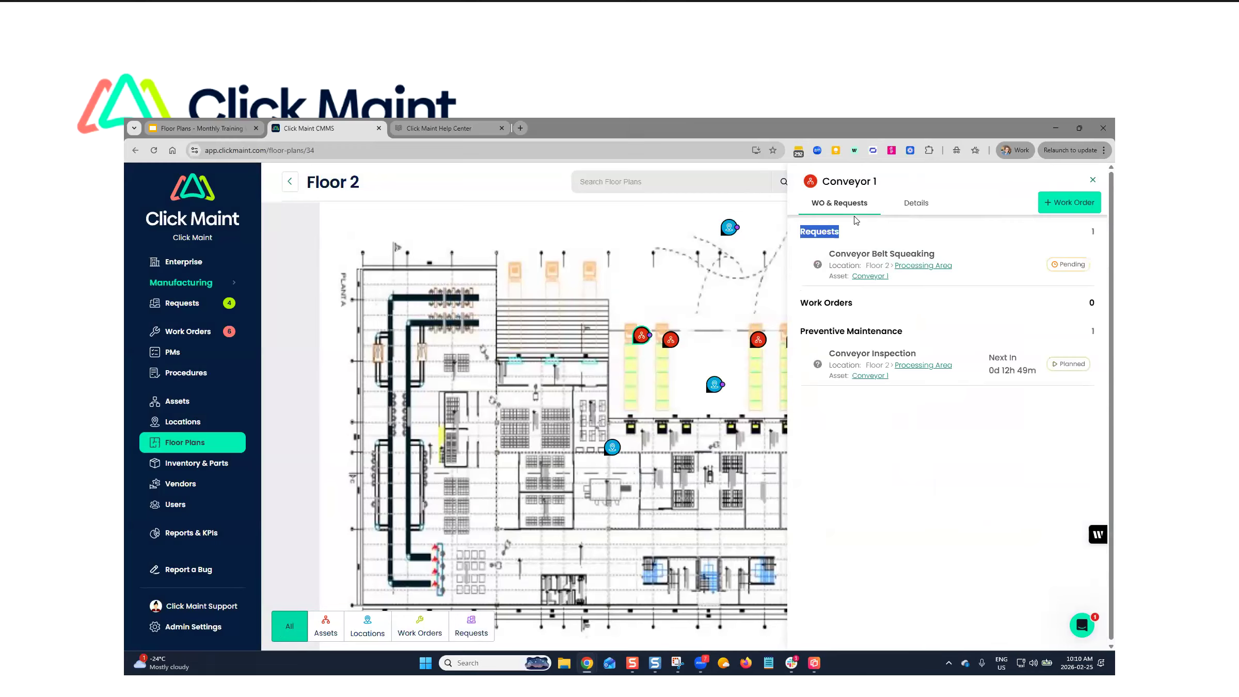
- Review the asset details of Conveyor 1
{"action": "mouse_move", "coordinate": [642, 338]}
{"action": "left_click", "coordinate": [919, 202]}
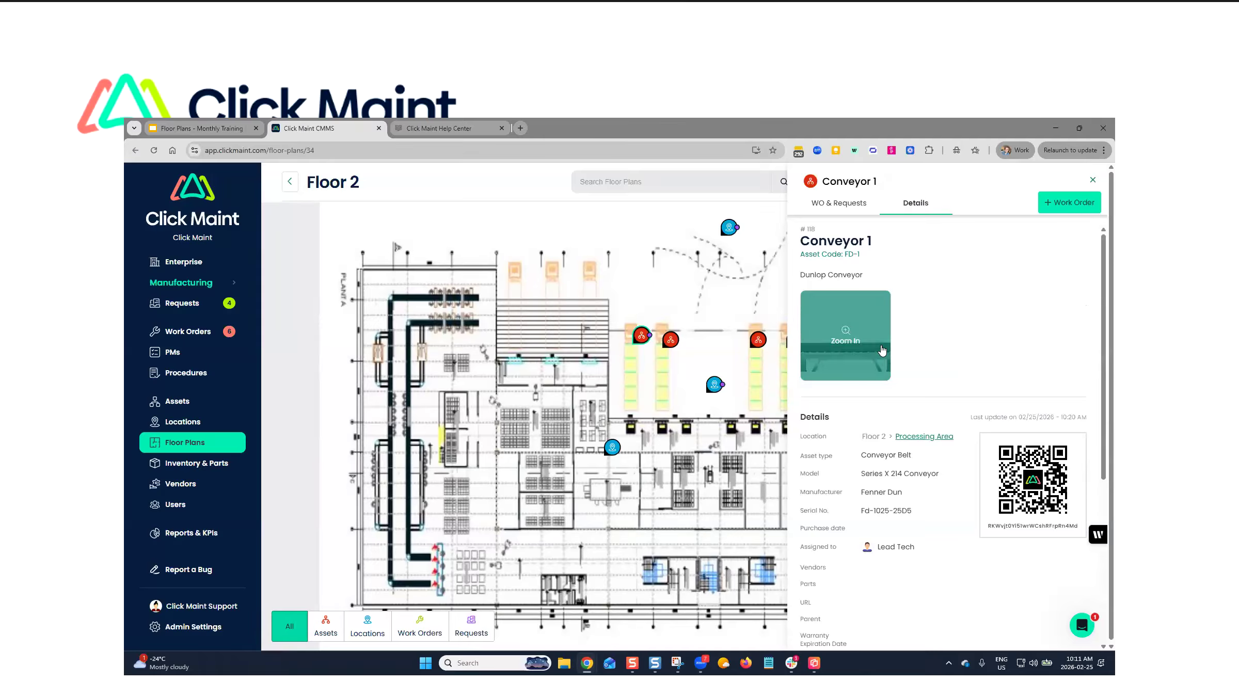
{"action": "scroll", "coordinate": [889, 350], "scroll_direction": "down", "scroll_amount": 1}
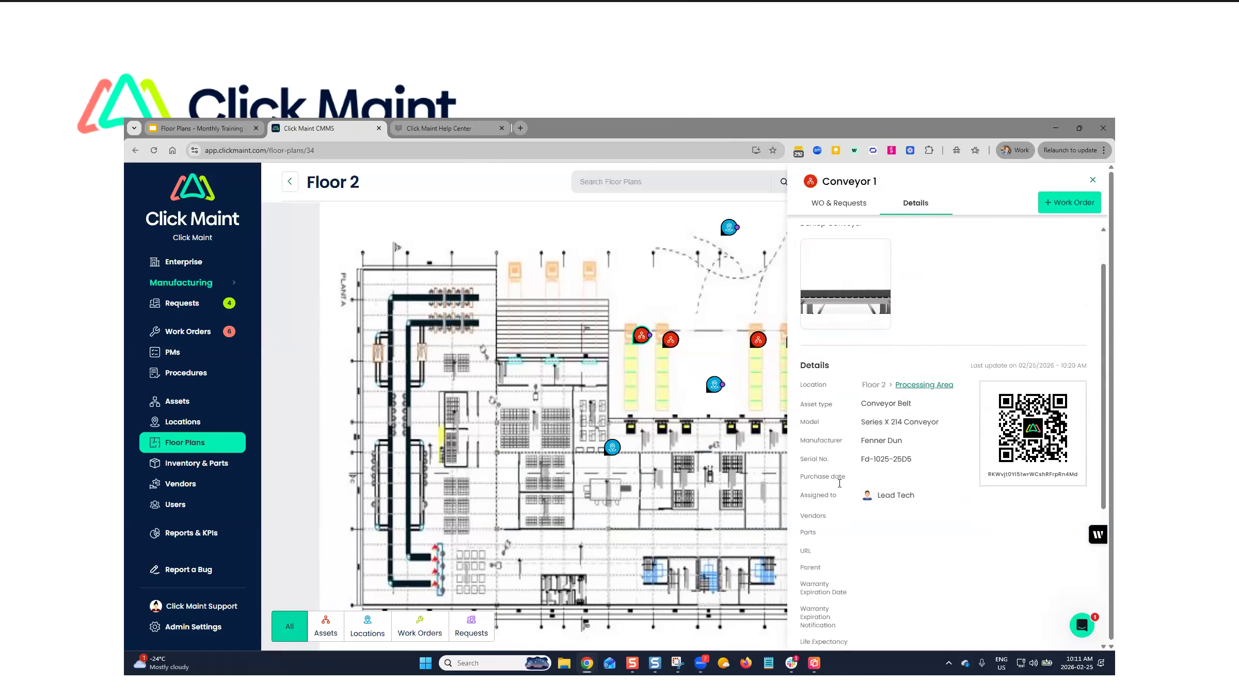
{"action": "scroll", "coordinate": [868, 504], "scroll_direction": "up", "scroll_amount": 2}
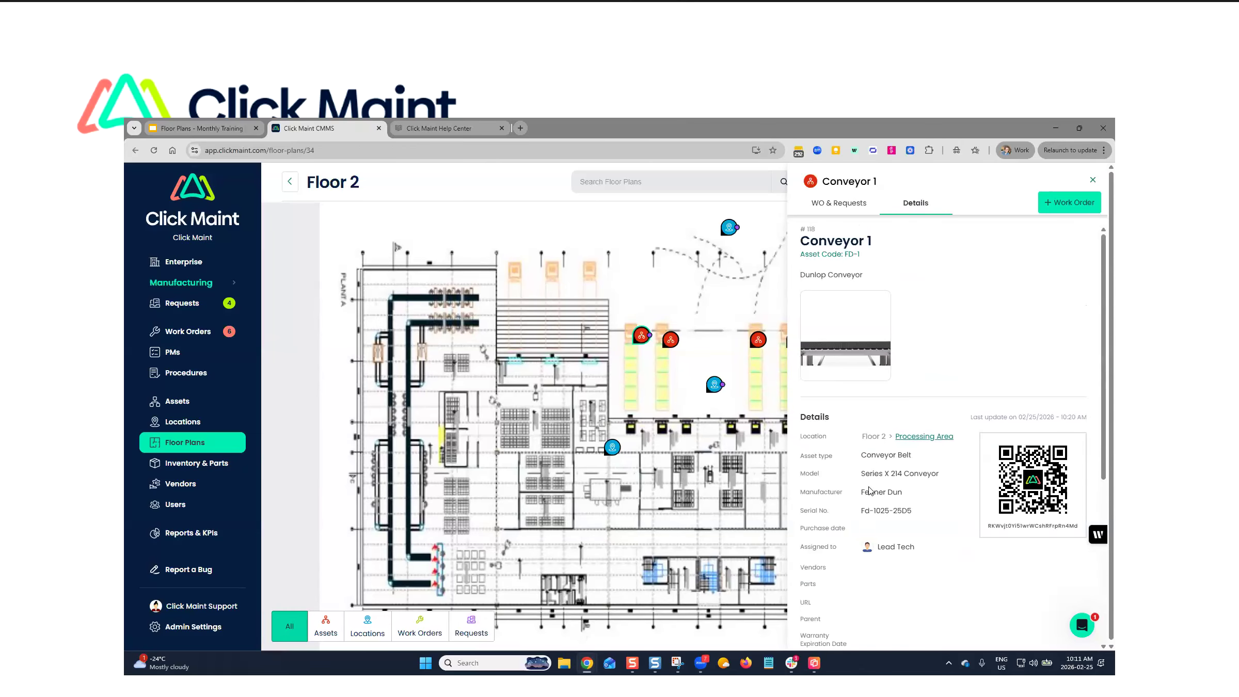
- Begin approving Conveyor 1's pending Conveyor Belt Squeaking request as a new work order and assign it to Lead Tech
{"action": "left_click", "coordinate": [843, 207]}
{"action": "mouse_move", "coordinate": [960, 263]}
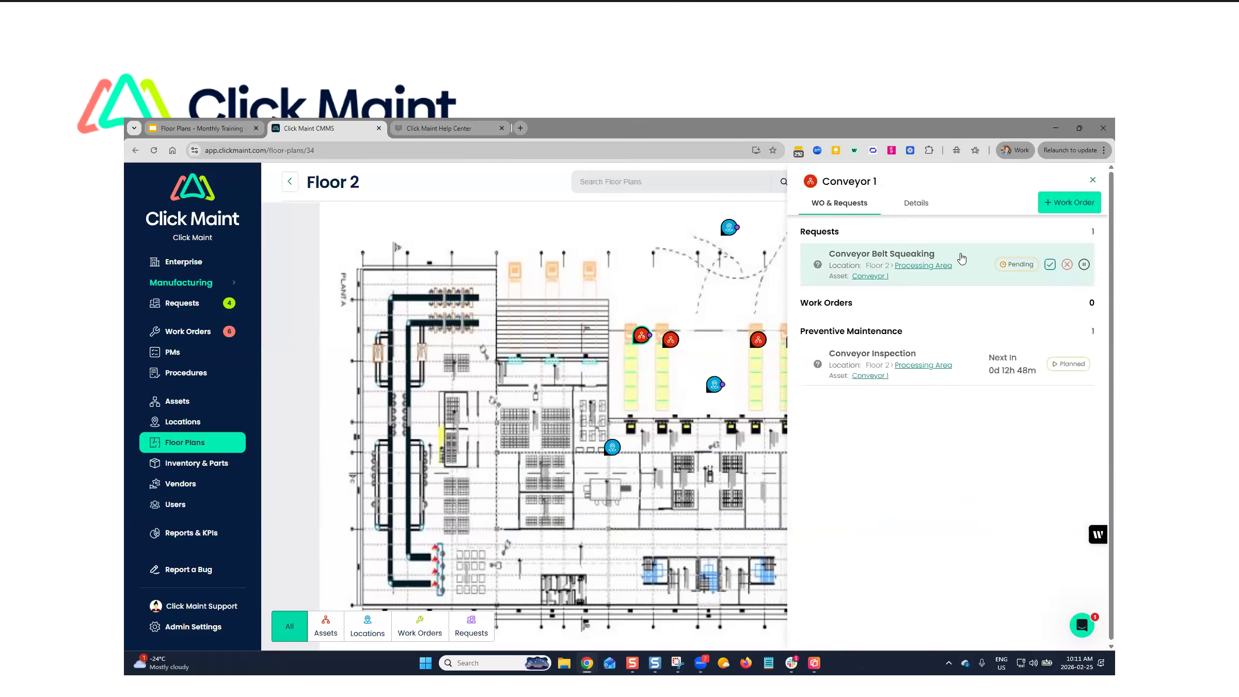
{"action": "left_click", "coordinate": [1050, 265]}
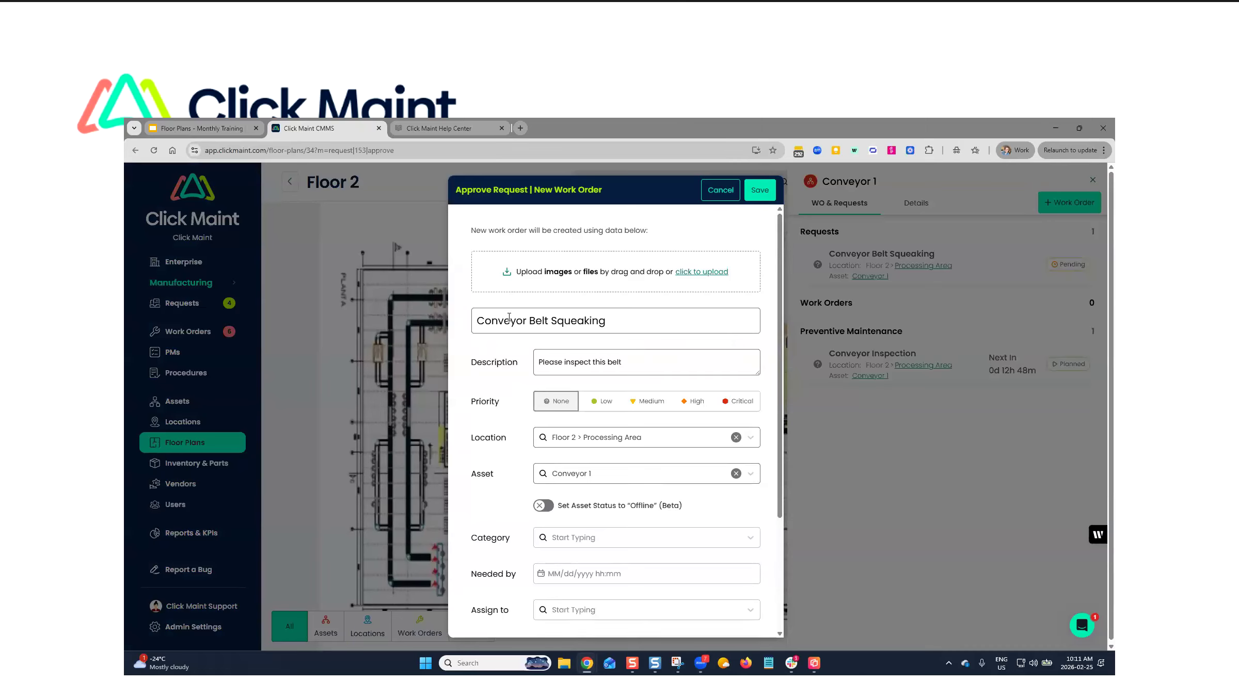
{"action": "triple_click", "coordinate": [637, 328]}
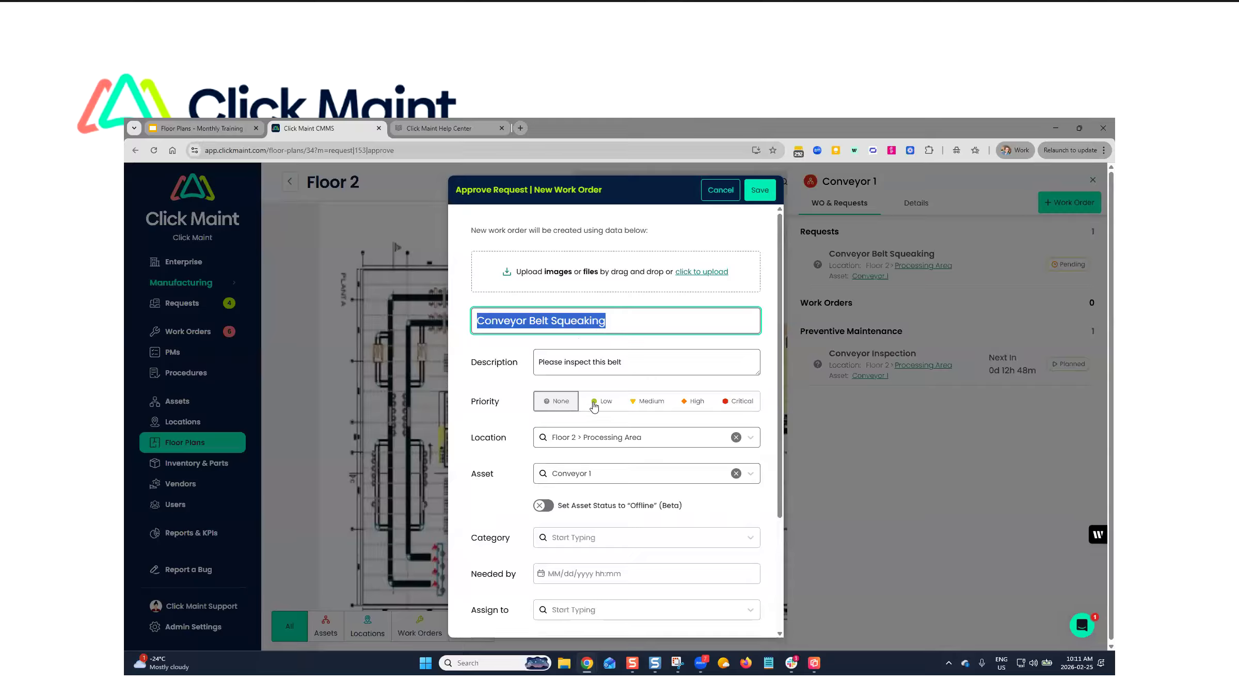
{"action": "scroll", "coordinate": [563, 428], "scroll_direction": "down", "scroll_amount": 3}
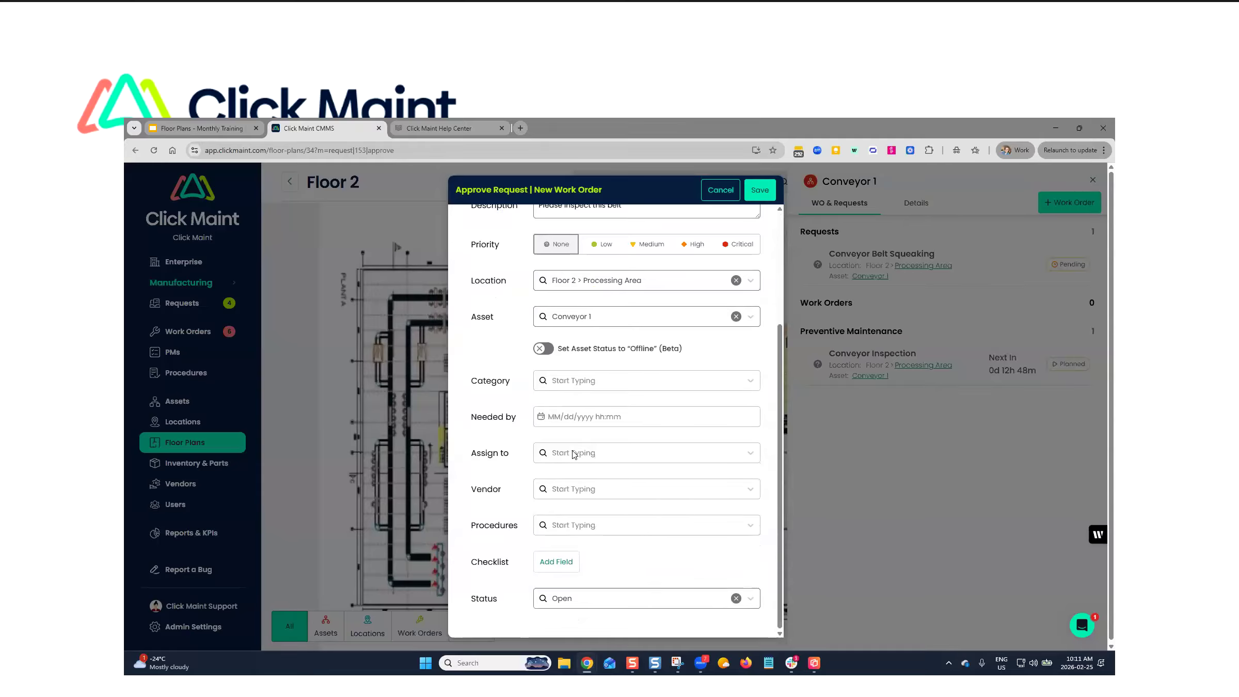
{"action": "left_click", "coordinate": [580, 450]}
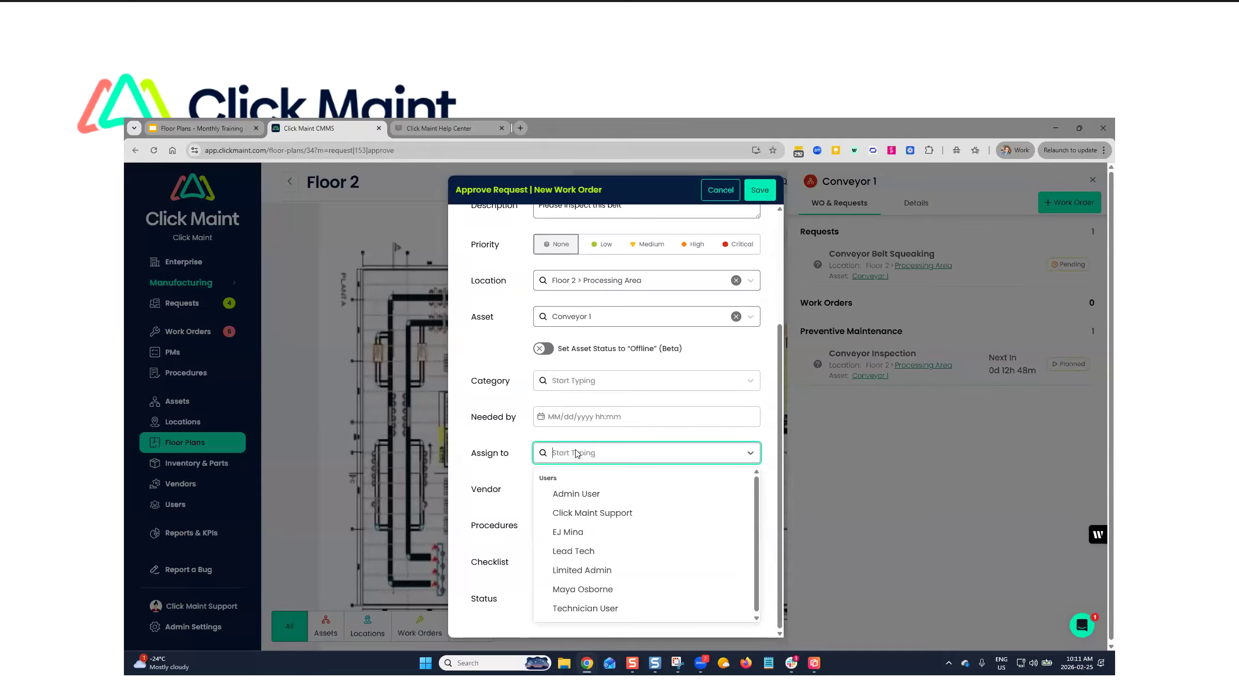
{"action": "left_click", "coordinate": [571, 551]}
{"action": "left_click", "coordinate": [490, 549]}
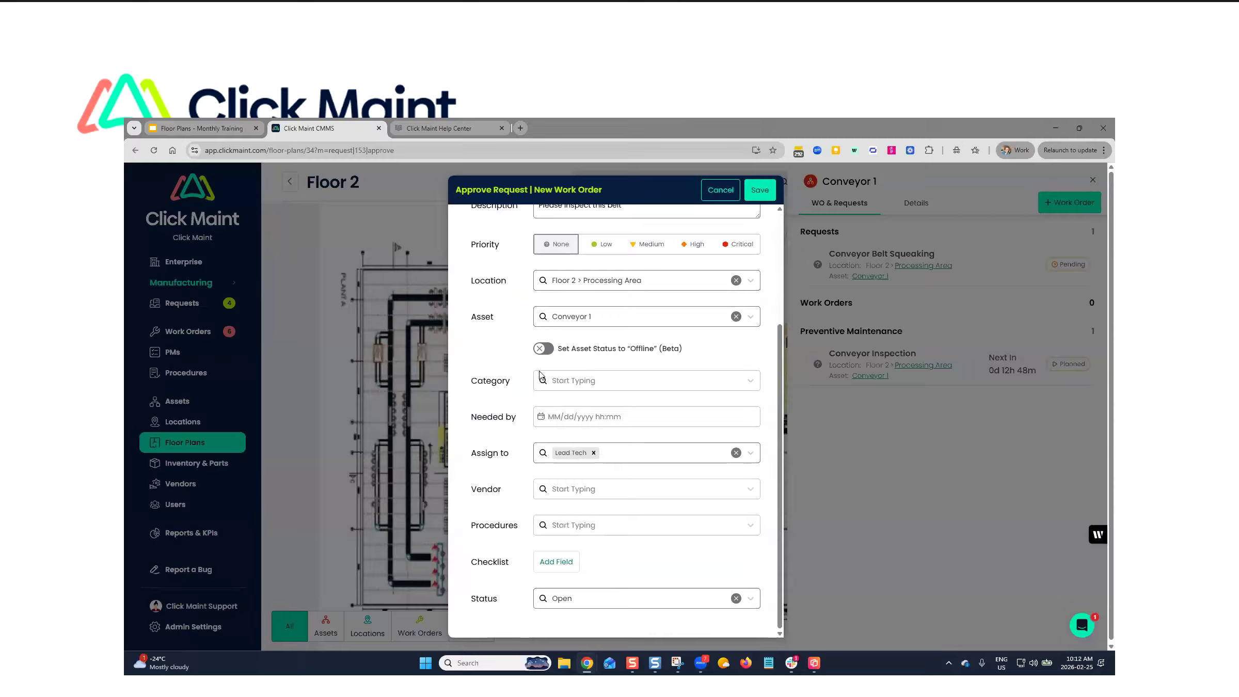
- Set the work order's needed-by date to 02/27/2026 12:00 AM
{"action": "left_click", "coordinate": [590, 416]}
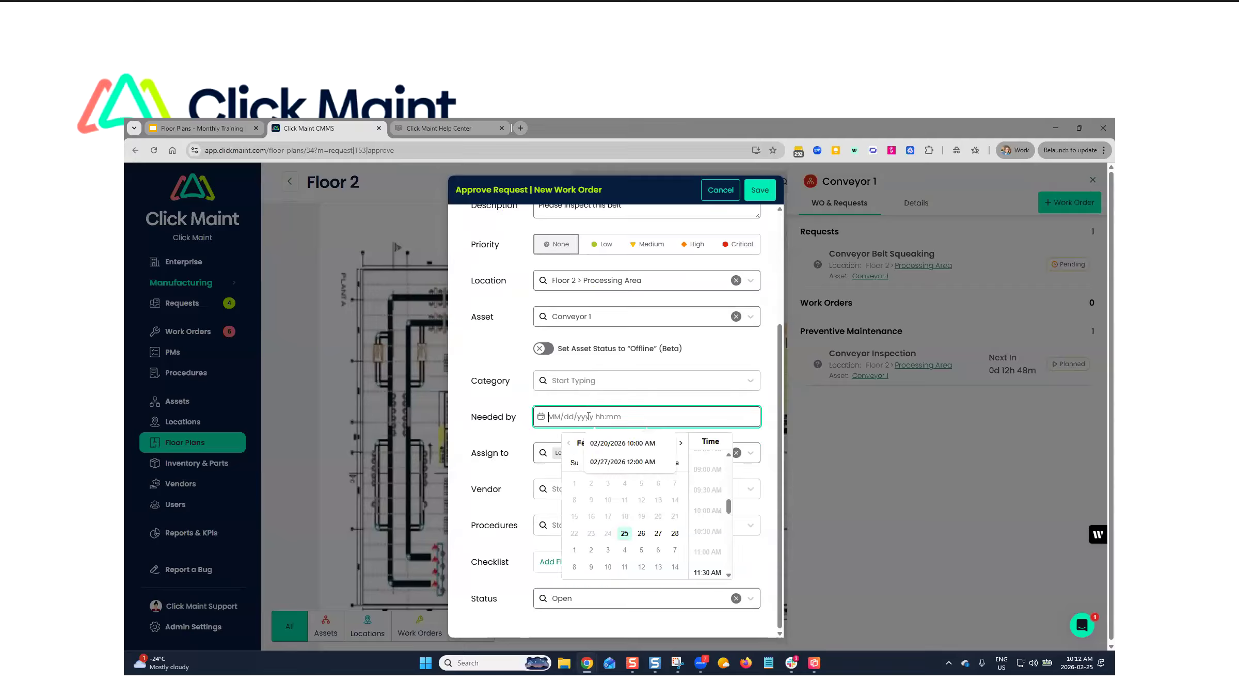
{"action": "left_click", "coordinate": [658, 533]}
{"action": "left_click", "coordinate": [519, 408]}
- Set the work order's category to Equipment and save the approval
{"action": "left_click", "coordinate": [596, 382]}
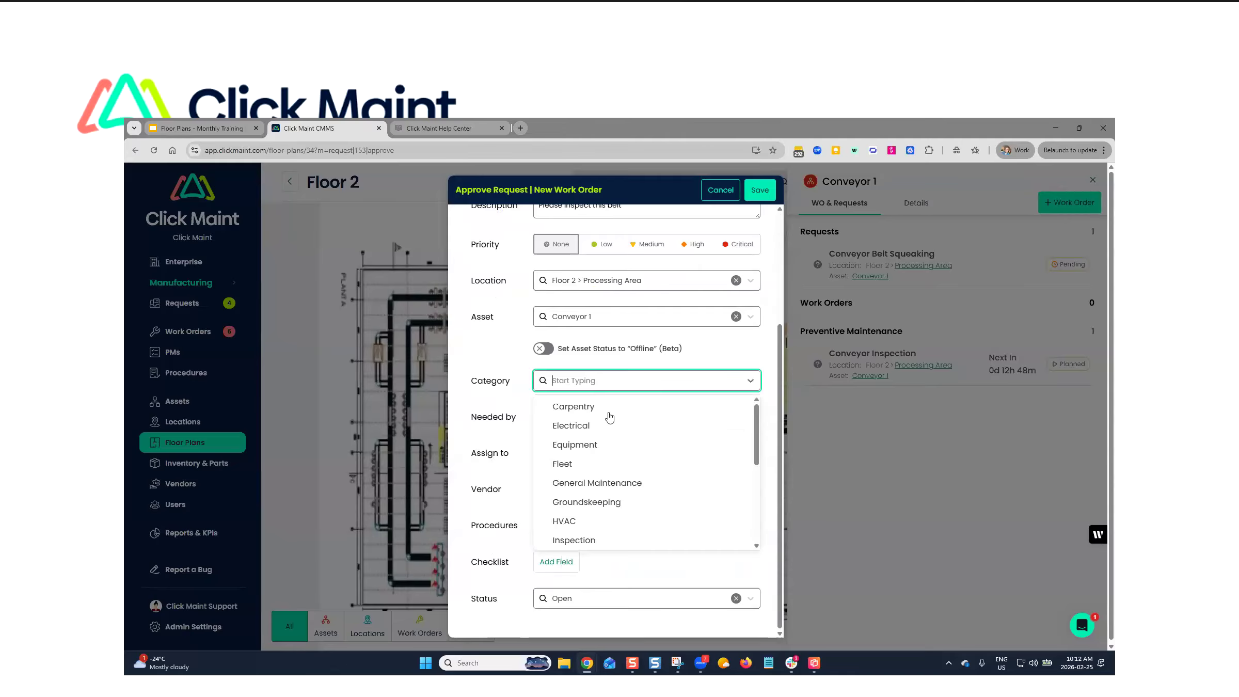
{"action": "left_click", "coordinate": [592, 447]}
{"action": "left_click", "coordinate": [467, 444]}
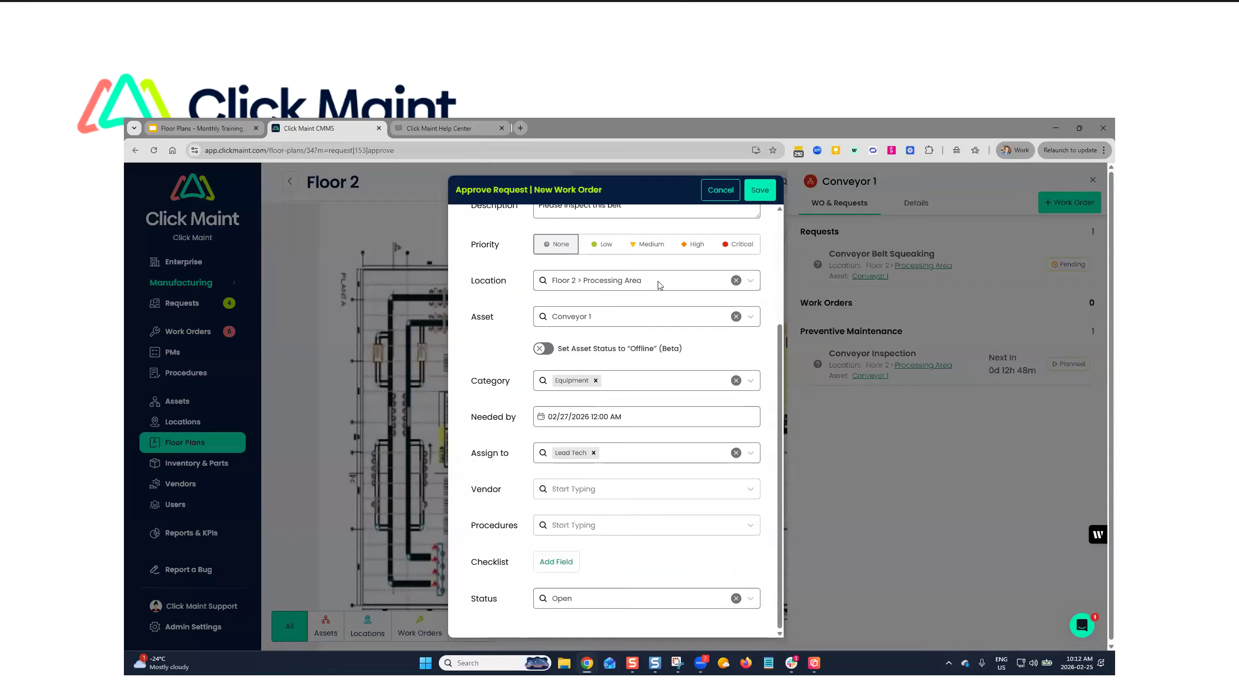
{"action": "left_click", "coordinate": [754, 189]}
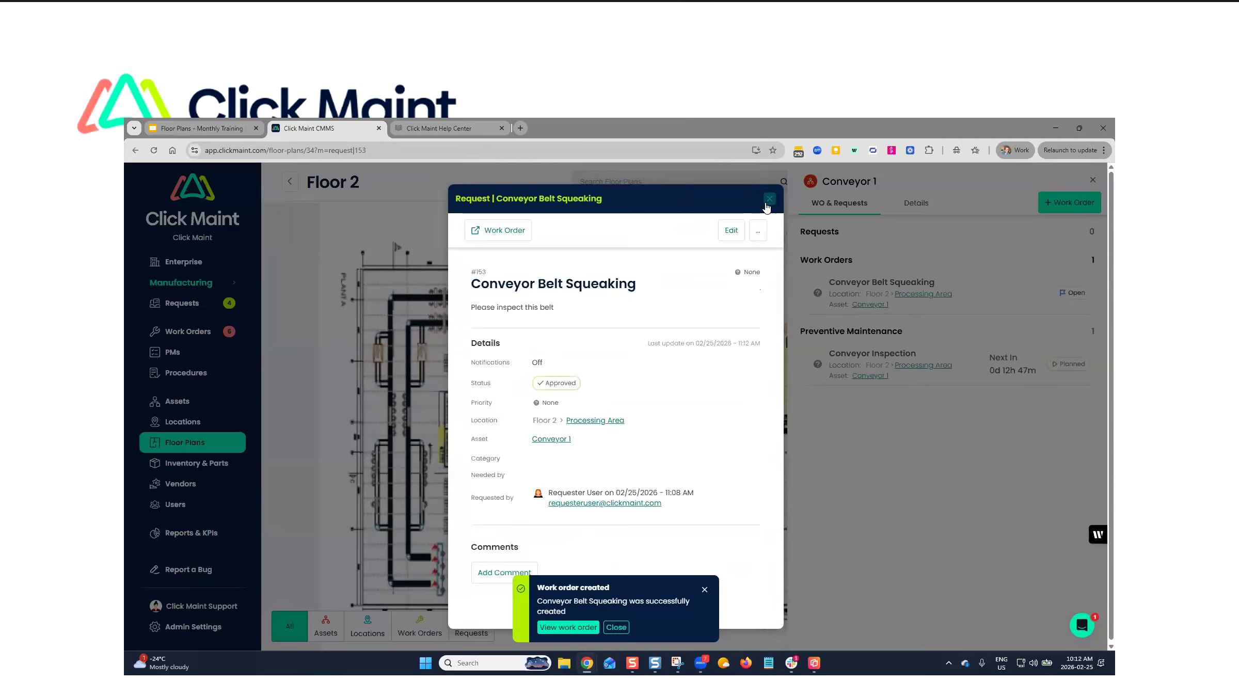
- Close the approved request and Conveyor 1's details, and filter the Floor 2 plan to show only work orders
{"action": "left_click", "coordinate": [768, 202]}
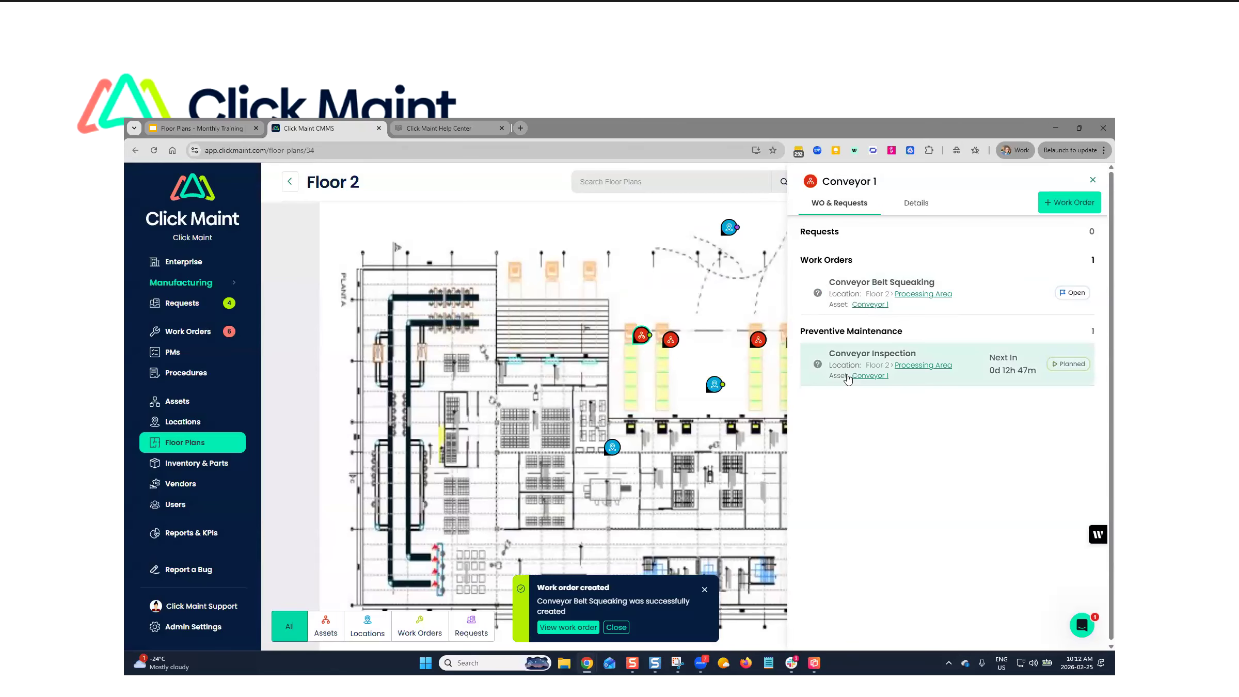
{"action": "left_click", "coordinate": [1093, 179]}
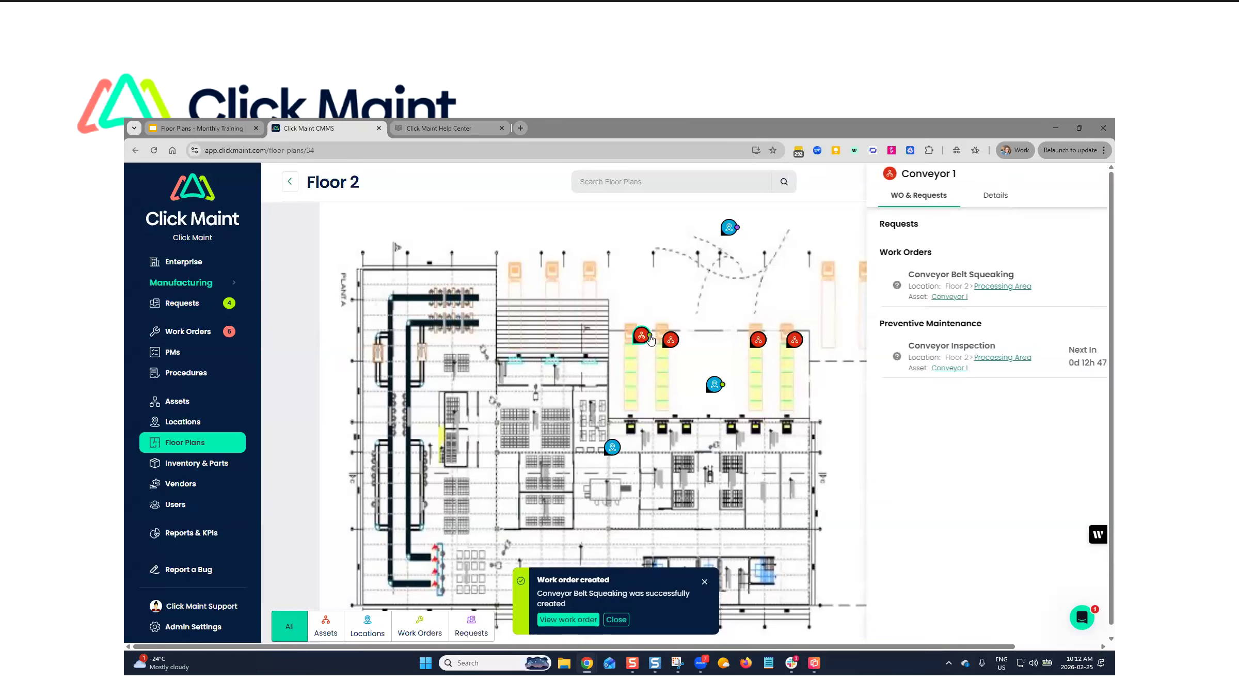
{"action": "left_click", "coordinate": [420, 628]}
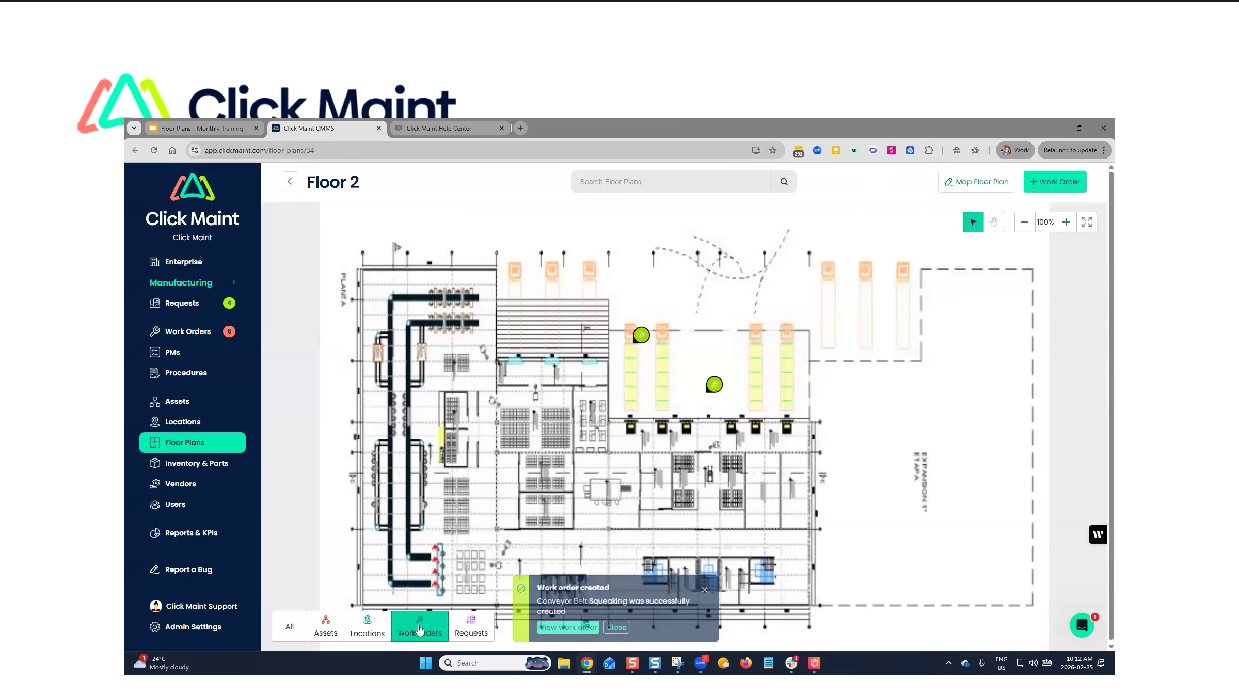
{"action": "mouse_move", "coordinate": [643, 335]}
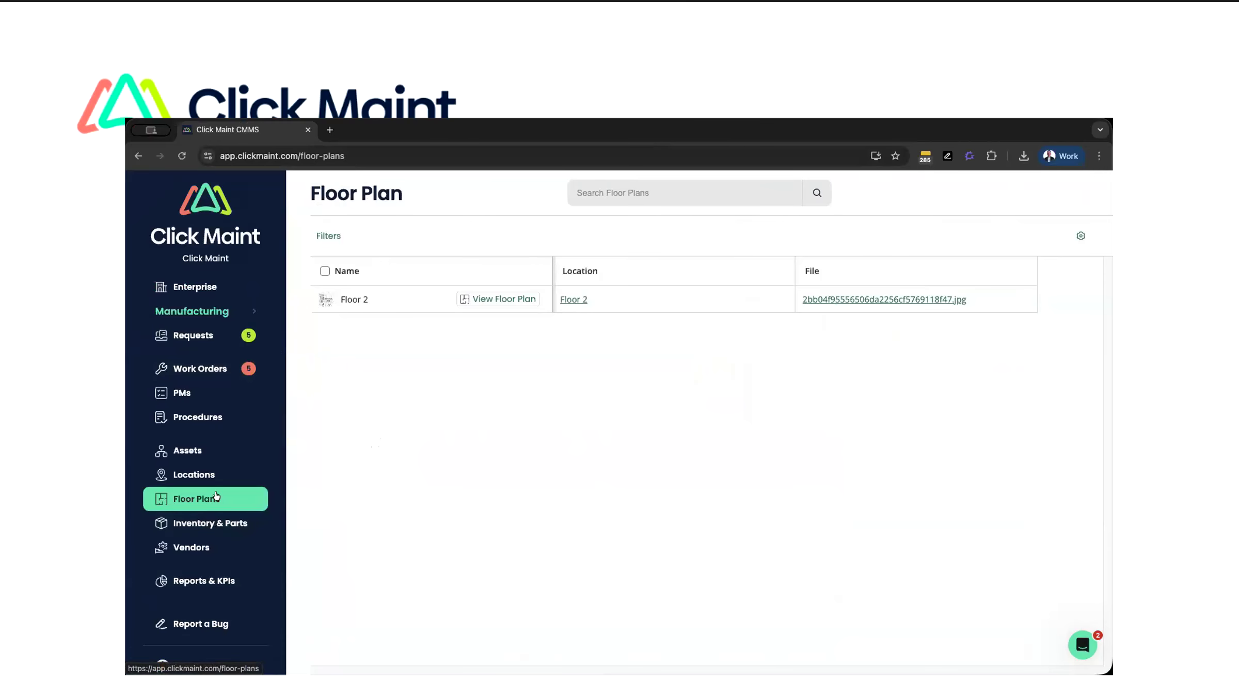
- Open the Floor 2 floor plan in the technician's account and review Conveyor 1's work orders and requests
{"action": "left_click", "coordinate": [500, 299]}
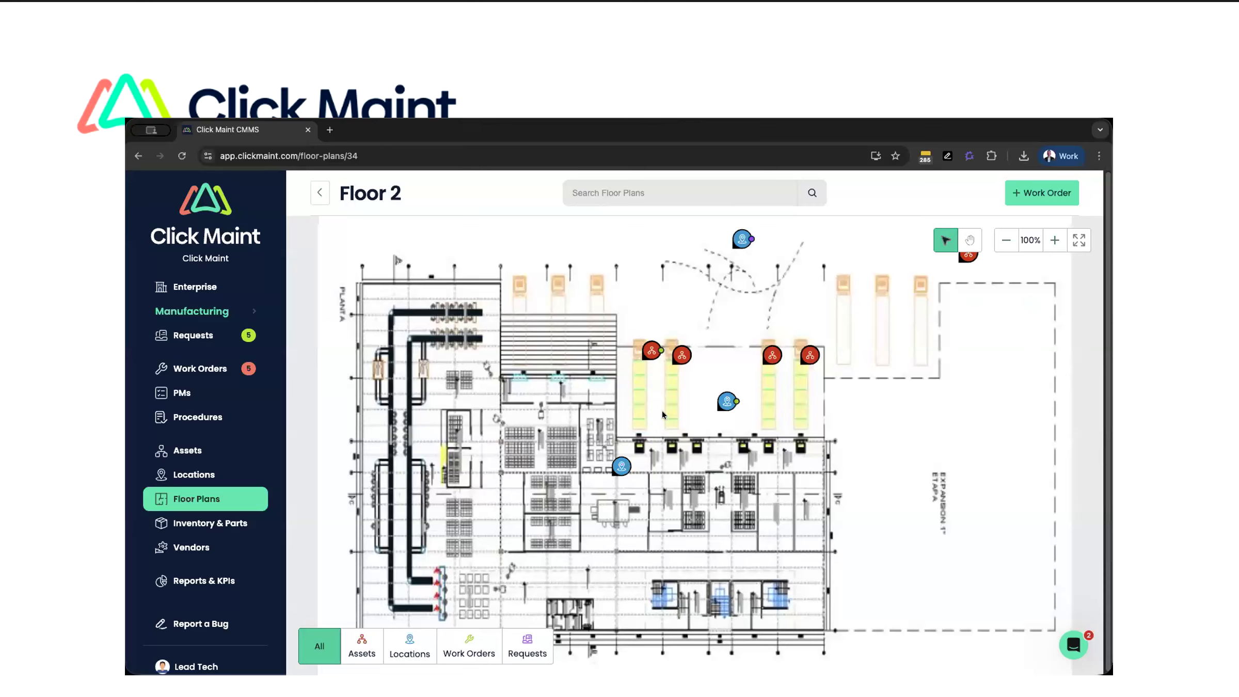
{"action": "mouse_move", "coordinate": [650, 351]}
{"action": "left_click", "coordinate": [650, 353]}
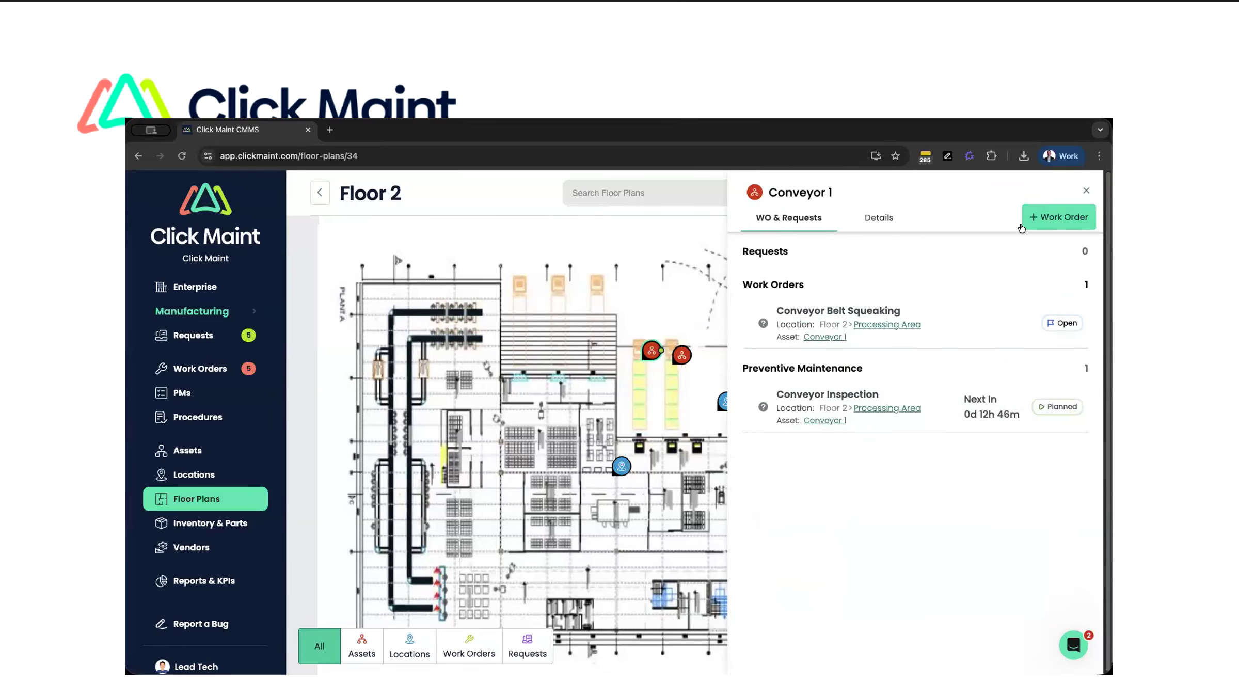
{"action": "left_click", "coordinate": [1085, 191]}
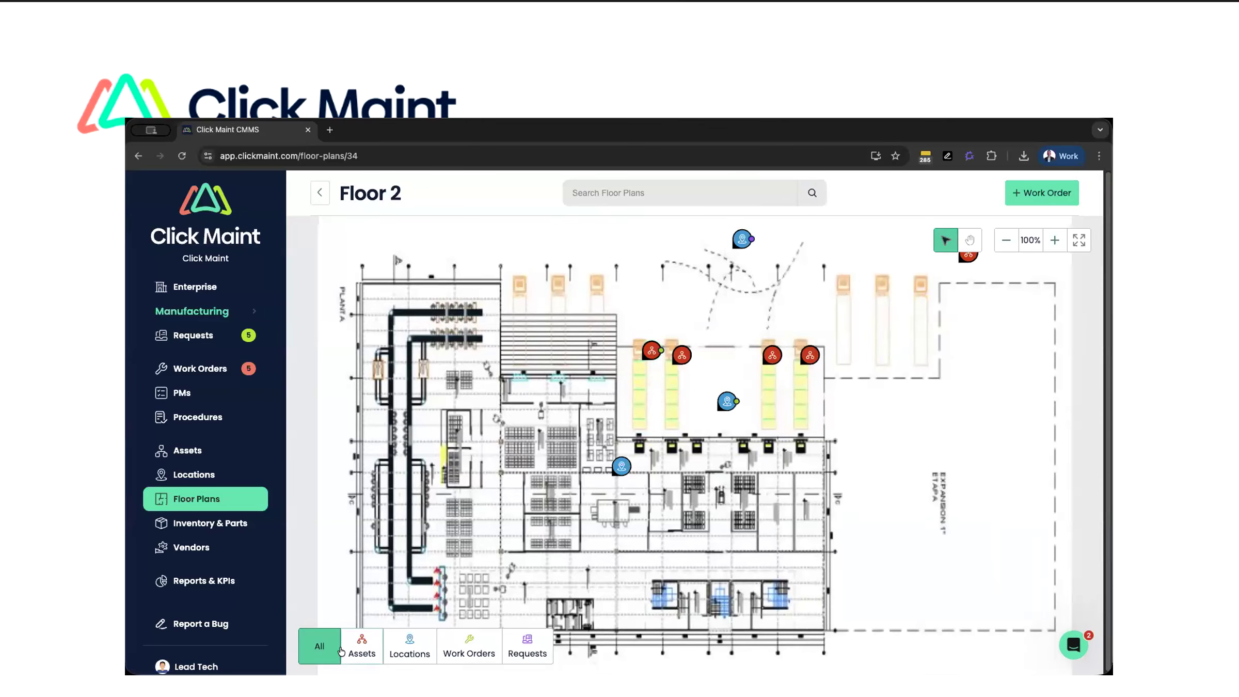
- Filter the Floor 2 plan to work orders and open Conveyor 1's Conveyor Belt Squeaking work order
{"action": "left_click", "coordinate": [471, 647]}
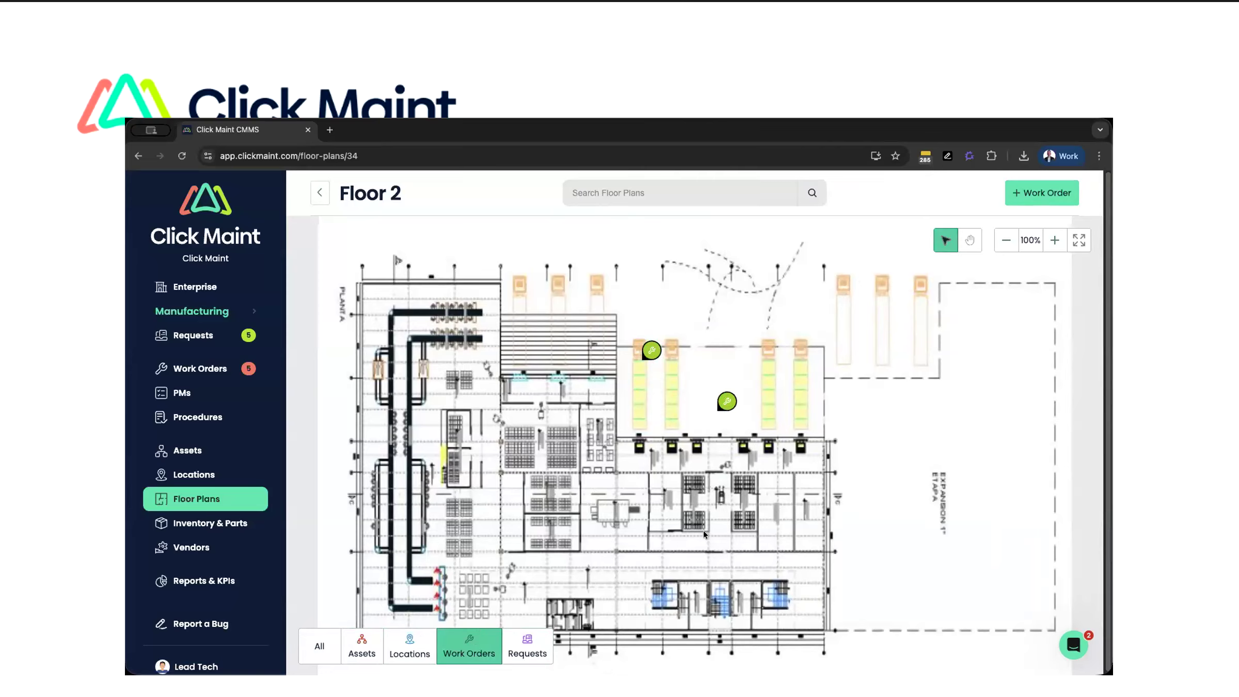
{"action": "mouse_move", "coordinate": [650, 351]}
{"action": "left_click", "coordinate": [651, 352]}
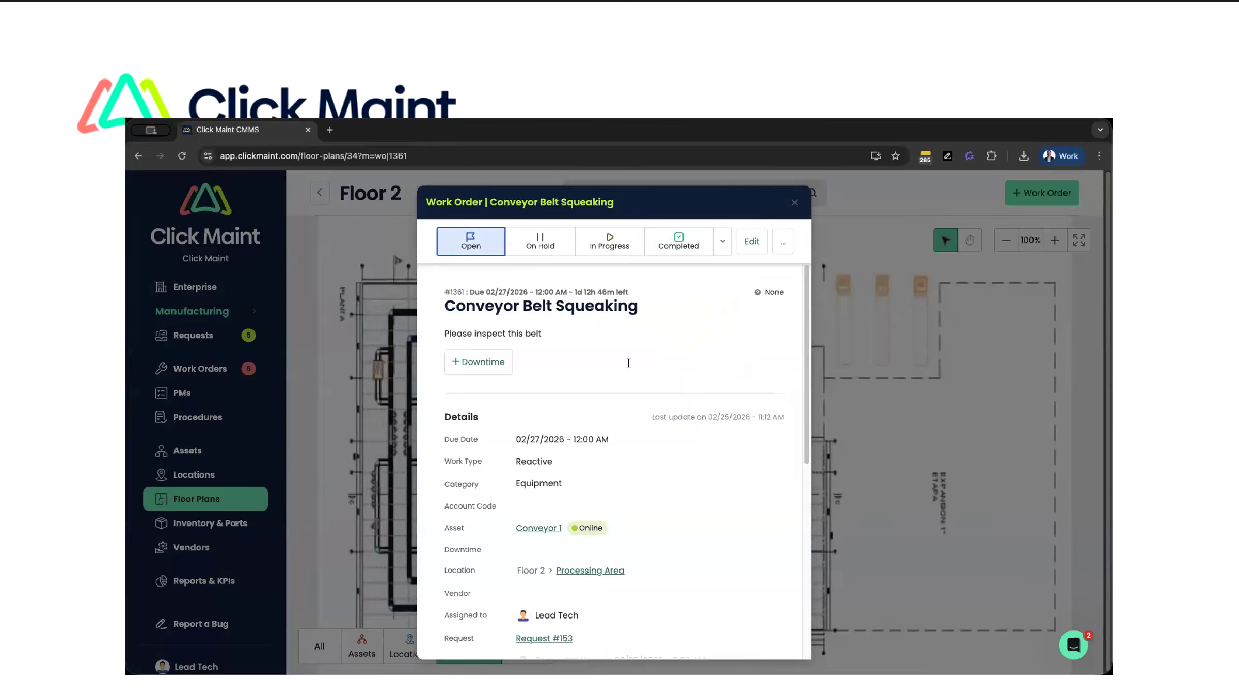
- Examine the work order's description, due date, category, asset, location, assignee, and its procedures, time and parts sections
{"action": "scroll", "coordinate": [652, 464], "scroll_direction": "down", "scroll_amount": 4}
{"action": "scroll", "coordinate": [652, 465], "scroll_direction": "up", "scroll_amount": 4}
{"action": "scroll", "coordinate": [634, 326], "scroll_direction": "down", "scroll_amount": 1}
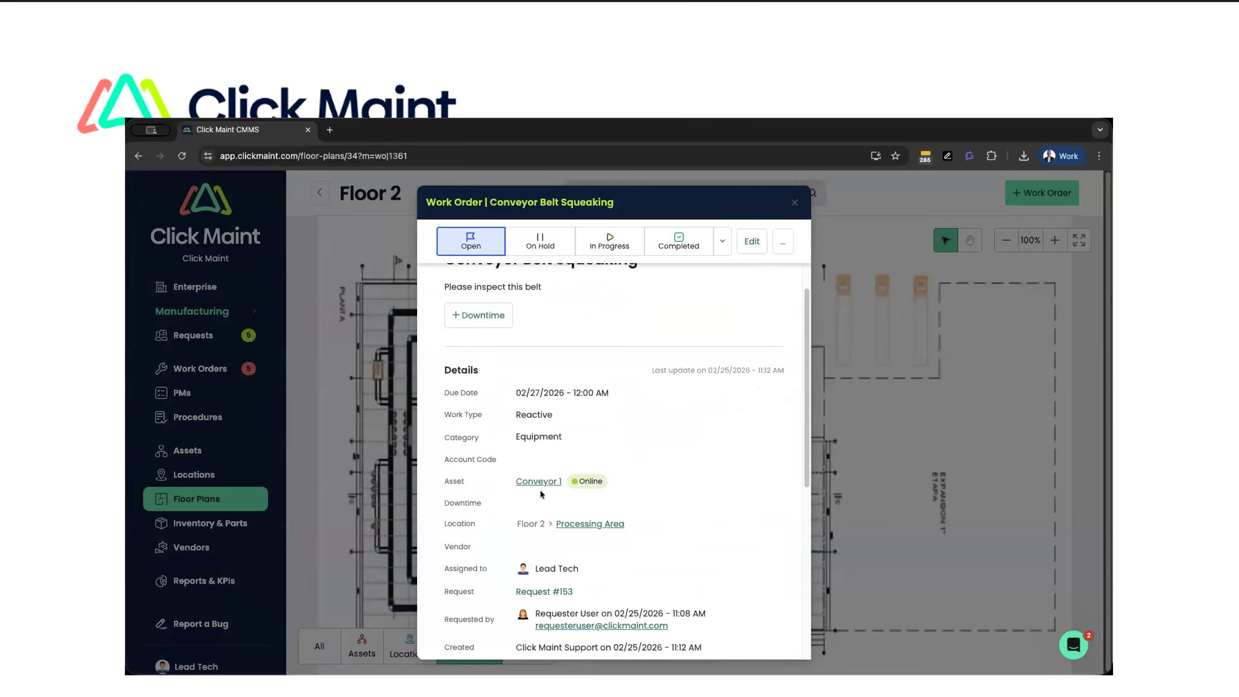
{"action": "scroll", "coordinate": [588, 515], "scroll_direction": "down", "scroll_amount": 5}
{"action": "scroll", "coordinate": [587, 515], "scroll_direction": "up", "scroll_amount": 6}
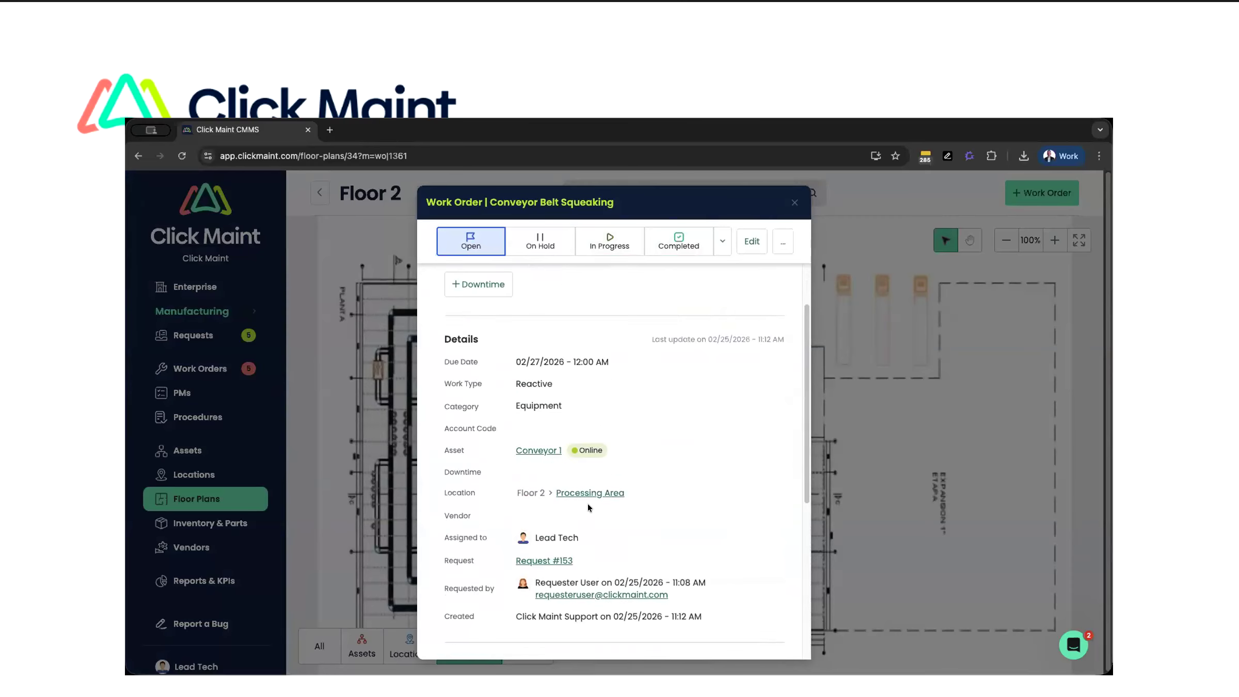
{"action": "left_click_drag", "start_coordinate": [467, 333], "coordinate": [525, 333]}
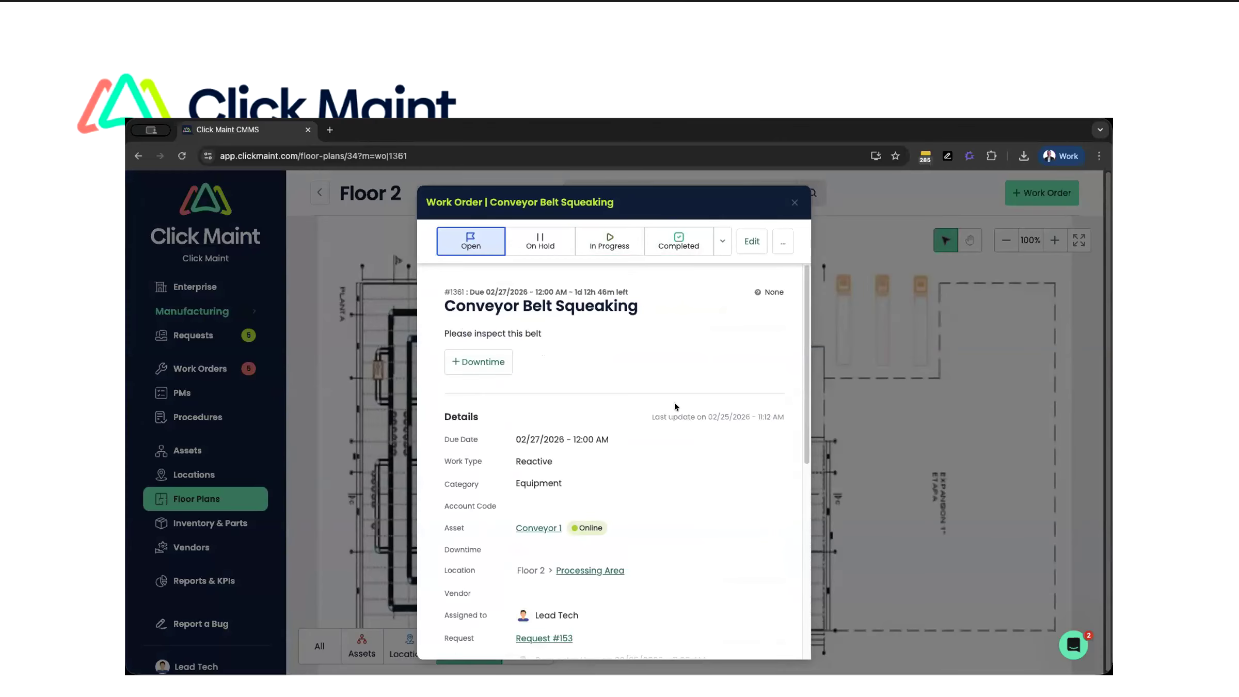
{"action": "scroll", "coordinate": [665, 507], "scroll_direction": "down", "scroll_amount": 5}
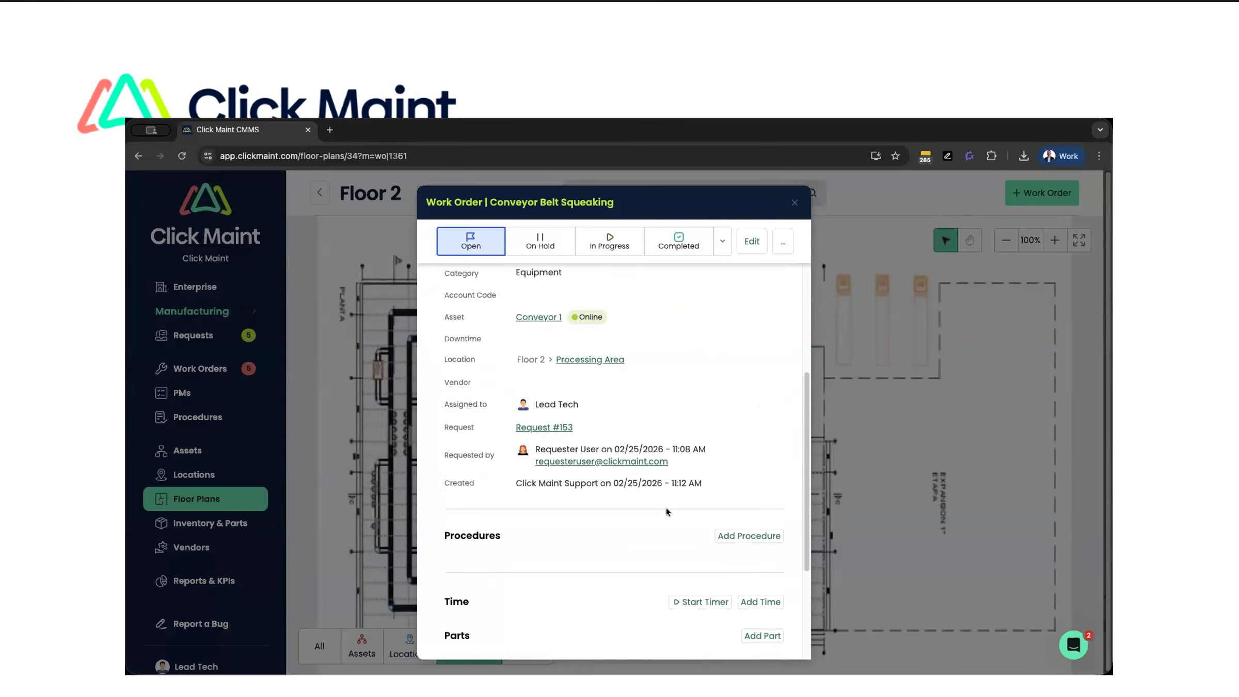
{"action": "scroll", "coordinate": [666, 508], "scroll_direction": "up", "scroll_amount": 5}
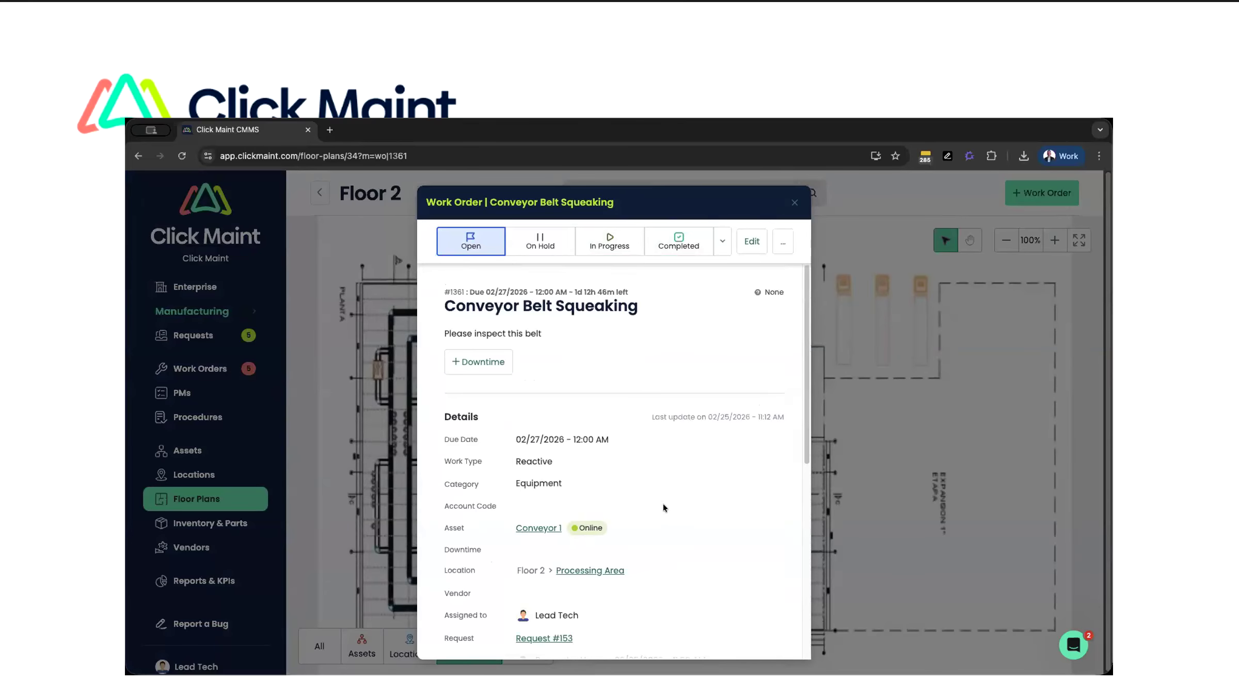
- Mark the Conveyor Belt Squeaking work order as completed
{"action": "left_click", "coordinate": [677, 241]}
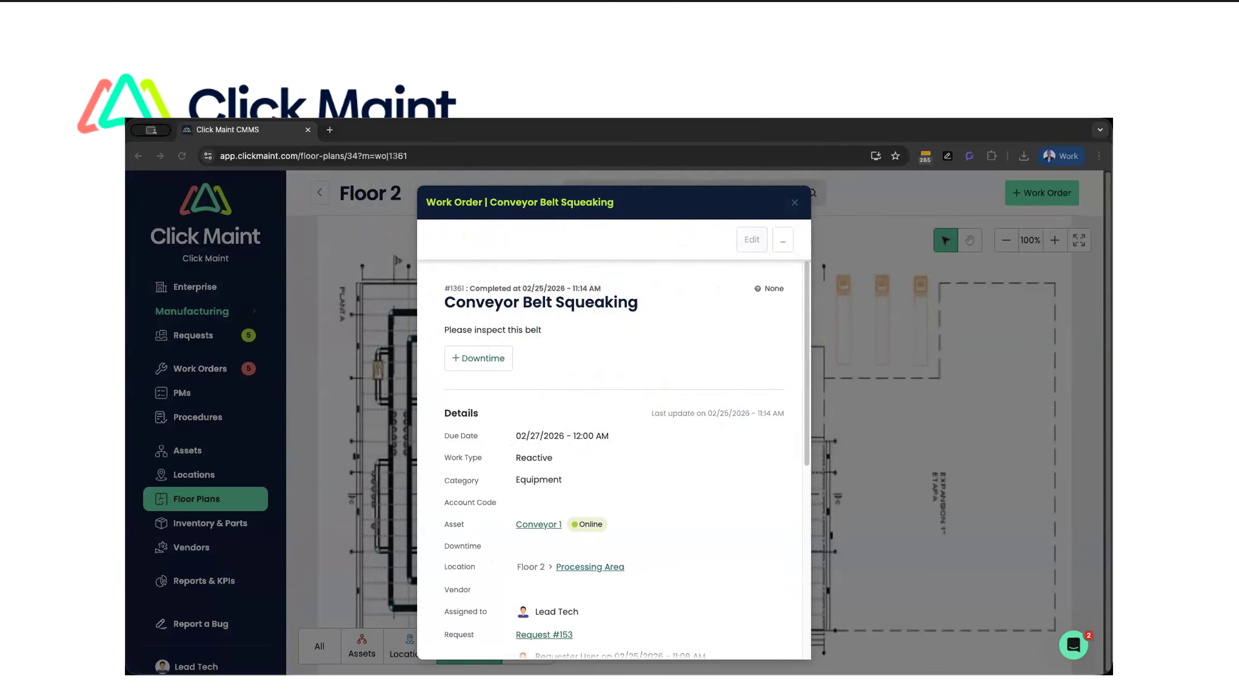
{"action": "left_click", "coordinate": [658, 300]}
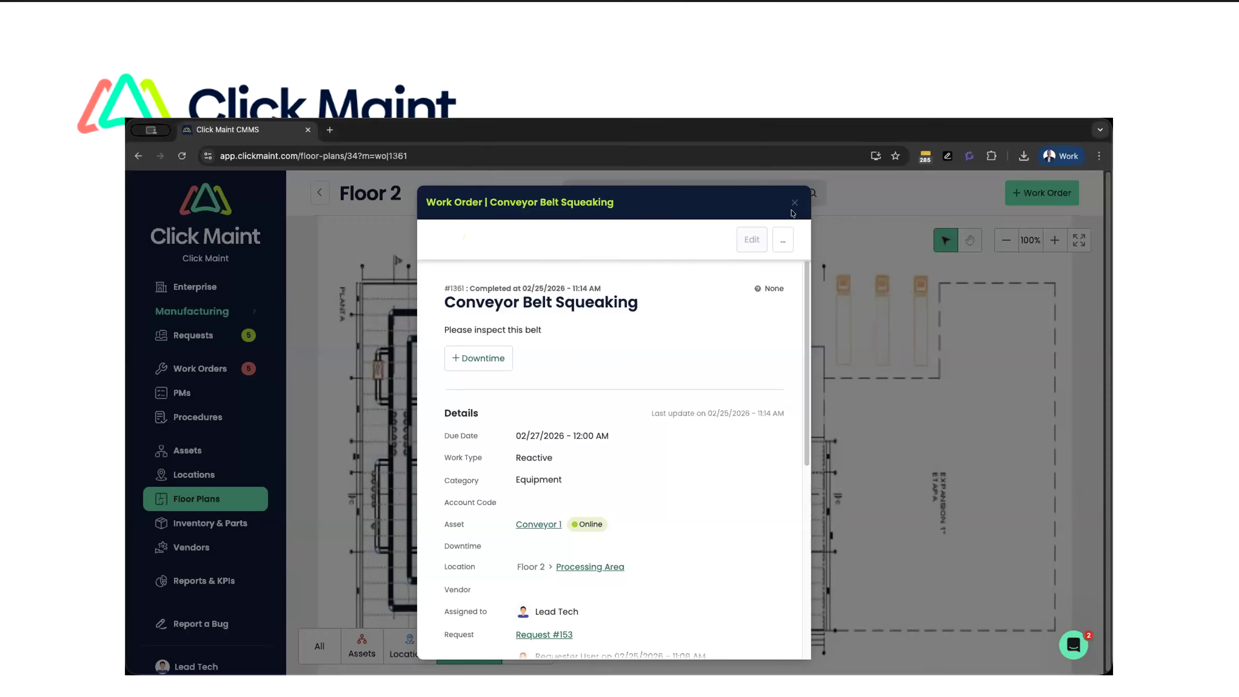
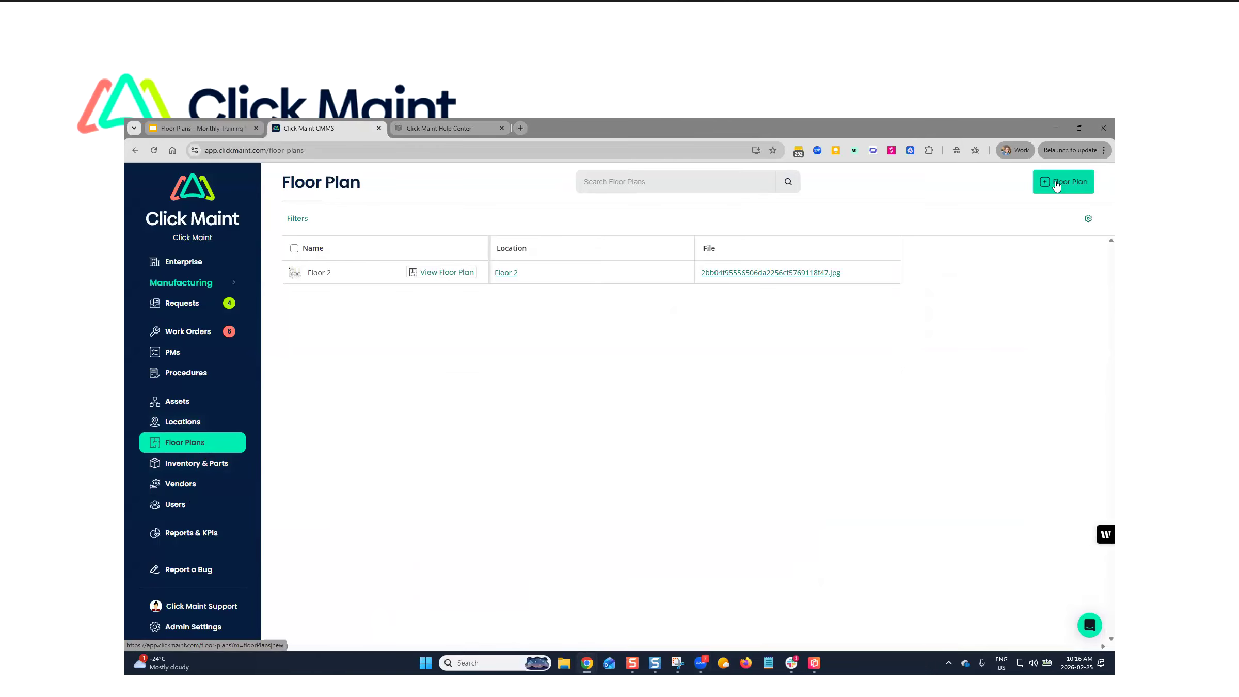
- Start a new floor plan and upload the image A Webinar MFG Plant Floor Plan 1 from the Webinar Images folder
{"action": "left_click", "coordinate": [1075, 181]}
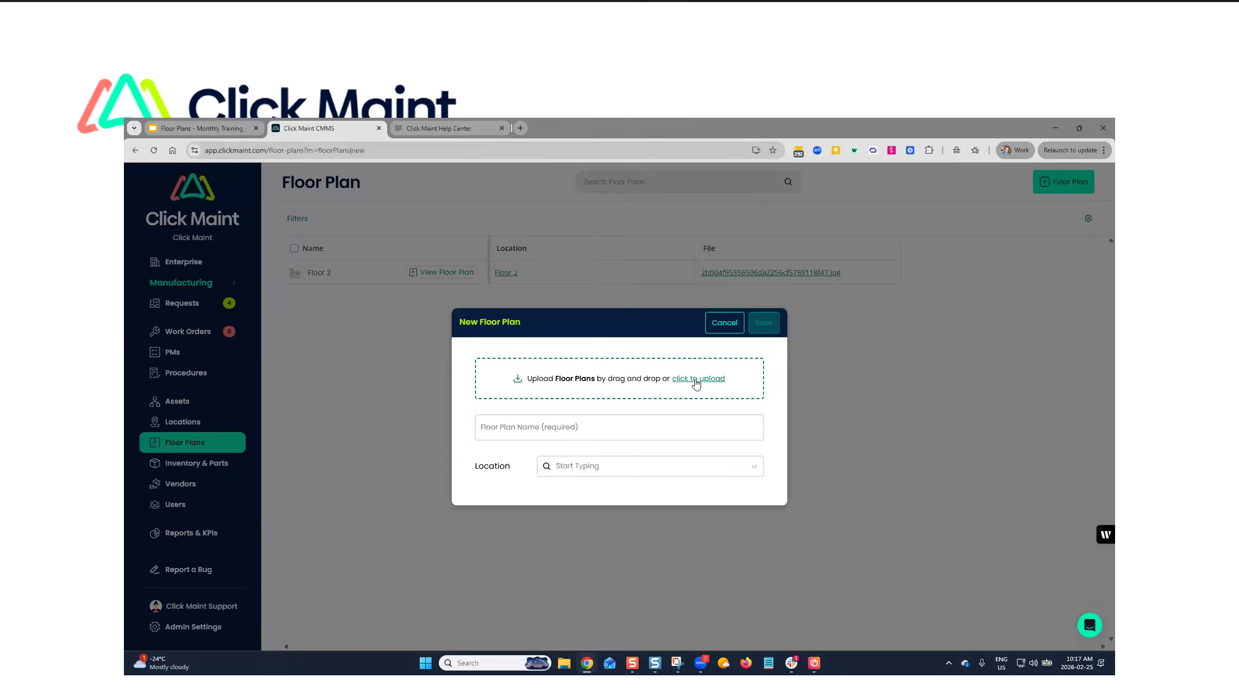
{"action": "left_click", "coordinate": [692, 383]}
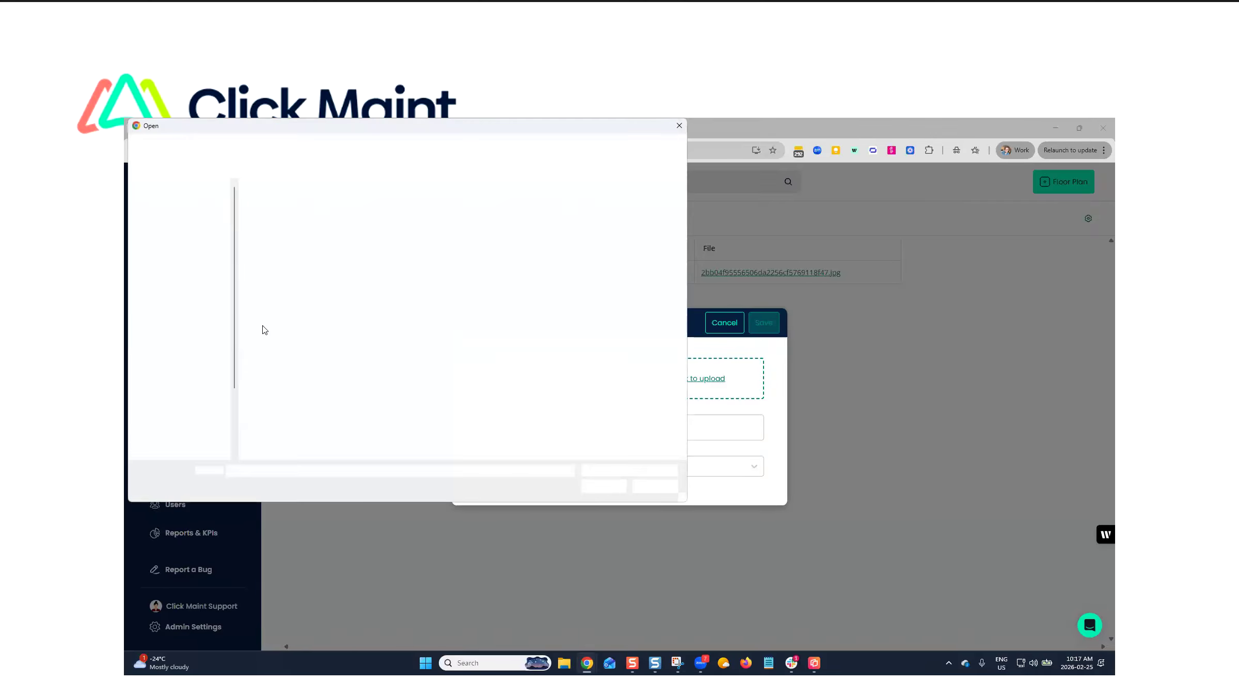
{"action": "left_click", "coordinate": [233, 148]}
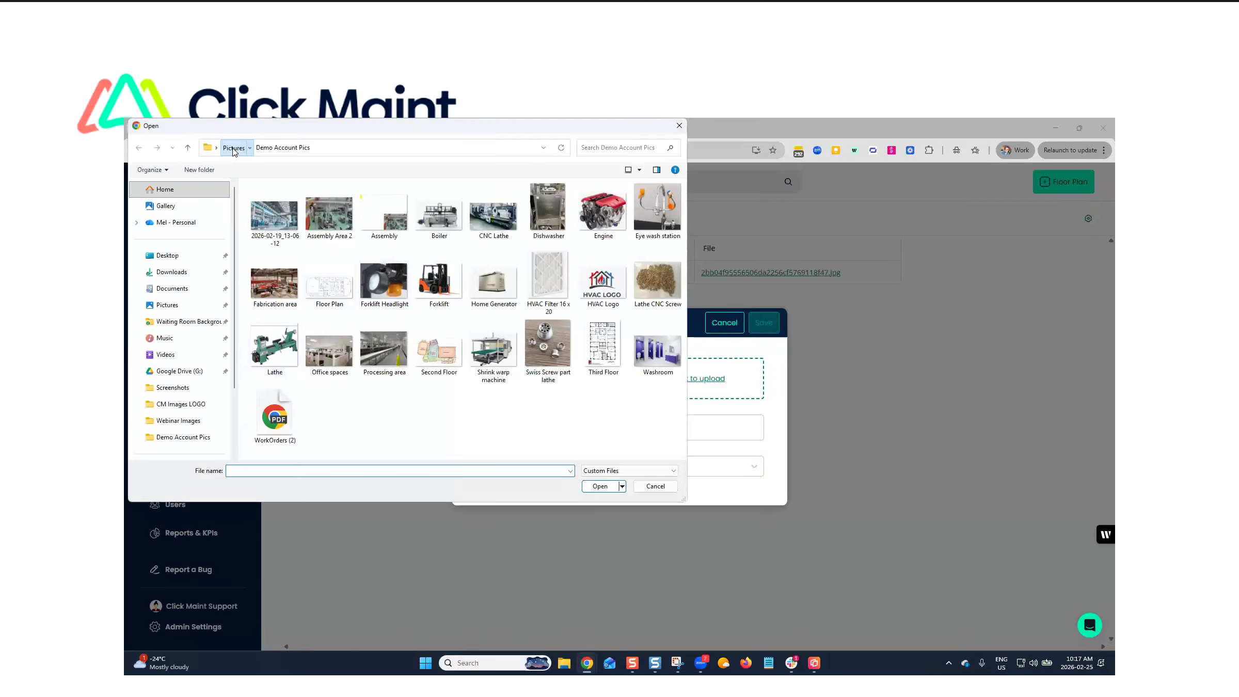
{"action": "double_click", "coordinate": [654, 290]}
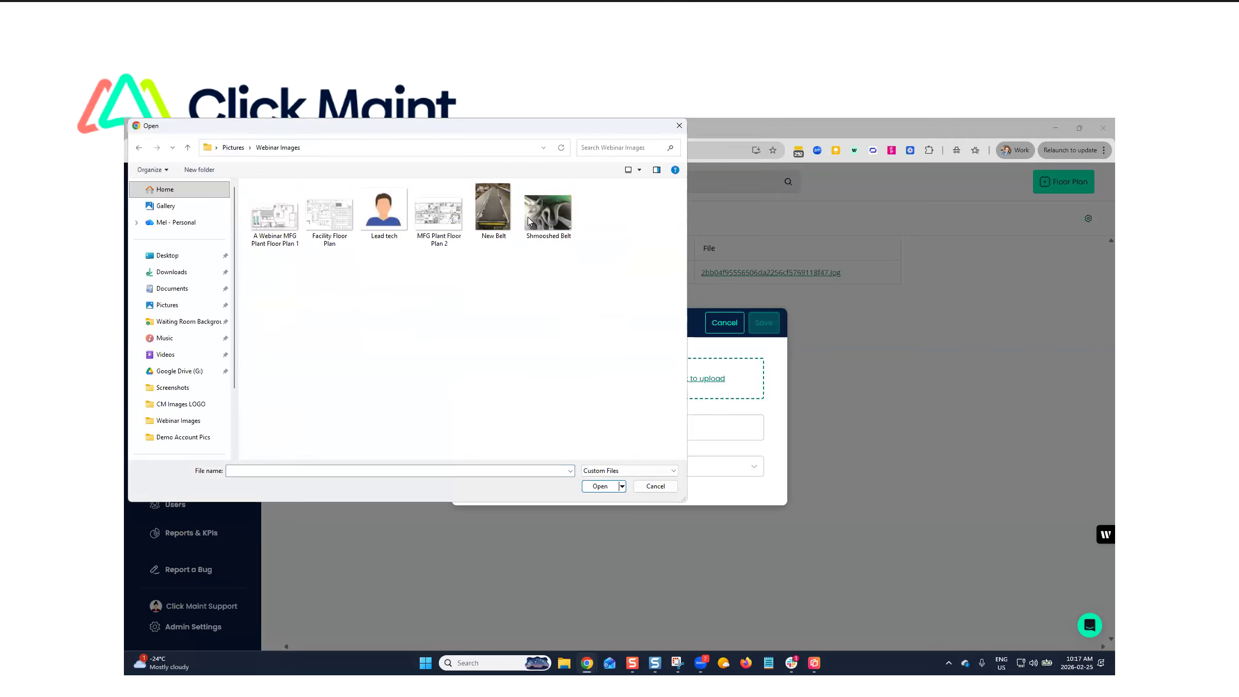
{"action": "left_click", "coordinate": [267, 221]}
{"action": "left_click", "coordinate": [600, 486]}
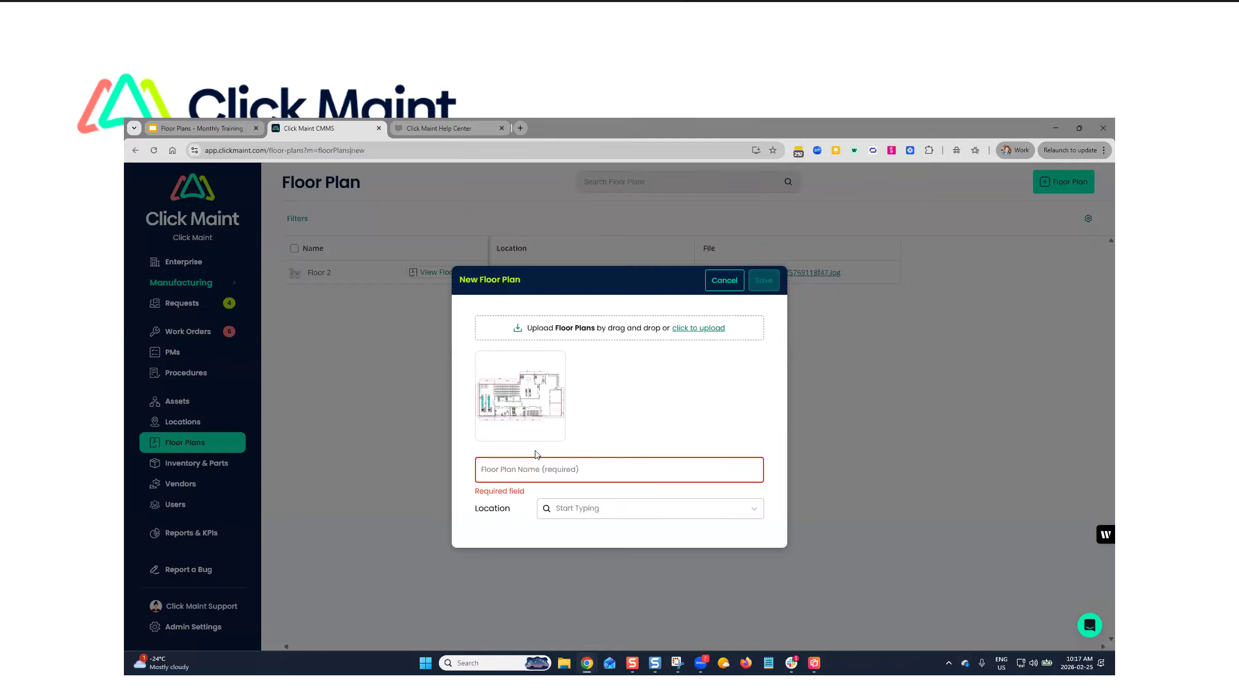
- Name the new floor plan Floor 1, assign it to the location Floor 1, and save it
{"action": "left_click", "coordinate": [549, 482]}
{"action": "type", "text": "Fl"}
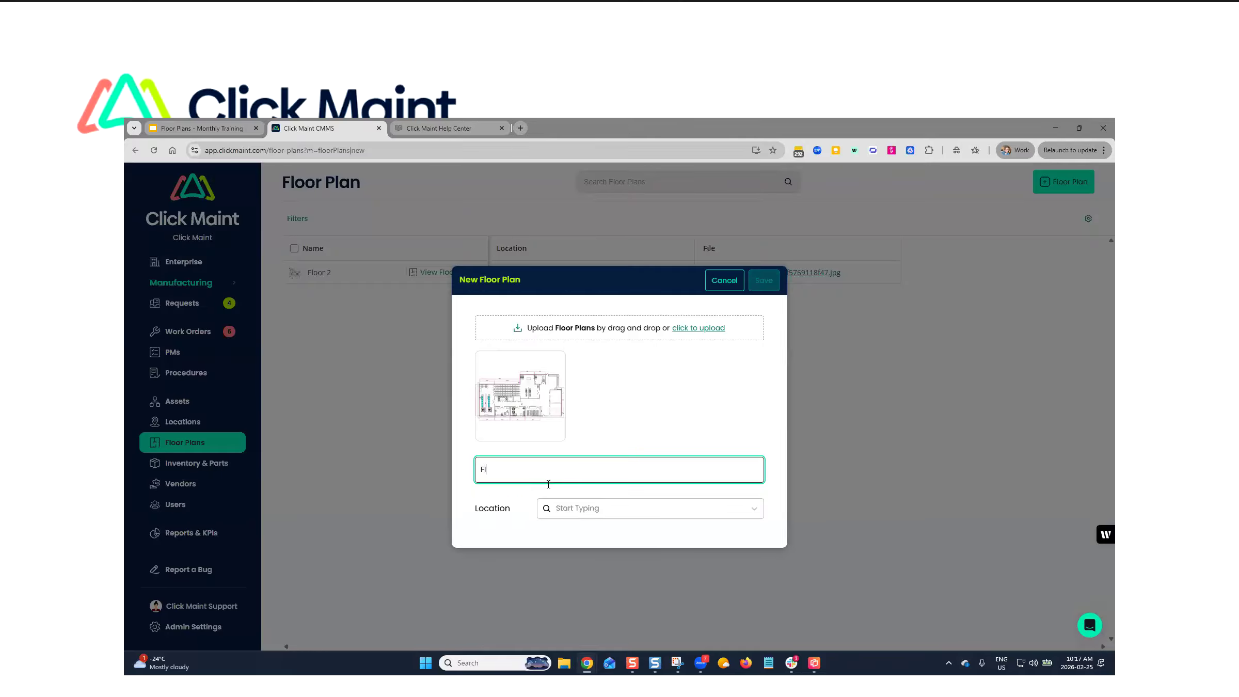
{"action": "type", "text": "oor 1"}
{"action": "left_click", "coordinate": [571, 511]}
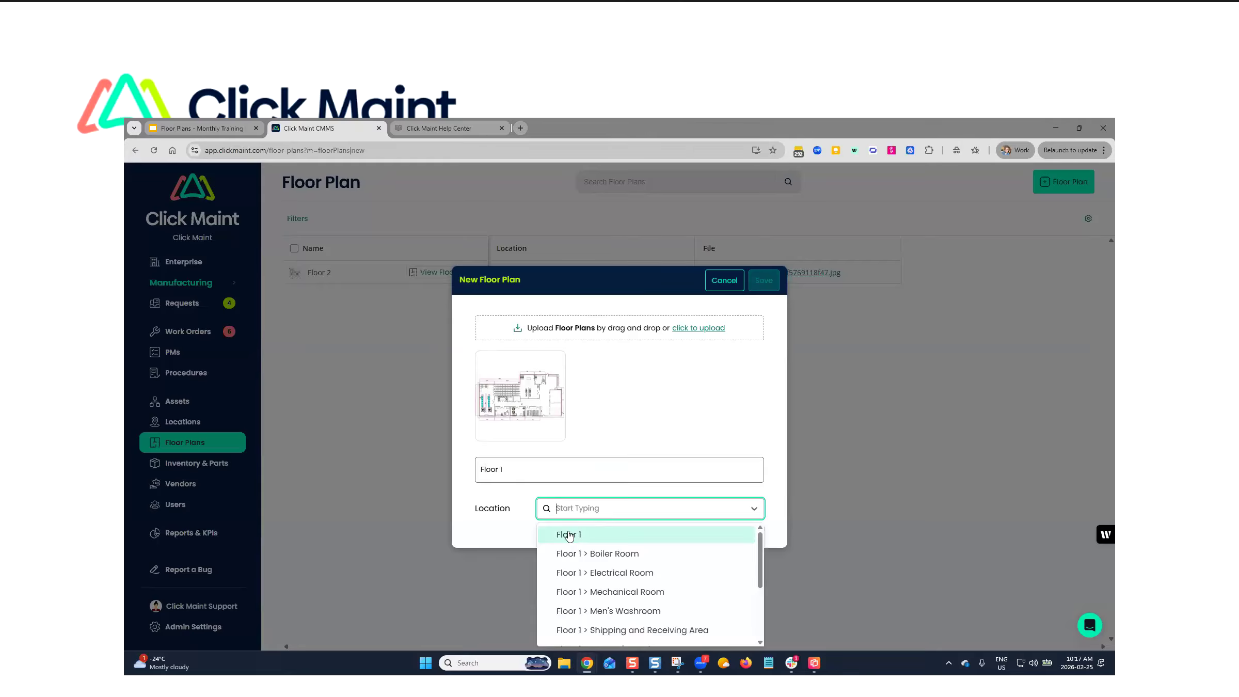
{"action": "left_click", "coordinate": [569, 536]}
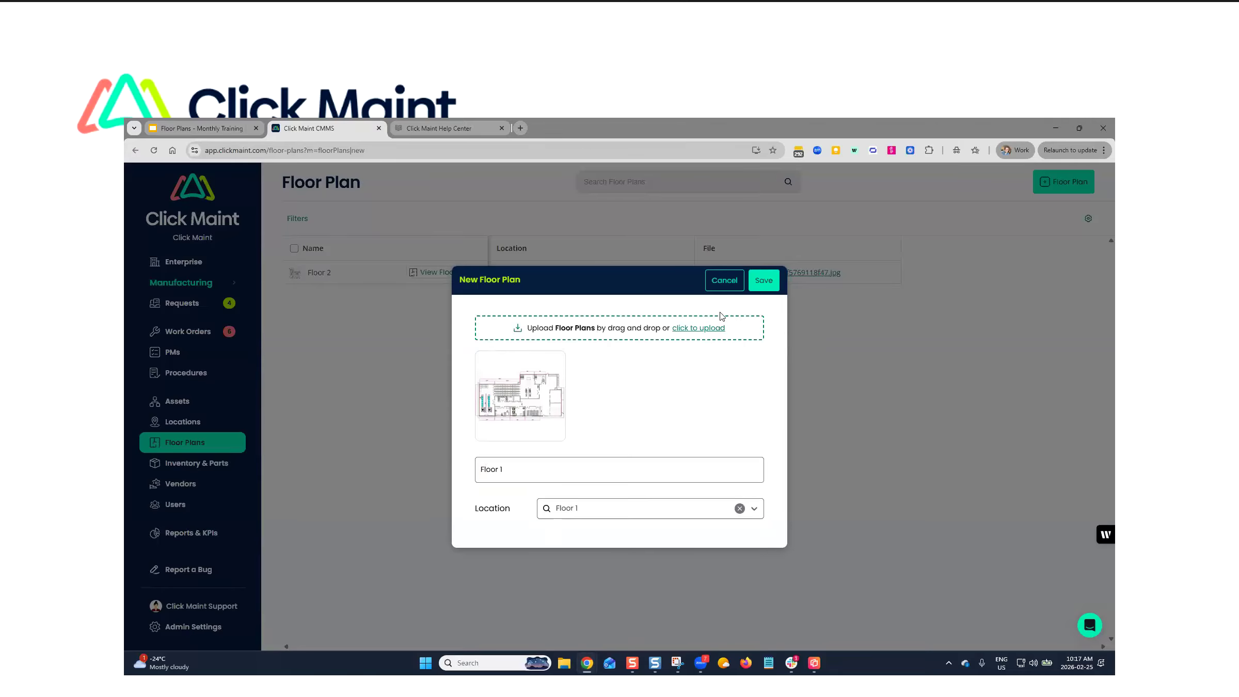
{"action": "left_click", "coordinate": [761, 287]}
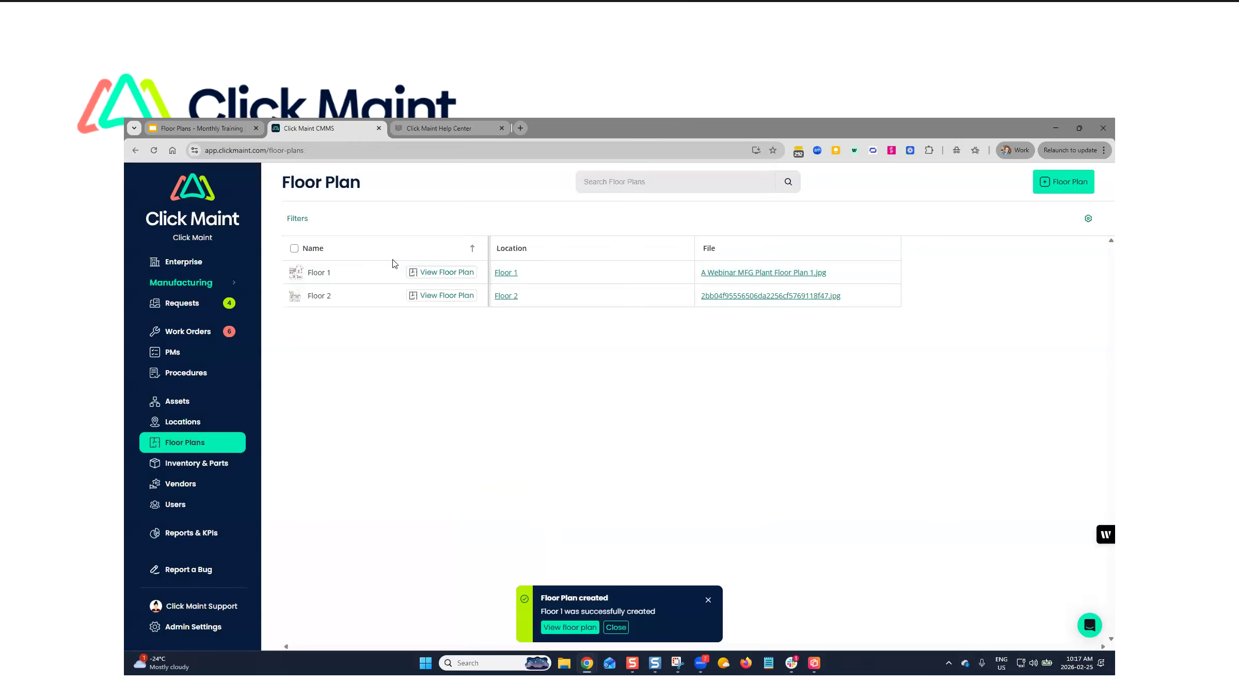
- Open the Floor 1 plan for mapping and plot Shipping and Receiving Area in the open space above the two right-hand rooms
{"action": "left_click", "coordinate": [448, 273]}
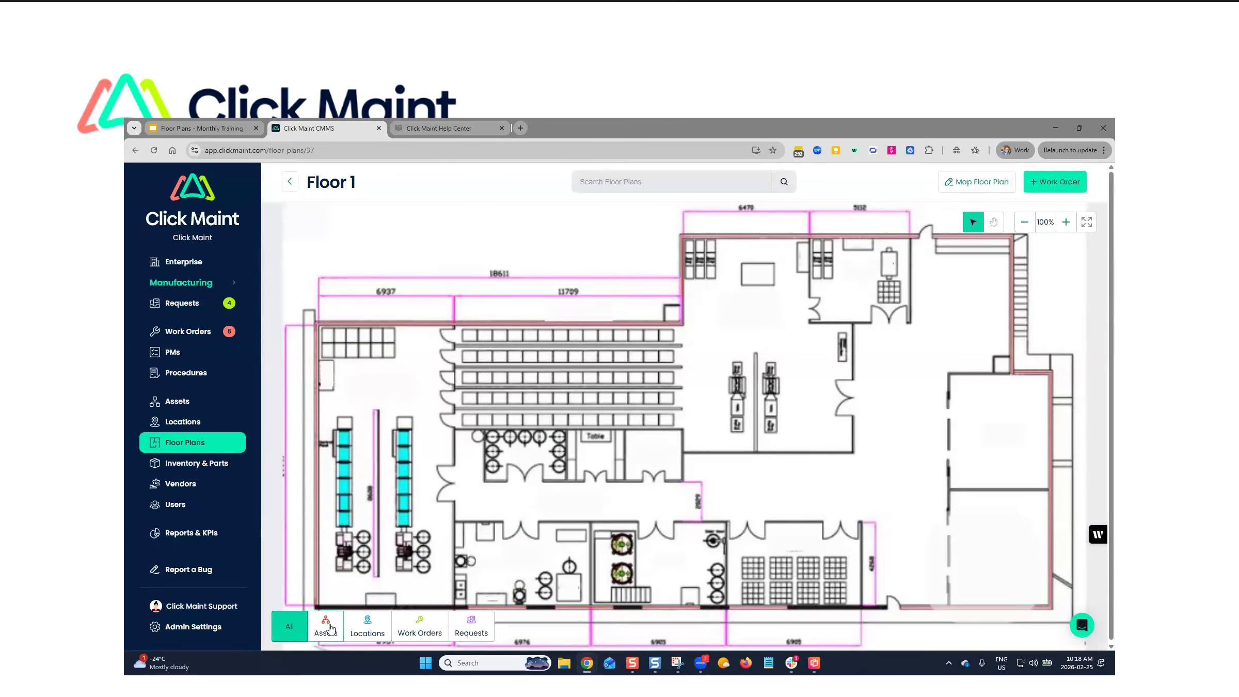
{"action": "left_click", "coordinate": [989, 188]}
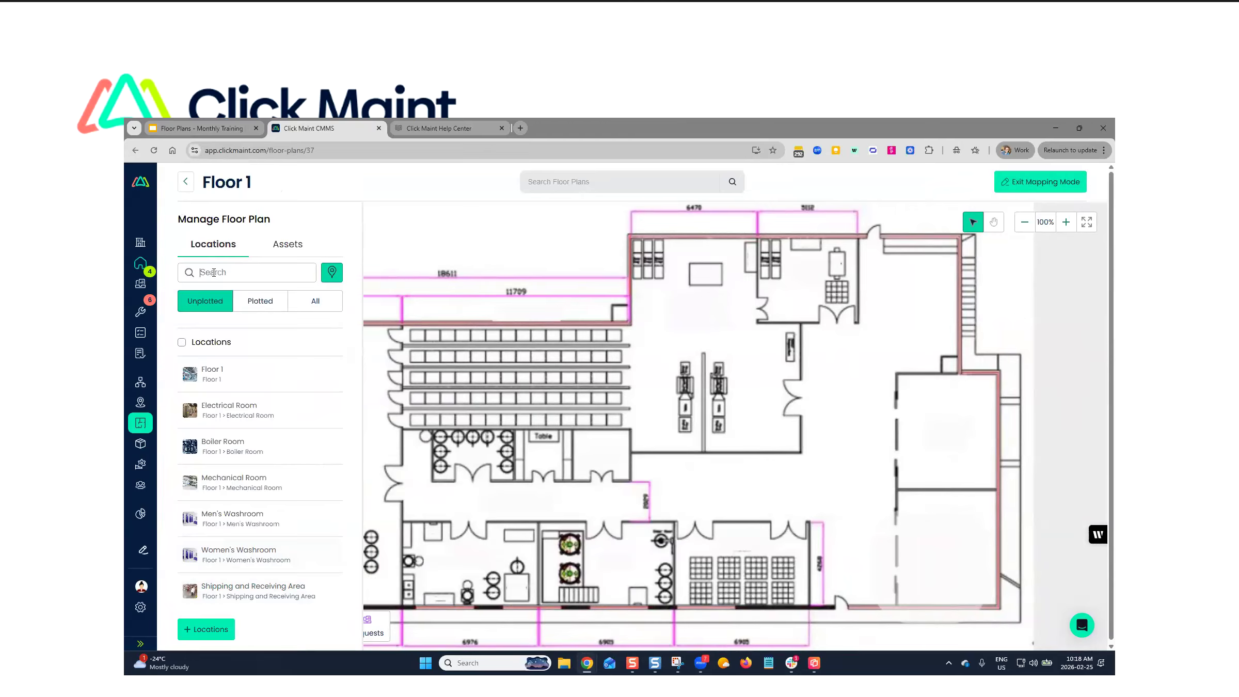
{"action": "type", "text": "shipping"}
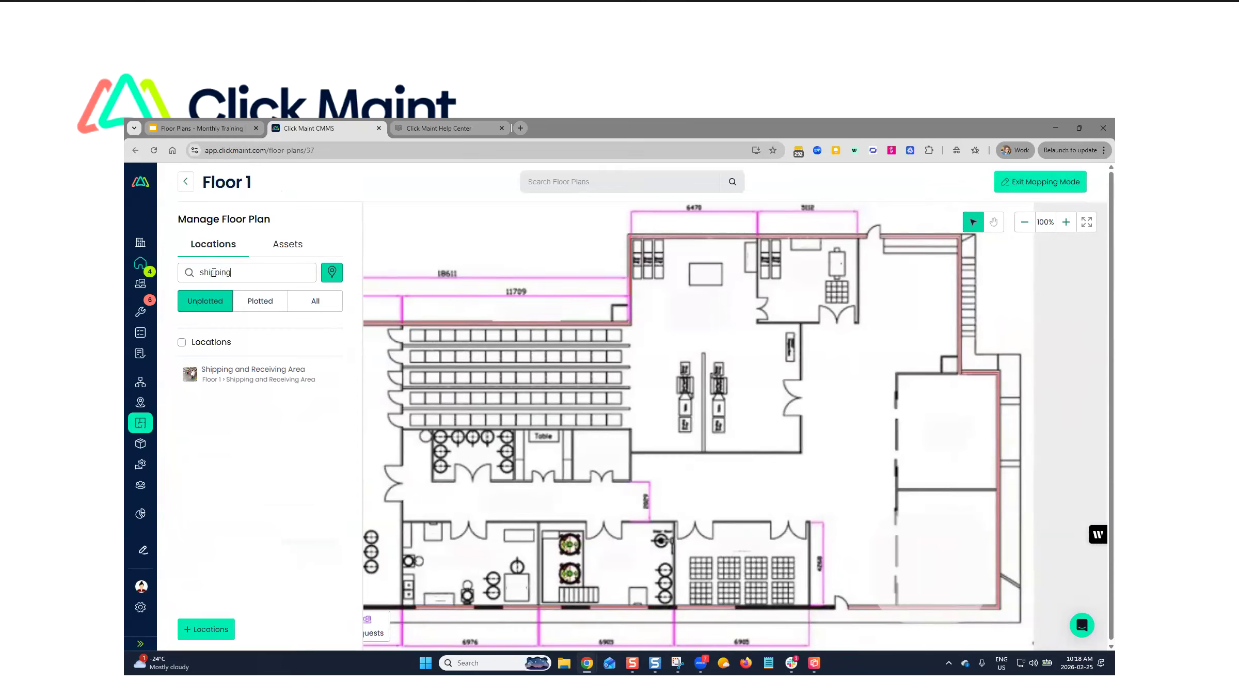
{"action": "left_click", "coordinate": [187, 376]}
{"action": "left_click_drag", "start_coordinate": [238, 377], "coordinate": [890, 339]}
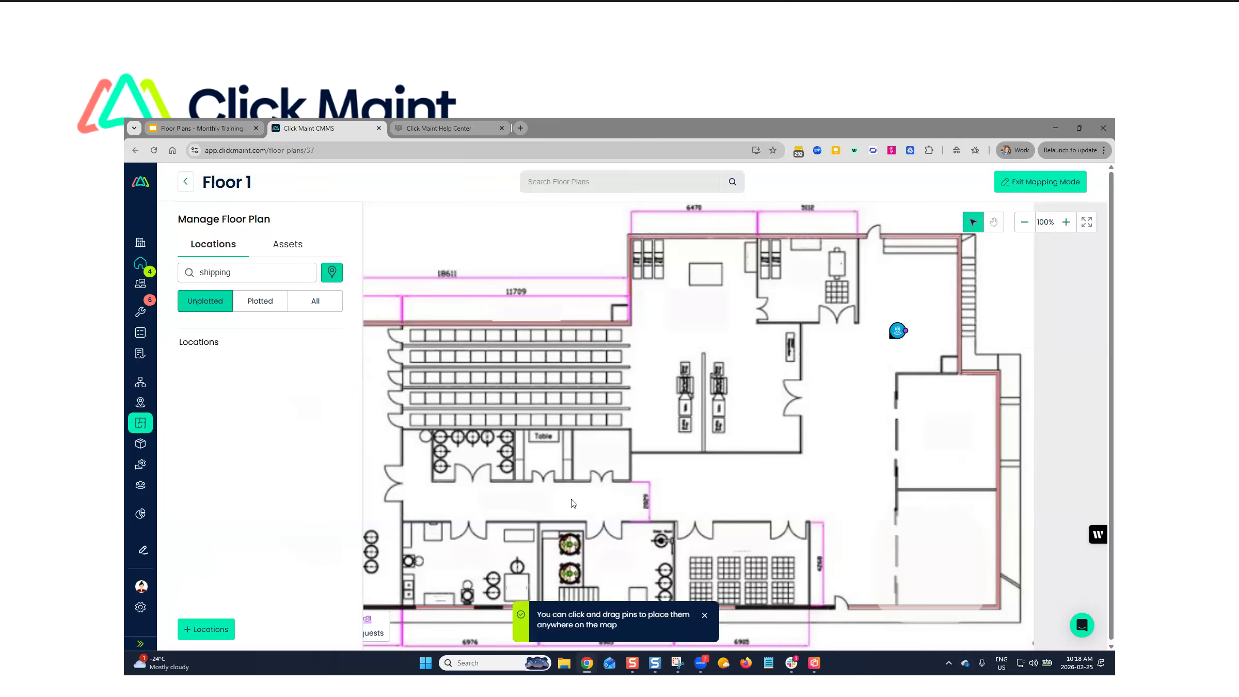
- Clear the location search and plot the Floor 1 location in the blank area above the building outline
{"action": "left_click_drag", "start_coordinate": [251, 273], "coordinate": [178, 279]}
{"action": "key", "text": "BackSpace"}
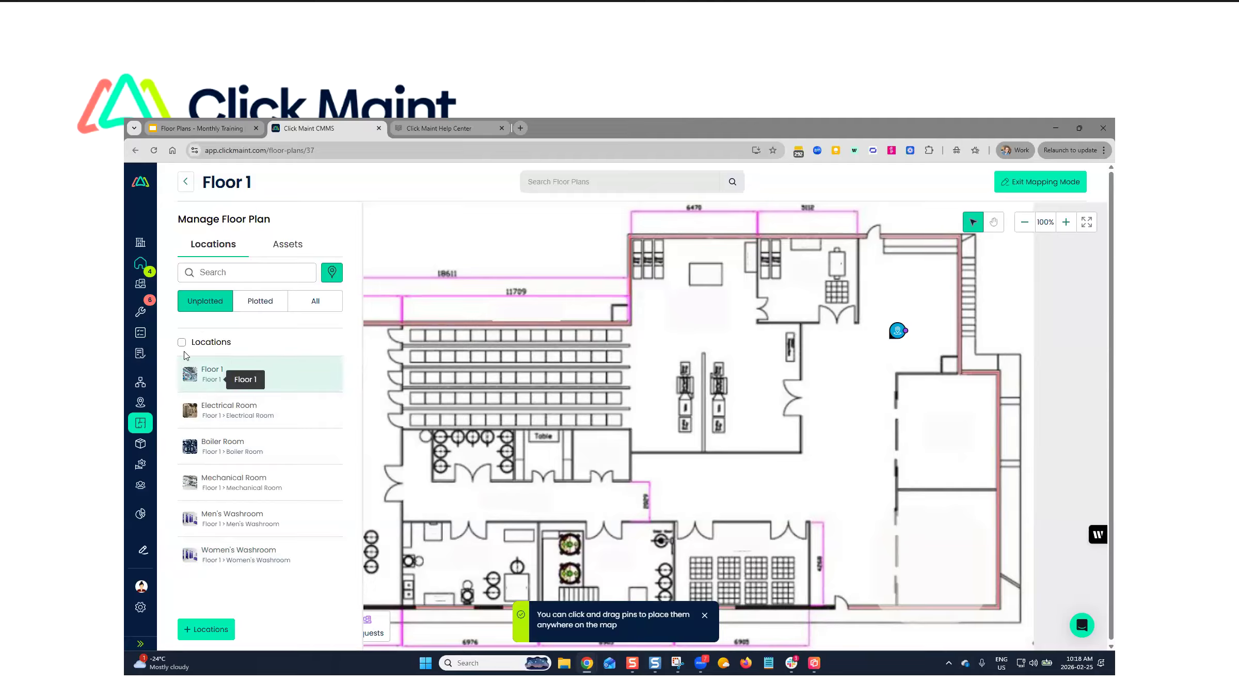
{"action": "left_click", "coordinate": [206, 385]}
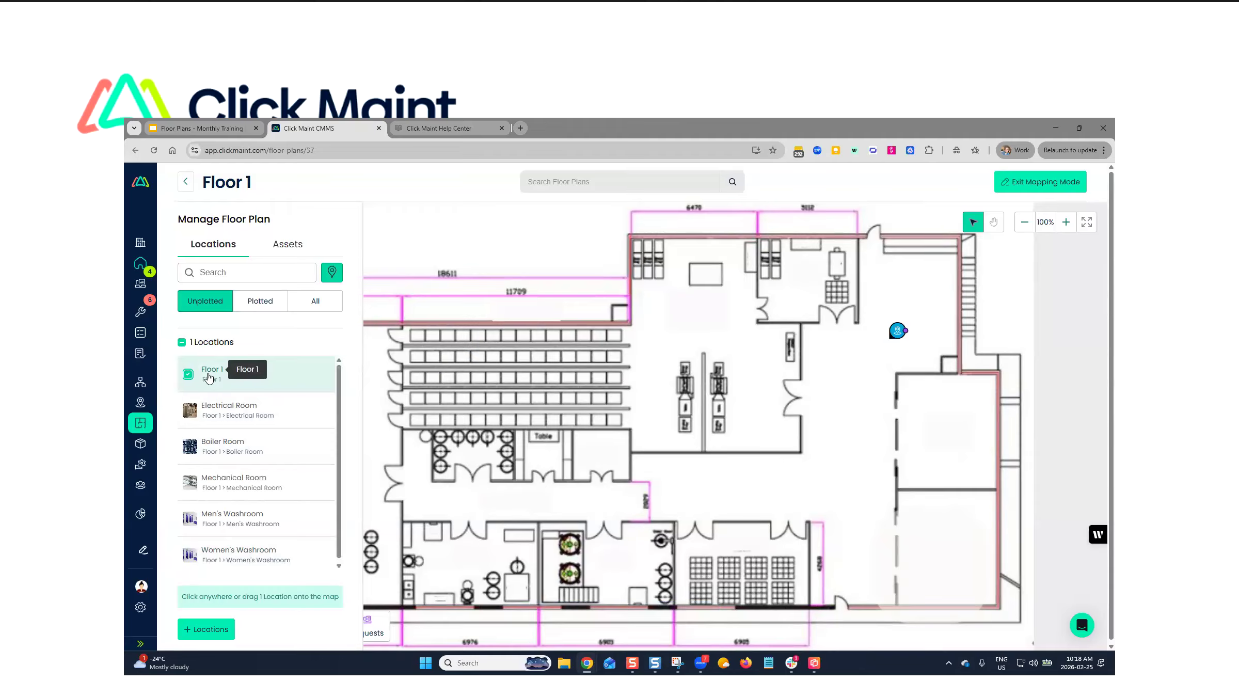
{"action": "left_click_drag", "start_coordinate": [209, 378], "coordinate": [529, 259]}
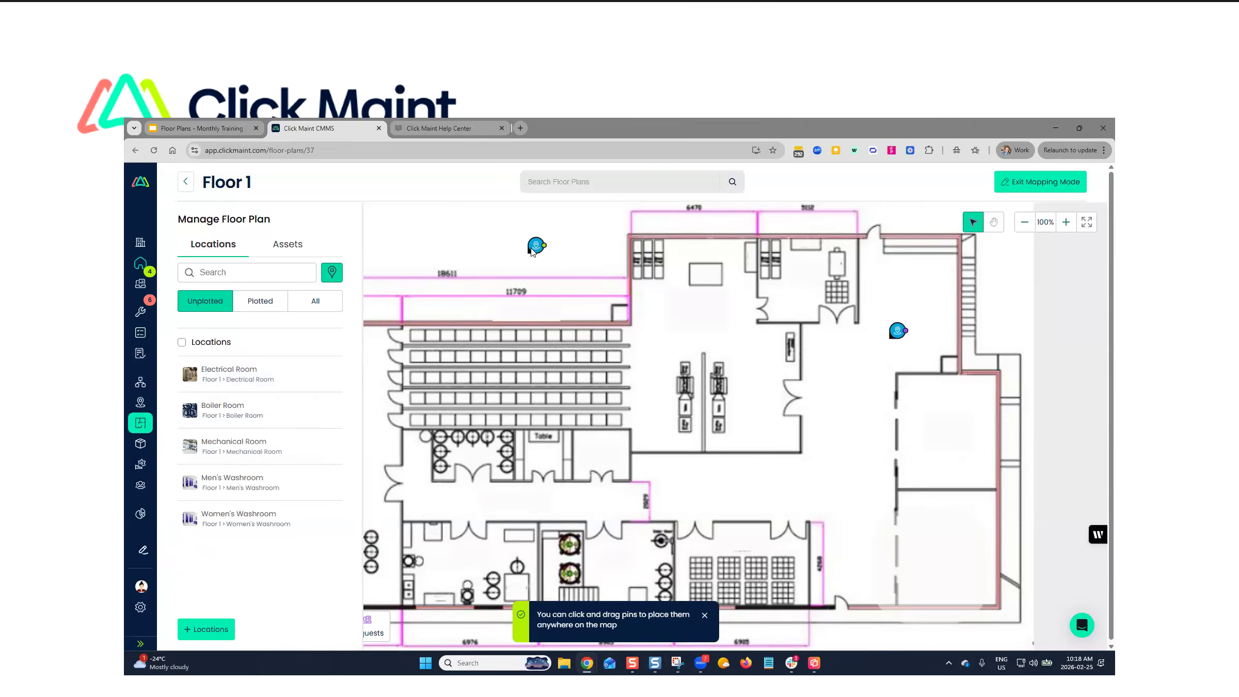
- Plot Electrical Room in the lower right-hand room of the plan and Mechanical Room in the room directly above it
{"action": "left_click", "coordinate": [188, 373]}
{"action": "left_click", "coordinate": [930, 553]}
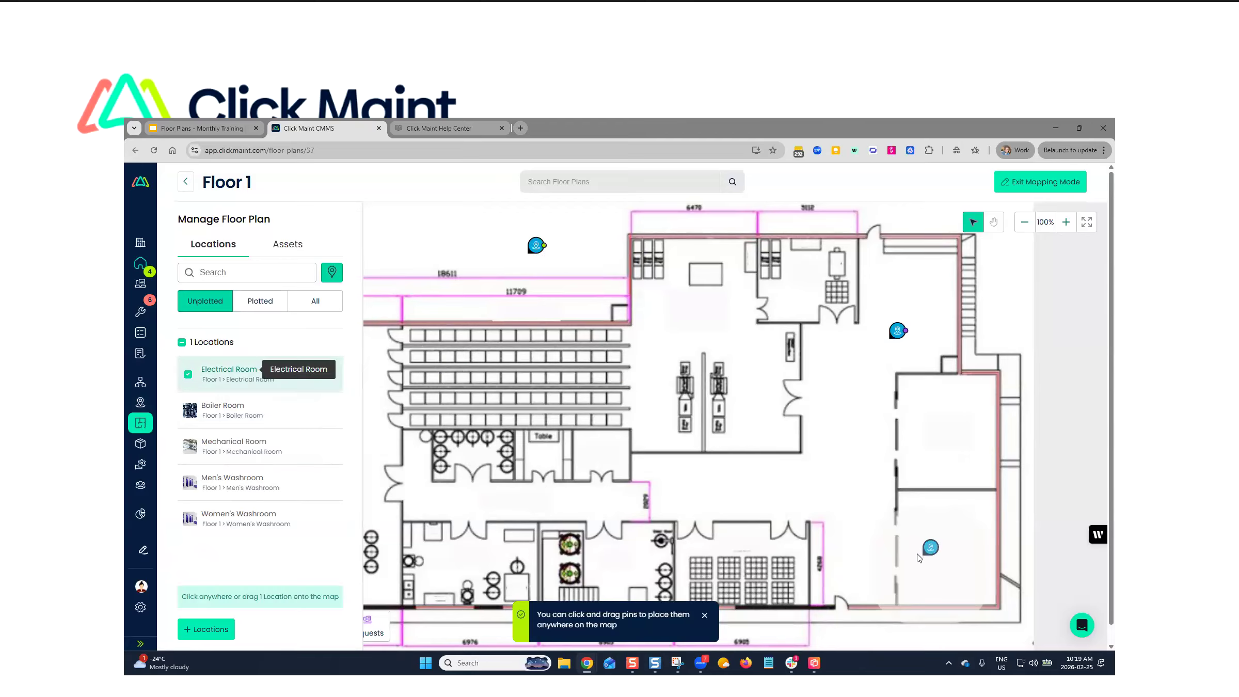
{"action": "left_click", "coordinate": [188, 411]}
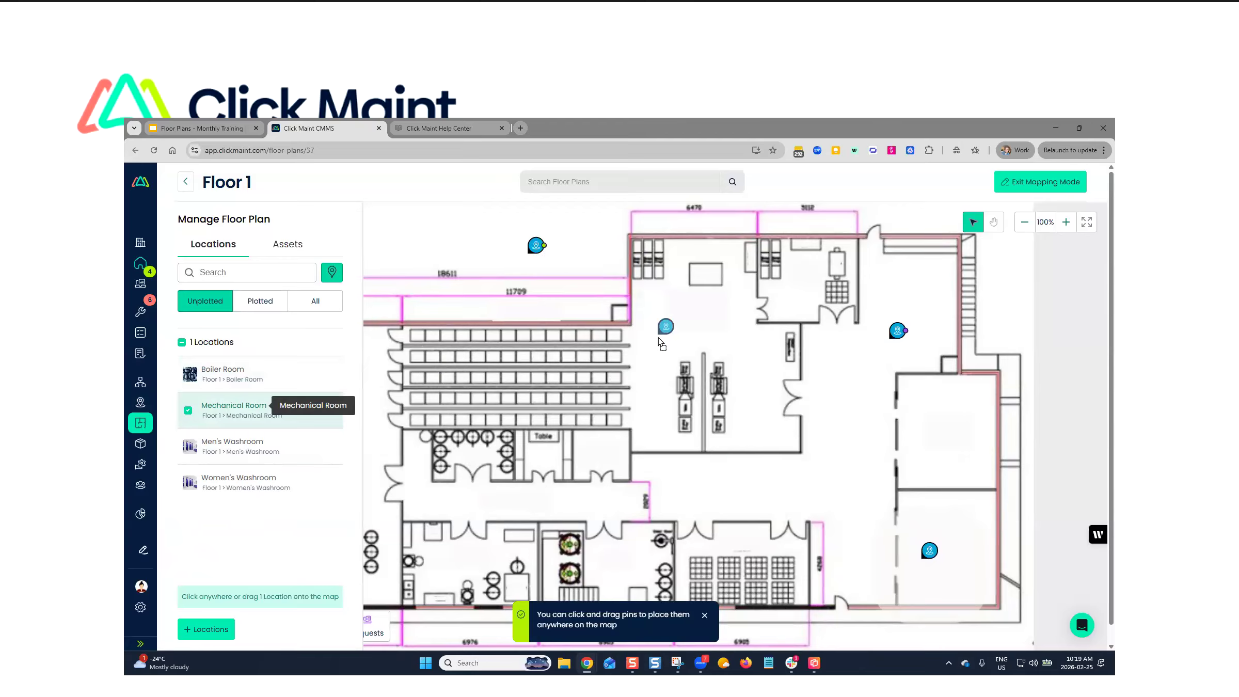
{"action": "left_click", "coordinate": [929, 440]}
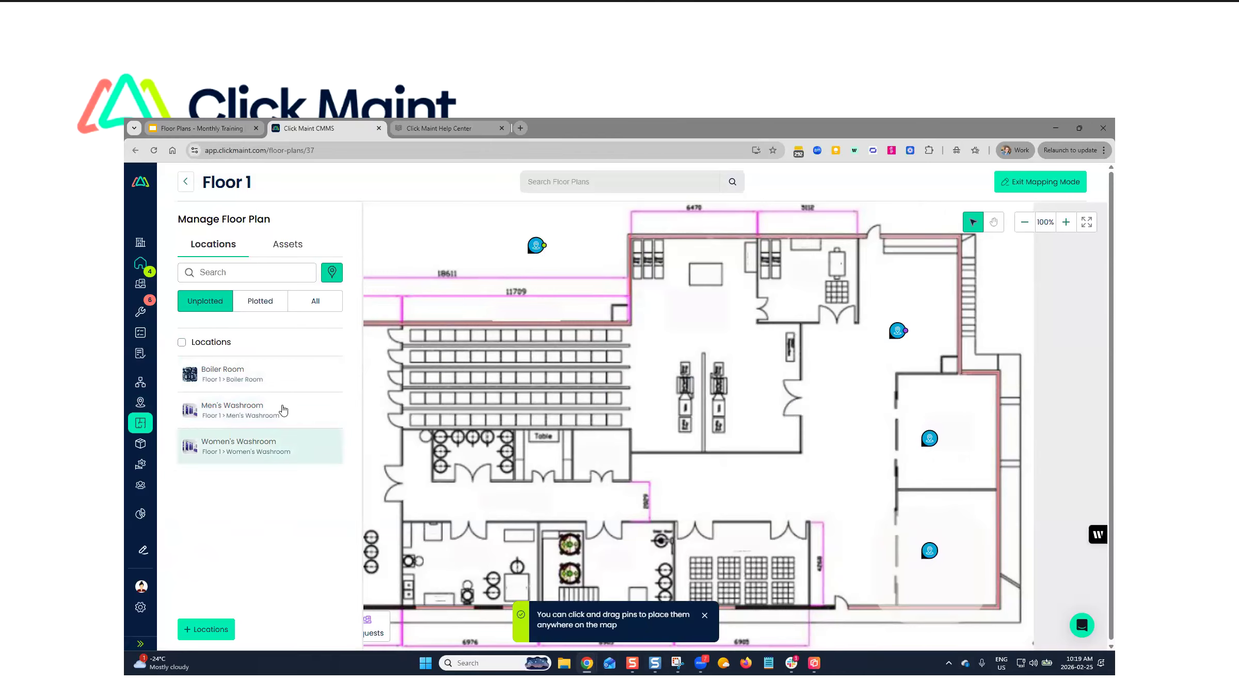
- Plot Men's Washroom in the room marked Table, Women's Washroom in the room beside it, and Boiler Room in the green-machine room below
{"action": "left_click_drag", "start_coordinate": [213, 404], "coordinate": [614, 447]}
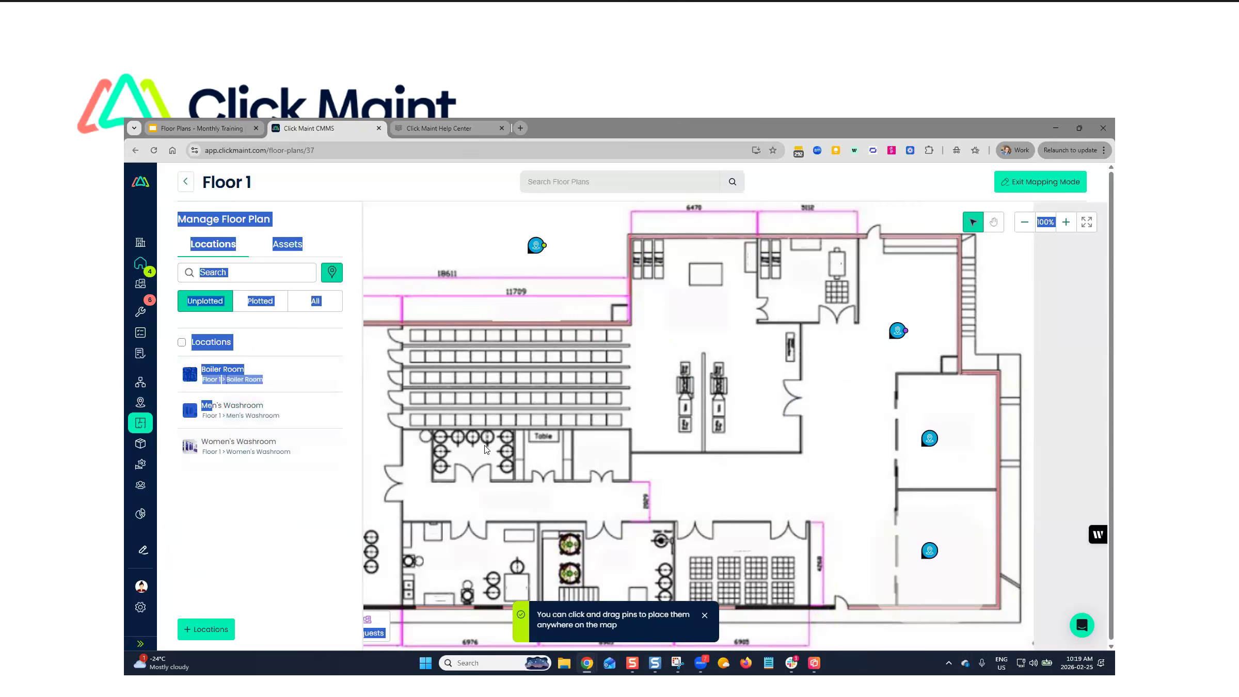
{"action": "left_click", "coordinate": [194, 413]}
{"action": "left_click_drag", "start_coordinate": [195, 412], "coordinate": [552, 453]}
{"action": "left_click", "coordinate": [188, 411]}
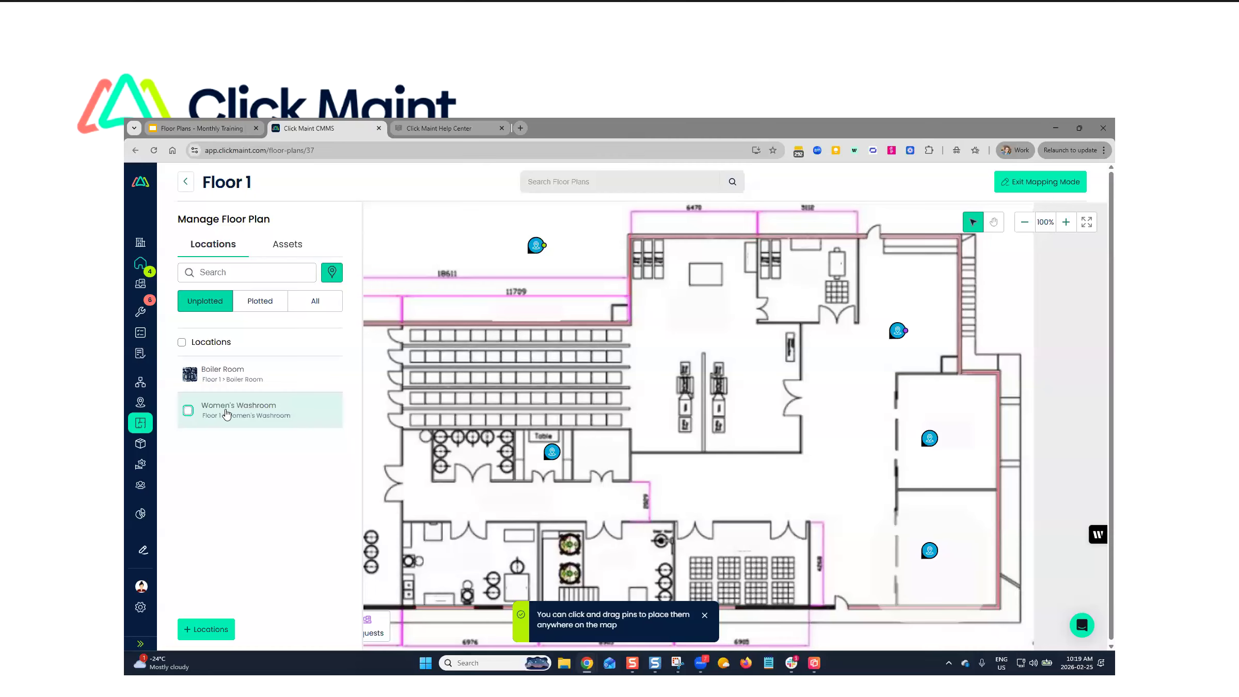
{"action": "left_click", "coordinate": [599, 465]}
{"action": "left_click", "coordinate": [220, 374]}
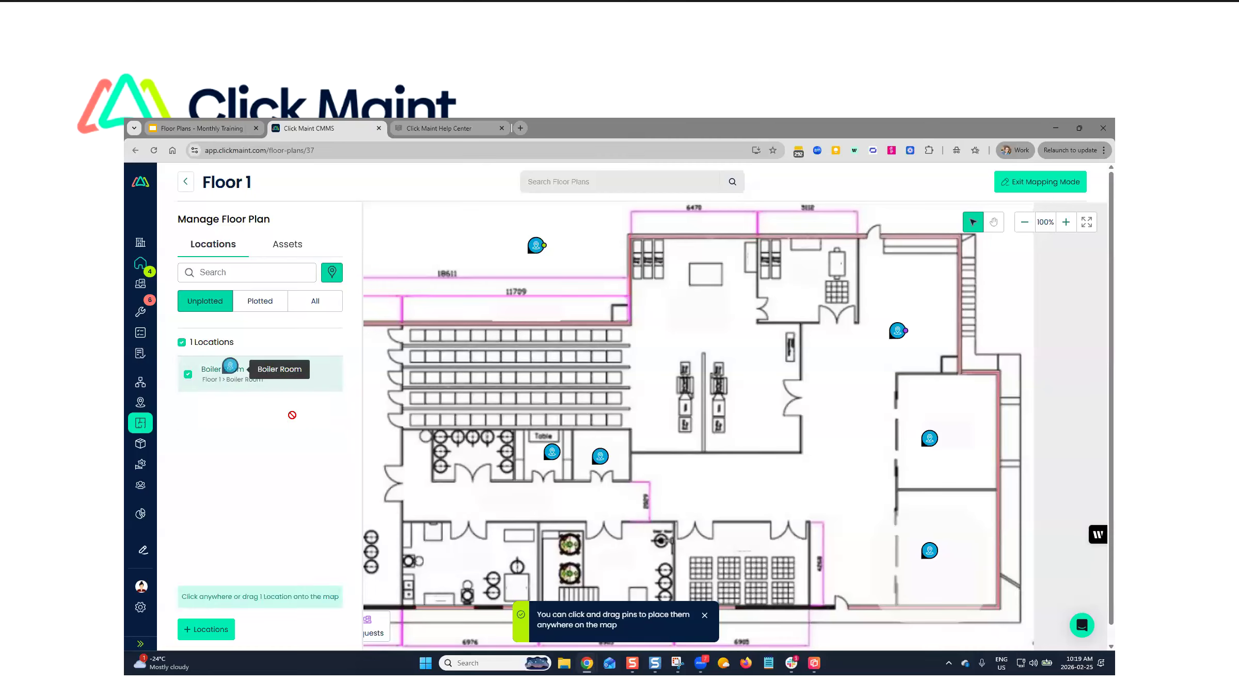
{"action": "left_click", "coordinate": [623, 568]}
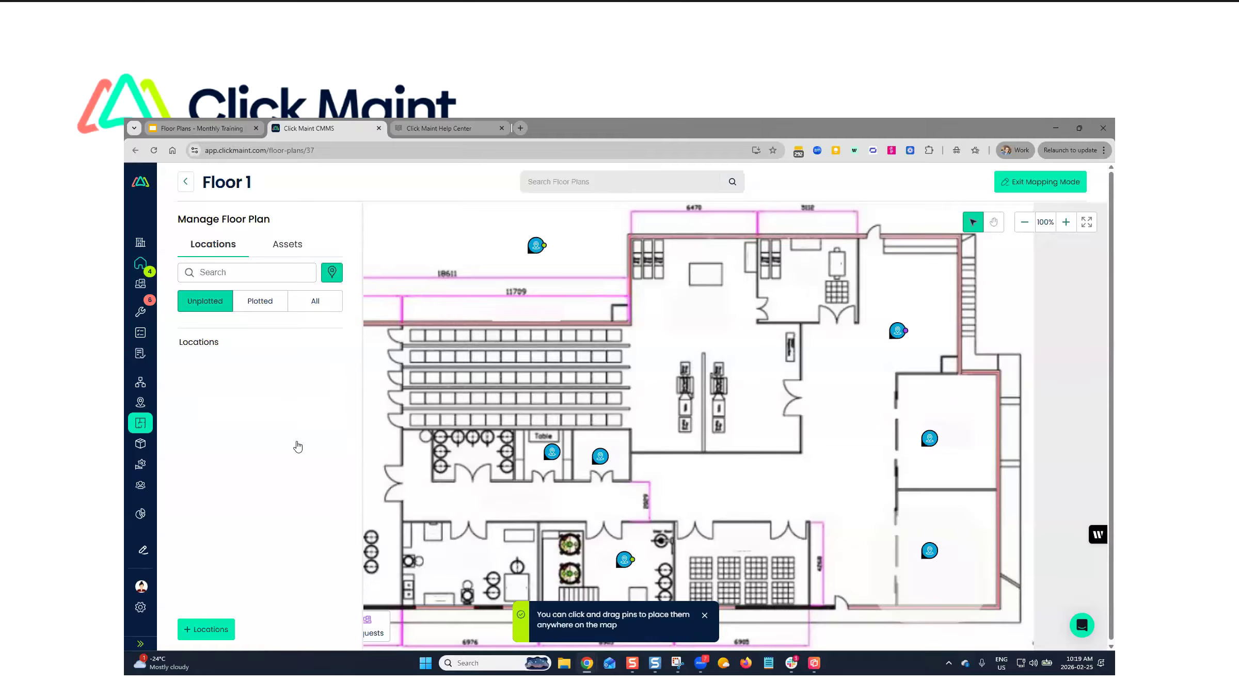
{"action": "left_click", "coordinate": [279, 301]}
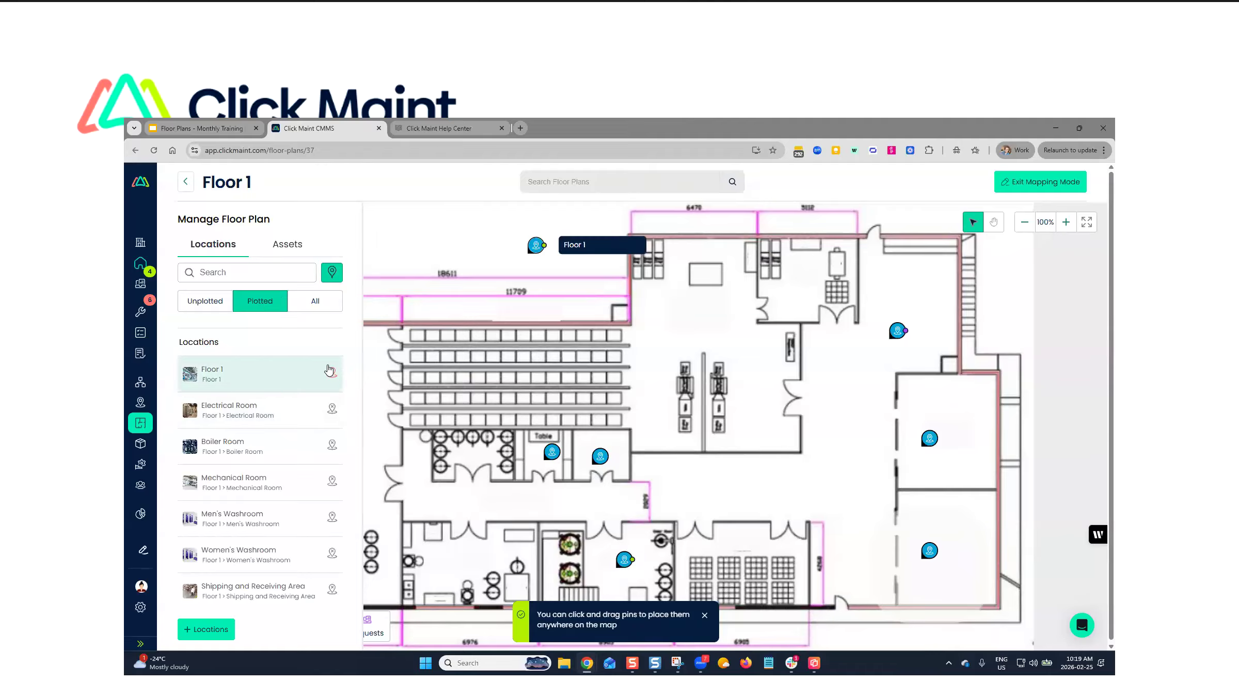
{"action": "left_click", "coordinate": [332, 373]}
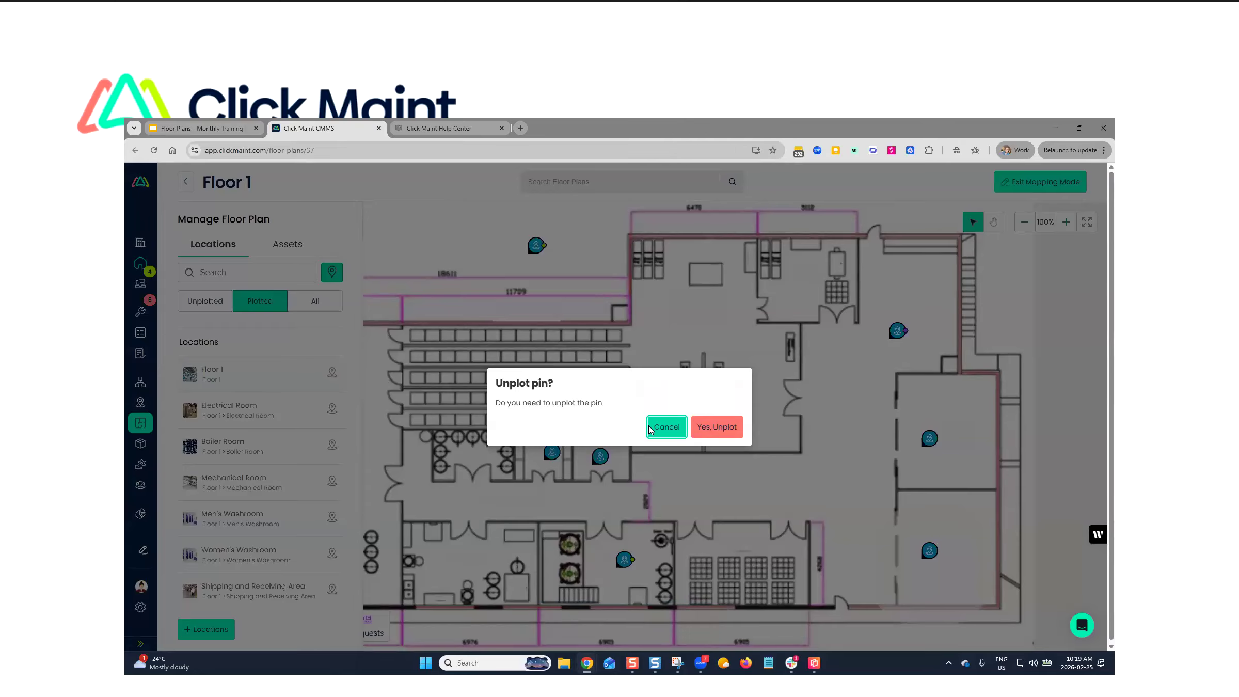
{"action": "left_click", "coordinate": [667, 427]}
{"action": "left_click", "coordinate": [204, 310]}
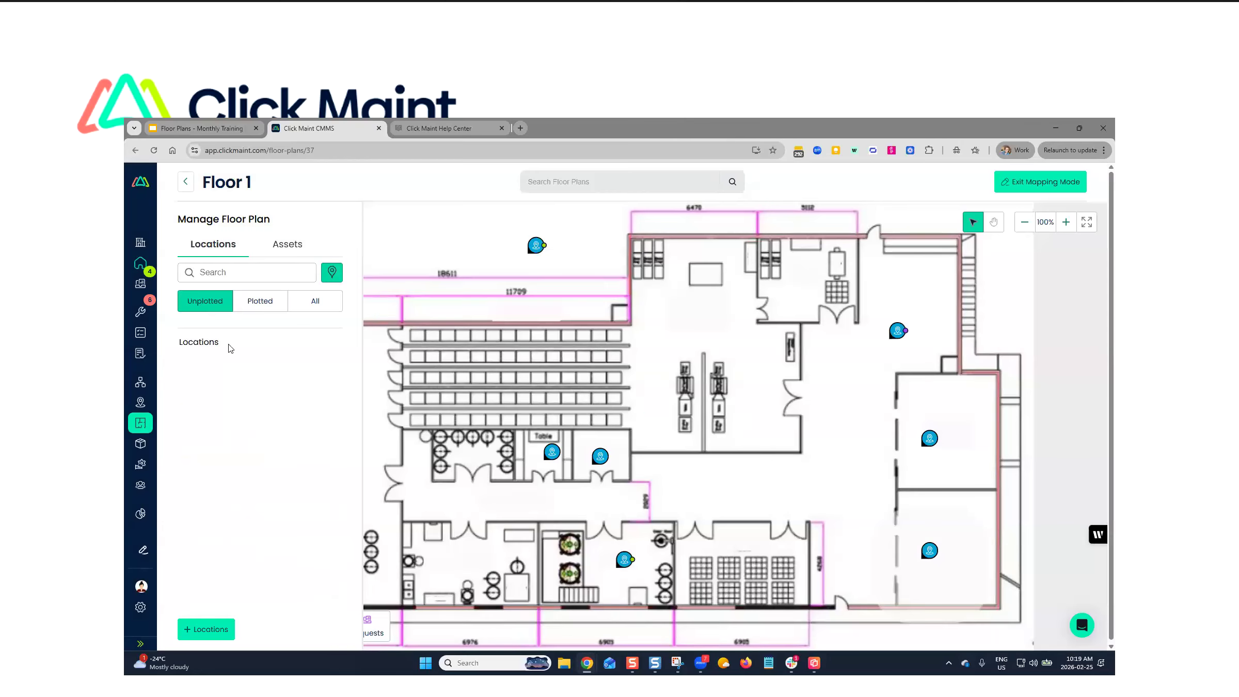
- Unplot the Electrical Room pin and plot that location again in the lower right-hand room of the plan
{"action": "left_click", "coordinate": [272, 305]}
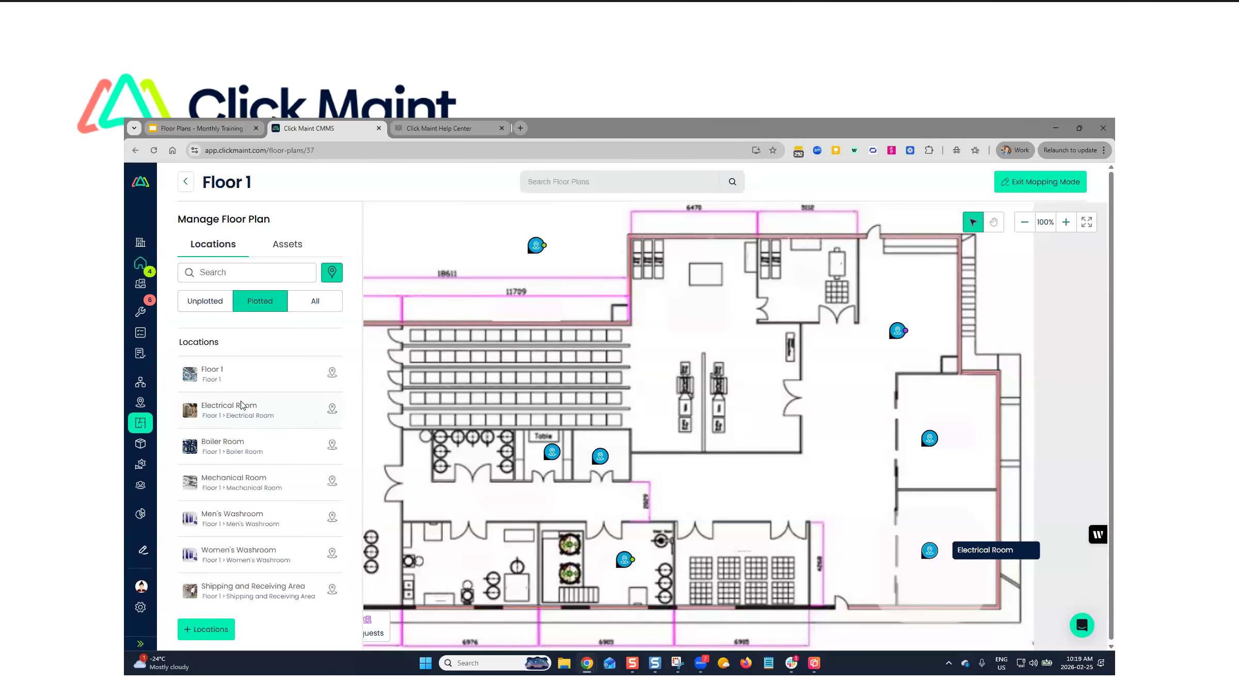
{"action": "left_click", "coordinate": [332, 409]}
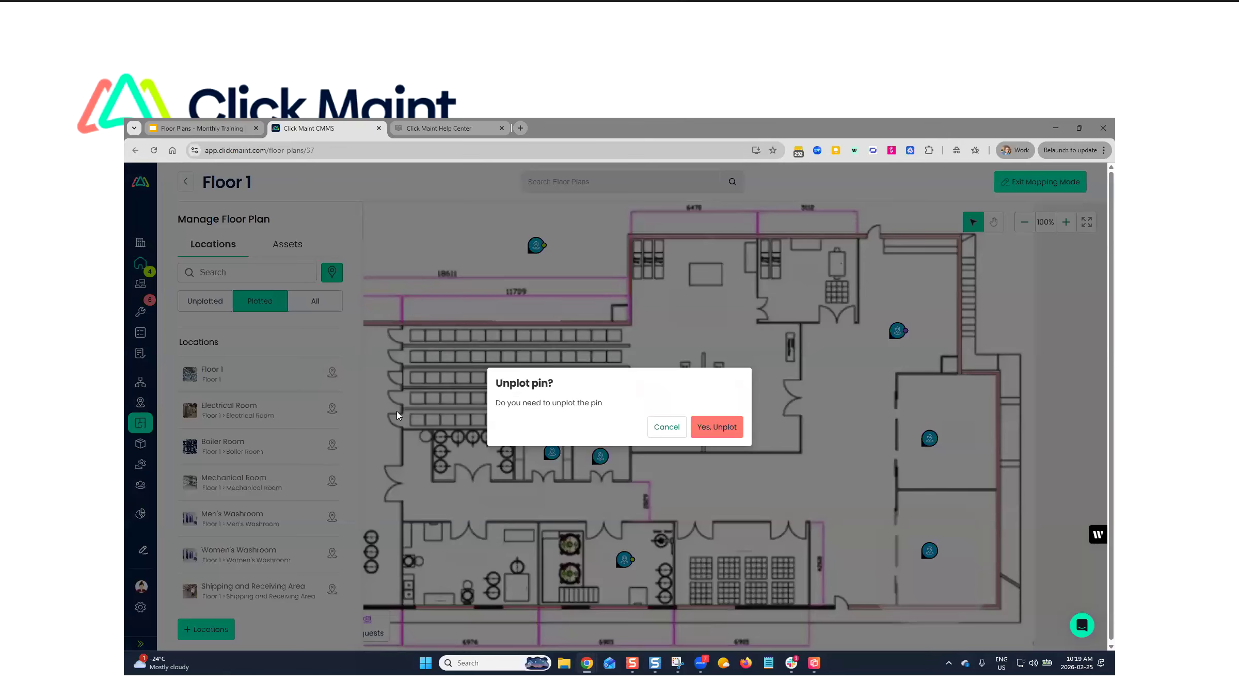
{"action": "left_click", "coordinate": [707, 428]}
{"action": "left_click", "coordinate": [209, 304]}
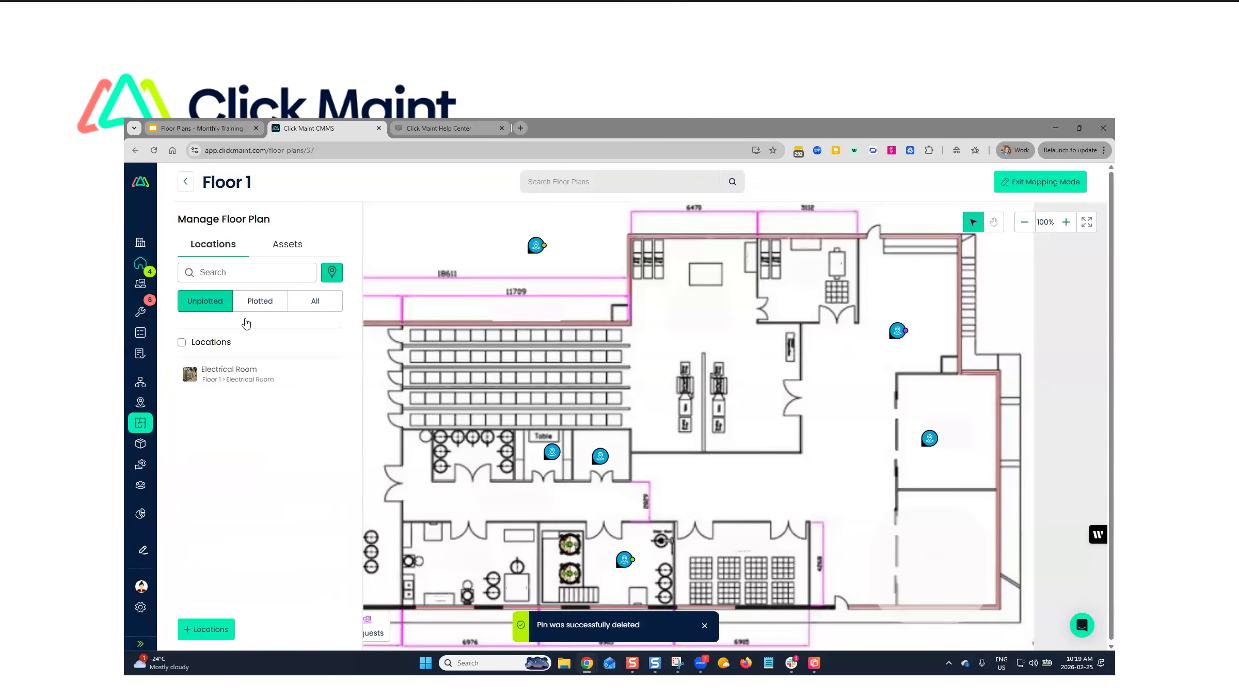
{"action": "left_click", "coordinate": [227, 371]}
{"action": "left_click", "coordinate": [937, 548]}
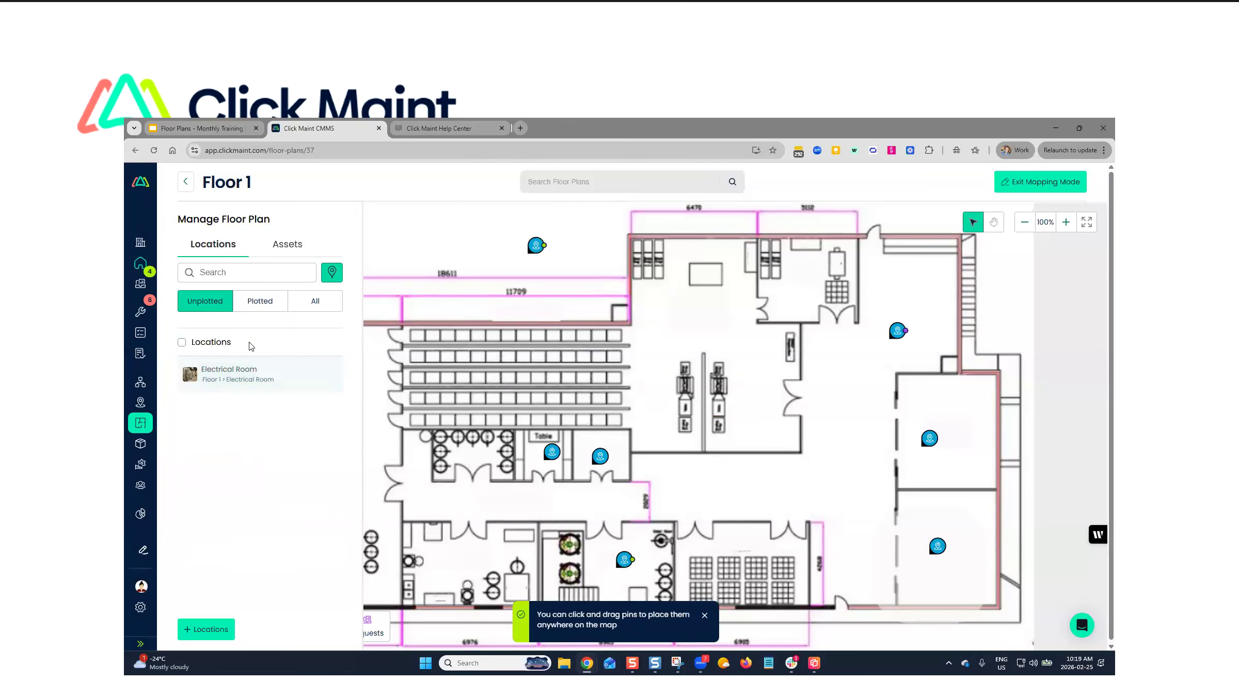
- Quick-plot all unplotted Floor 1 assets at their locations and separate the overlapping asset pins around Shipping and Receiving Area
{"action": "left_click", "coordinate": [283, 250]}
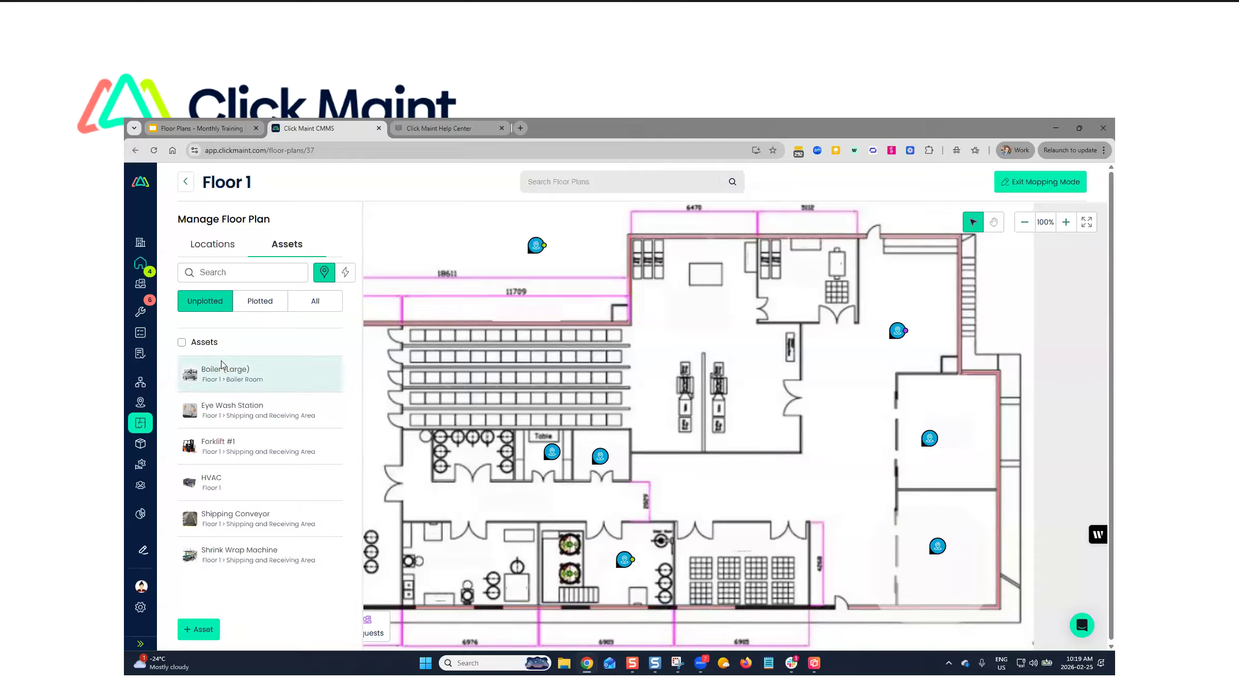
{"action": "left_click", "coordinate": [189, 375]}
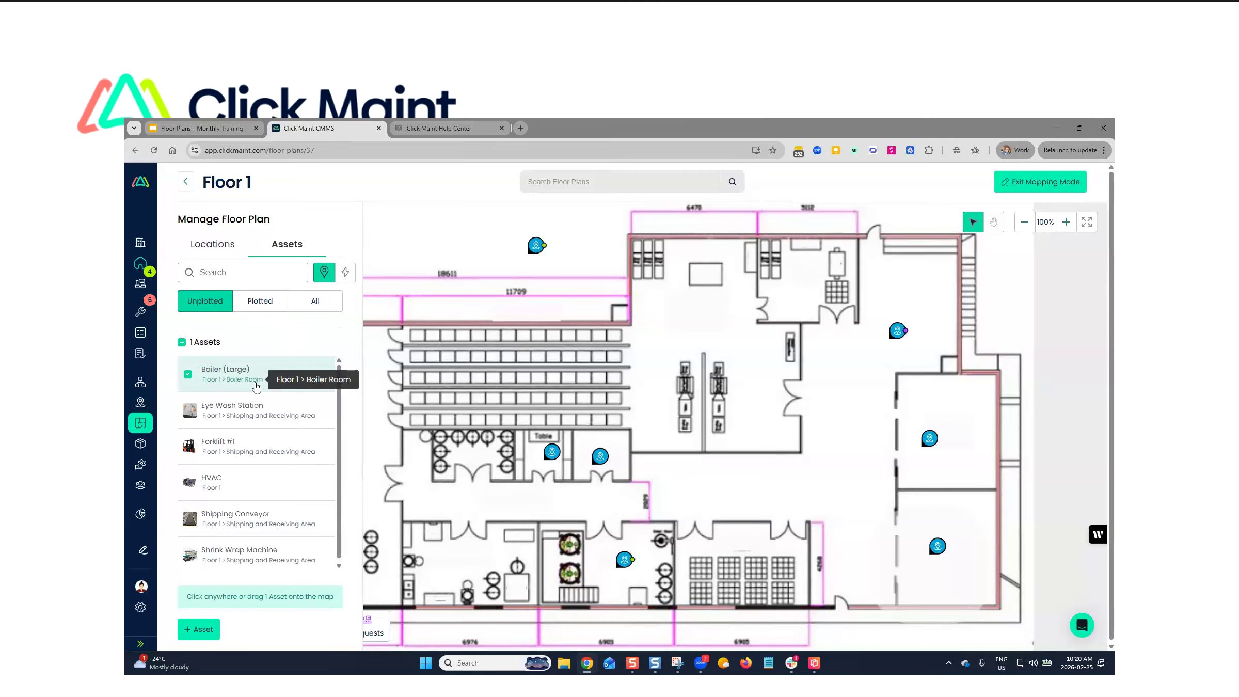
{"action": "left_click", "coordinate": [181, 342]}
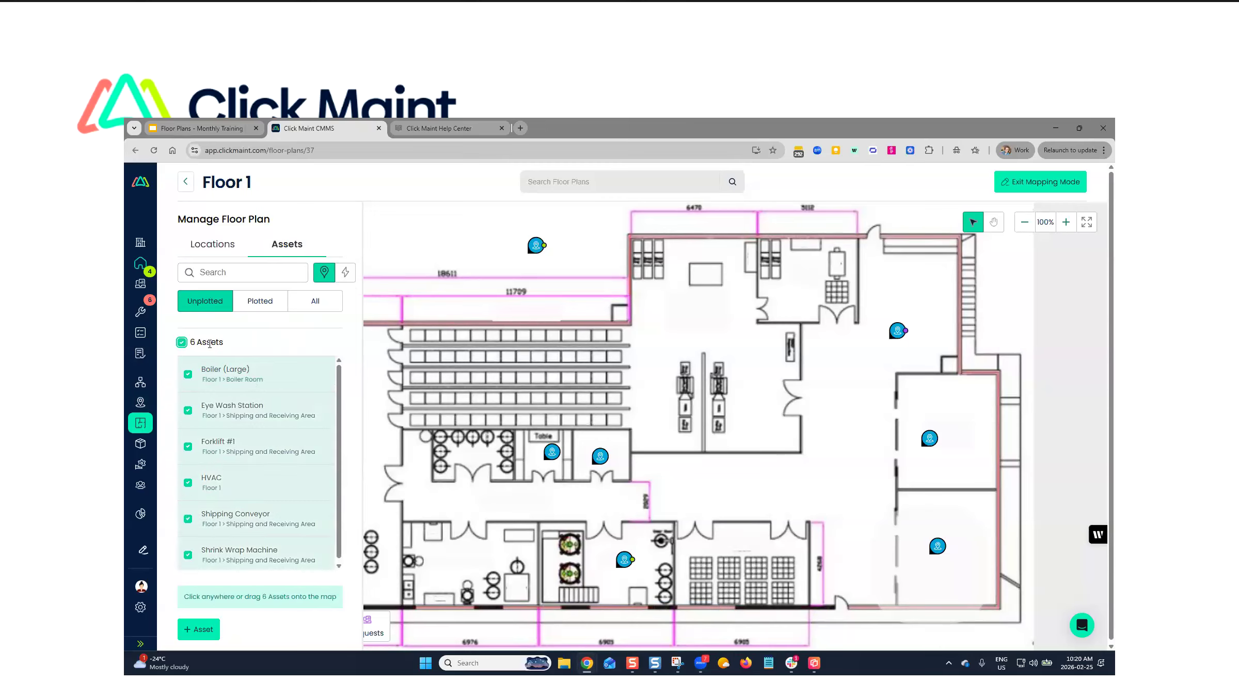
{"action": "left_click", "coordinate": [345, 274]}
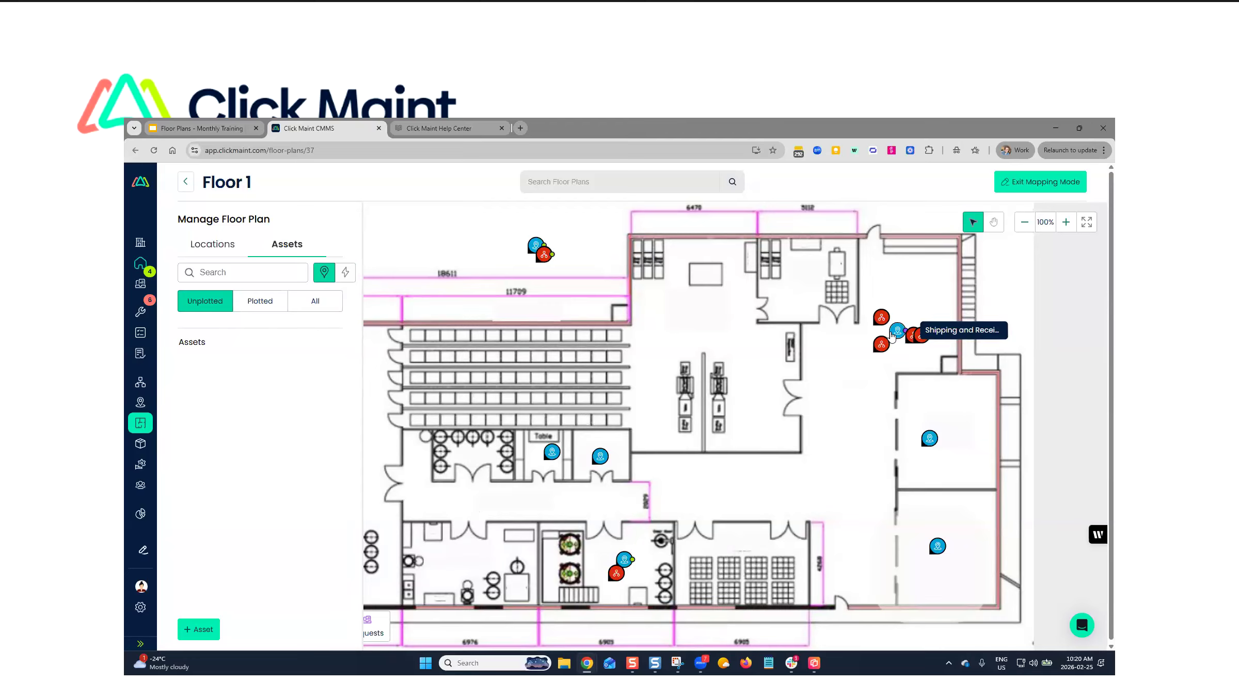
{"action": "mouse_move", "coordinate": [907, 341]}
{"action": "left_mouse_down"}
{"action": "mouse_move", "coordinate": [907, 367]}
{"action": "mouse_move", "coordinate": [920, 317]}
{"action": "mouse_move", "coordinate": [909, 318]}
{"action": "left_mouse_up"}
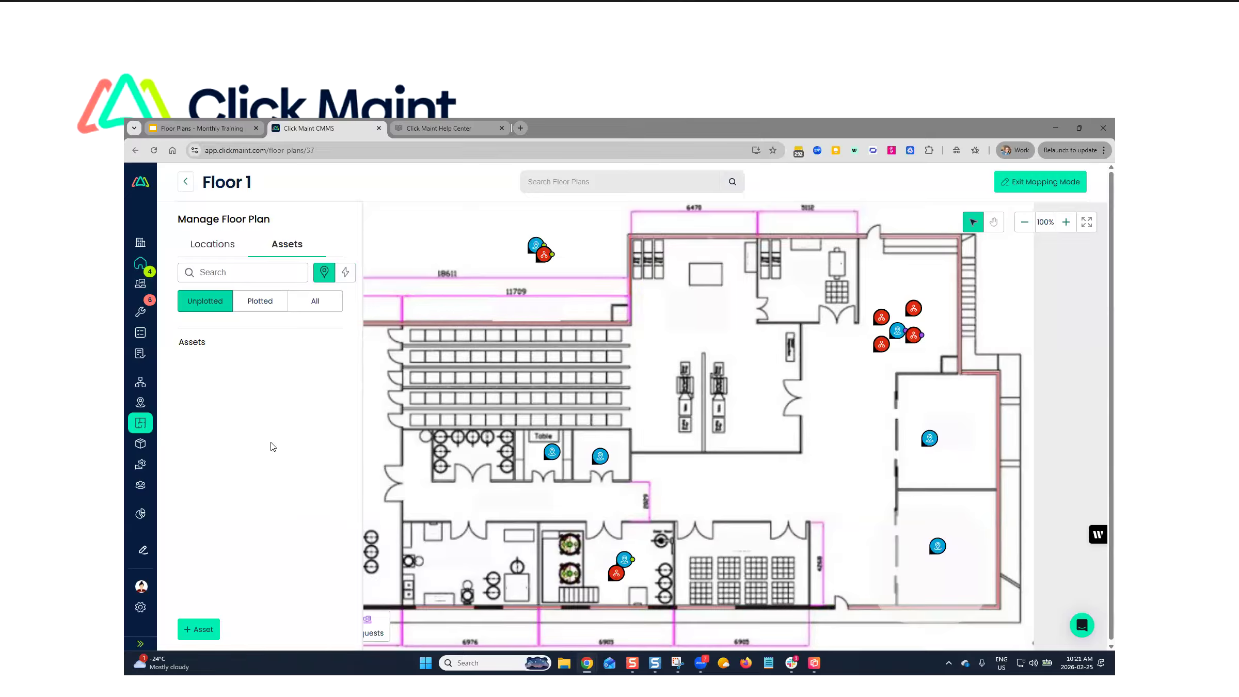
- Reopen the Floor 1 plan outside mapping mode and filter its pins to assets only, followed by locations only
{"action": "left_click", "coordinate": [186, 182]}
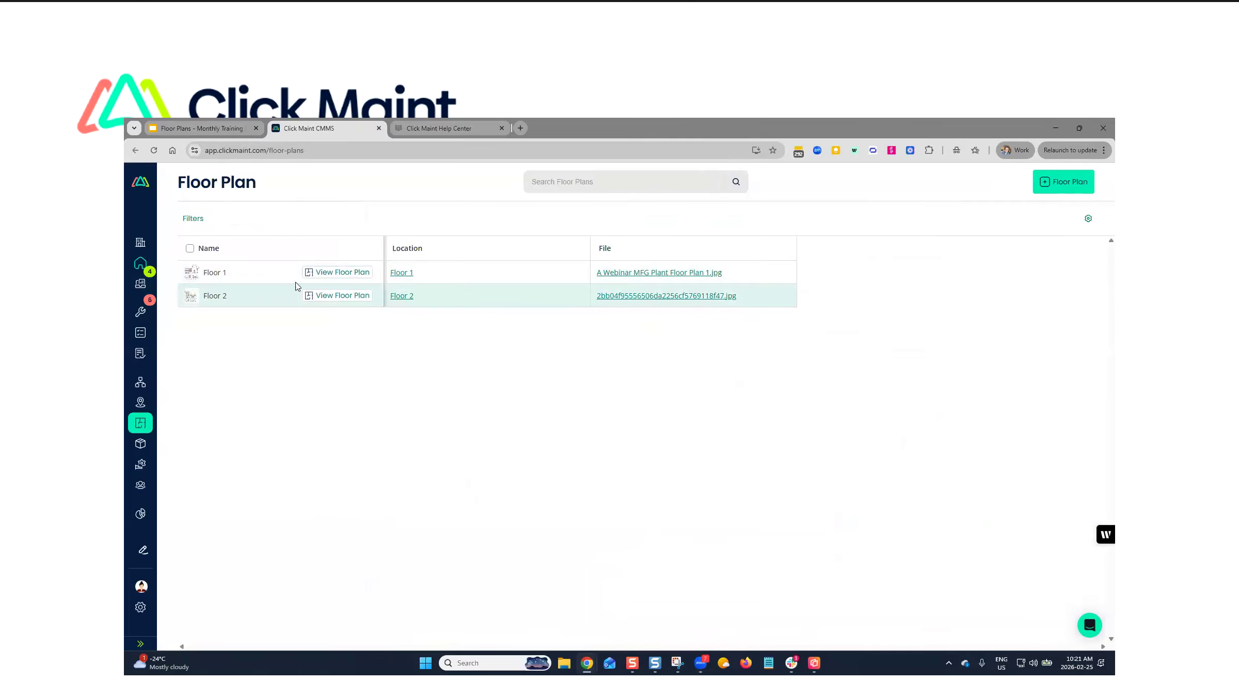
{"action": "left_click", "coordinate": [338, 273]}
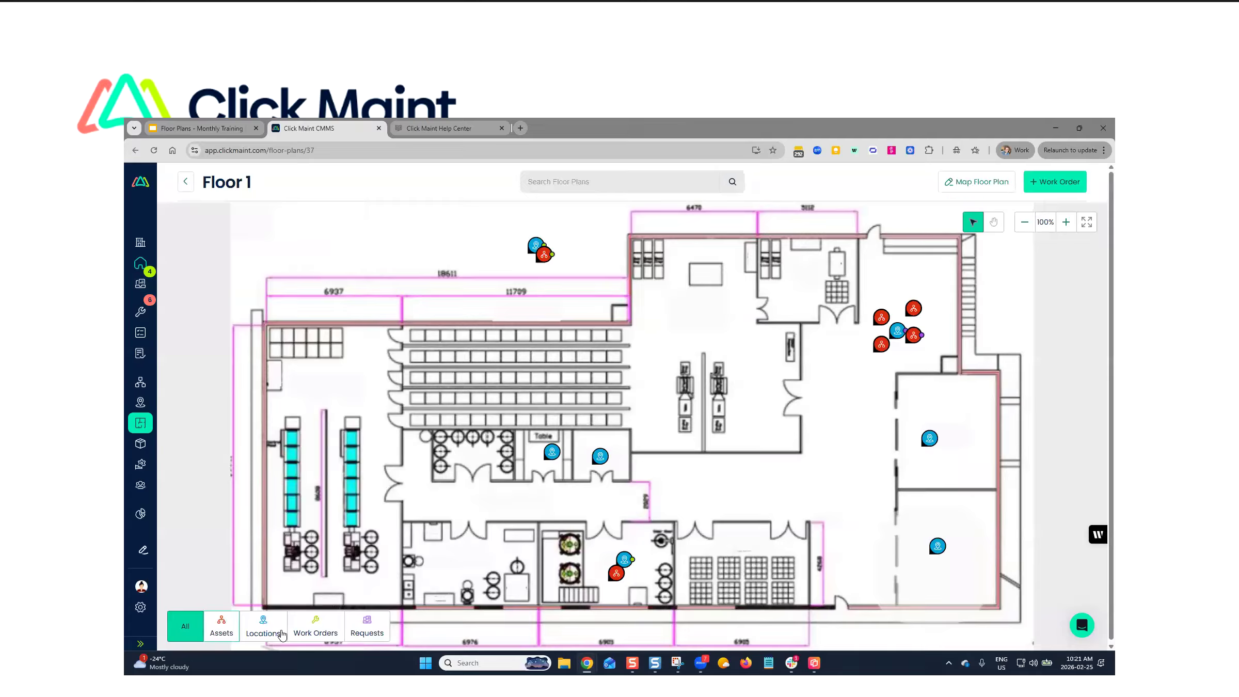
{"action": "left_click", "coordinate": [222, 631]}
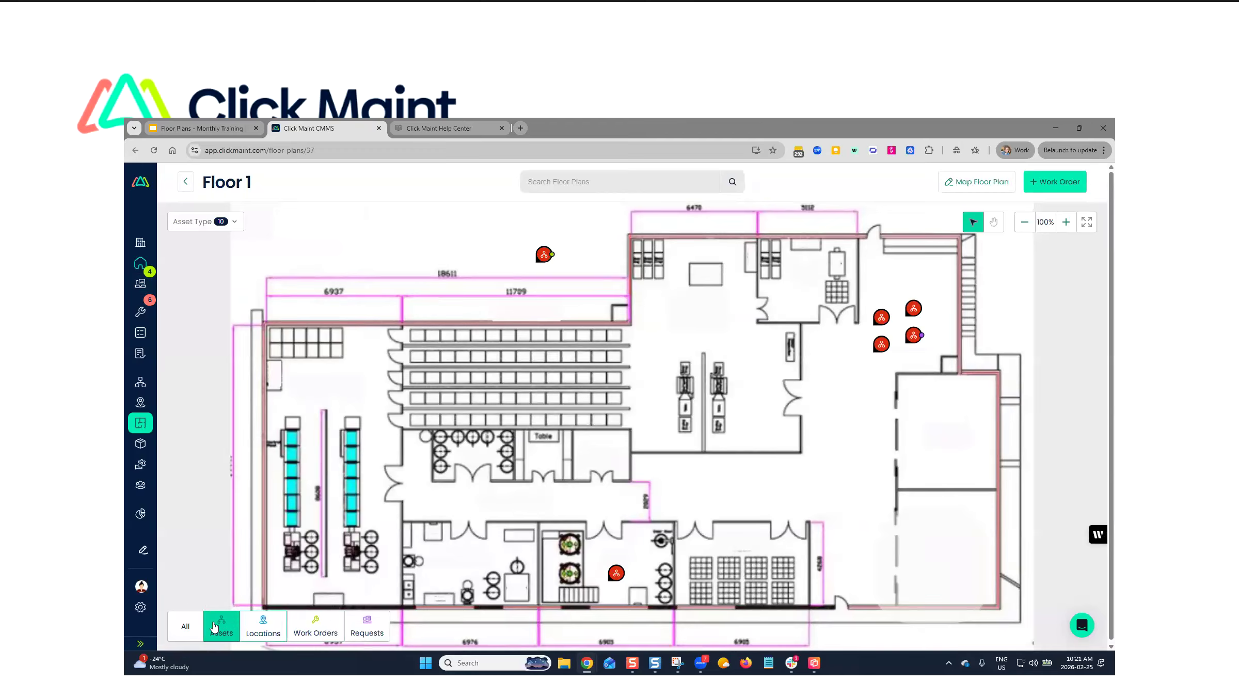
{"action": "left_click", "coordinate": [262, 628]}
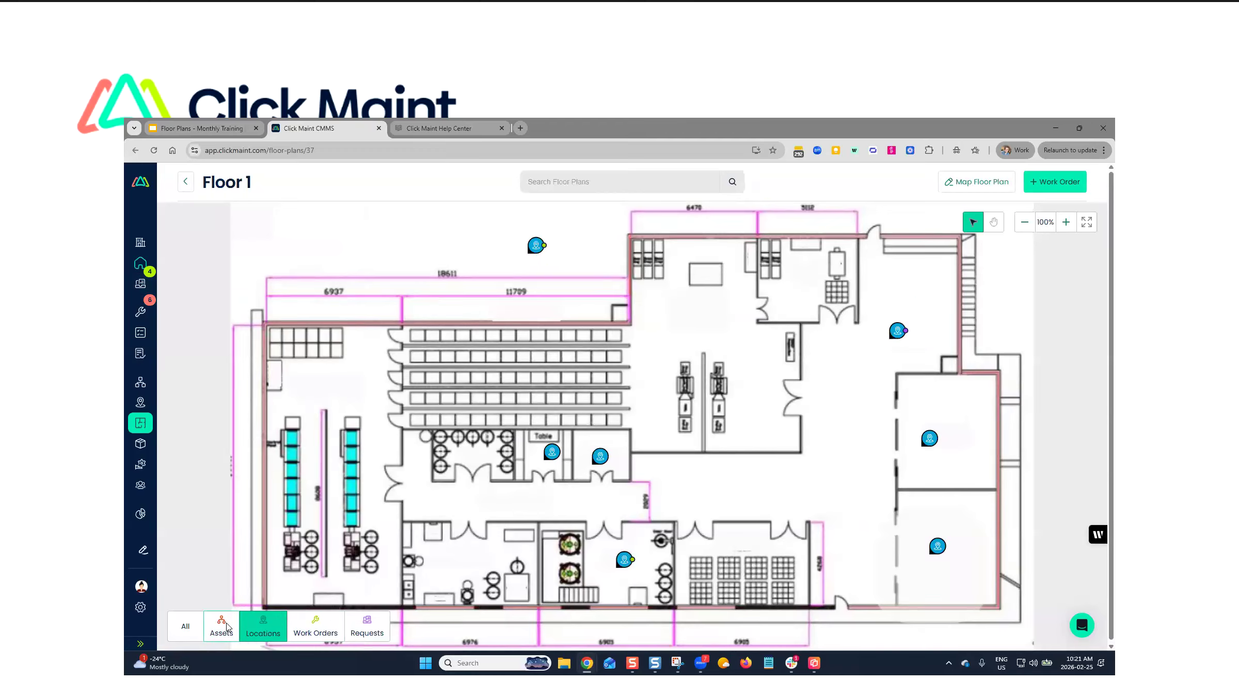
- Filter the plan to work orders only and view the work order pinned at the HVAC unit above the building
{"action": "left_click", "coordinate": [316, 626]}
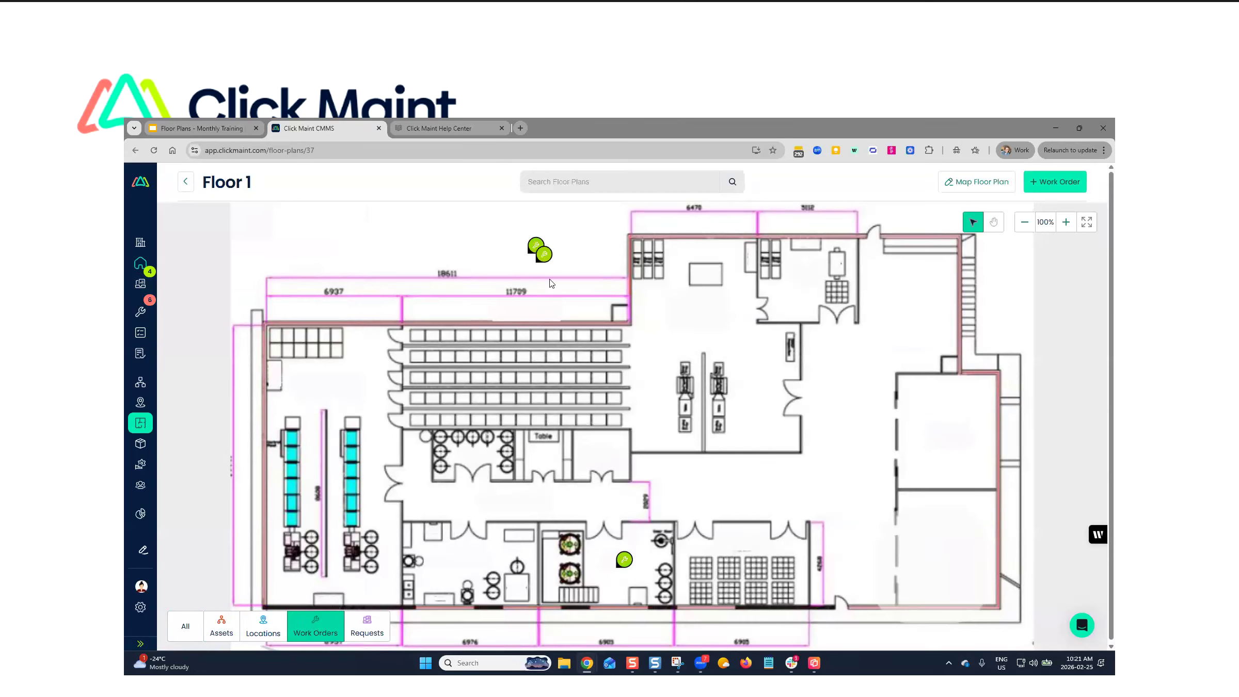
{"action": "left_click", "coordinate": [544, 254]}
{"action": "left_click", "coordinate": [771, 191]}
- Filter the plan to requests only, view the Conveyor rattling request, and restore the display of all pin types
{"action": "left_click", "coordinate": [369, 624]}
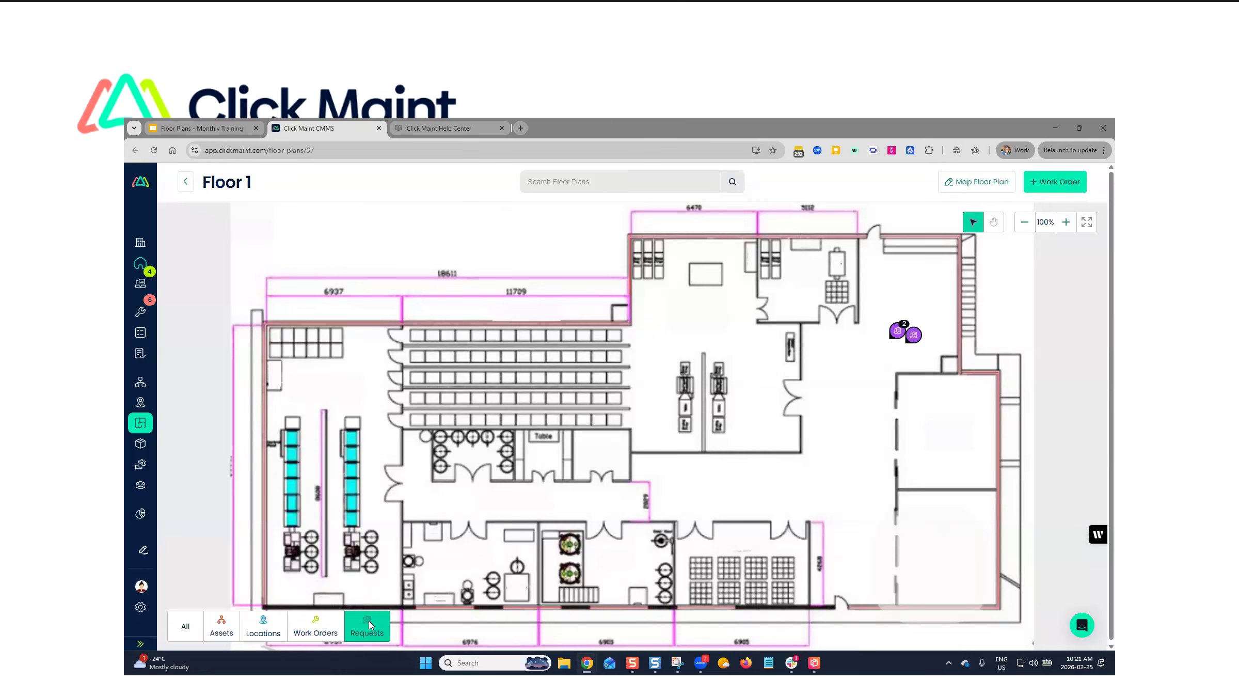
{"action": "left_click", "coordinate": [913, 335]}
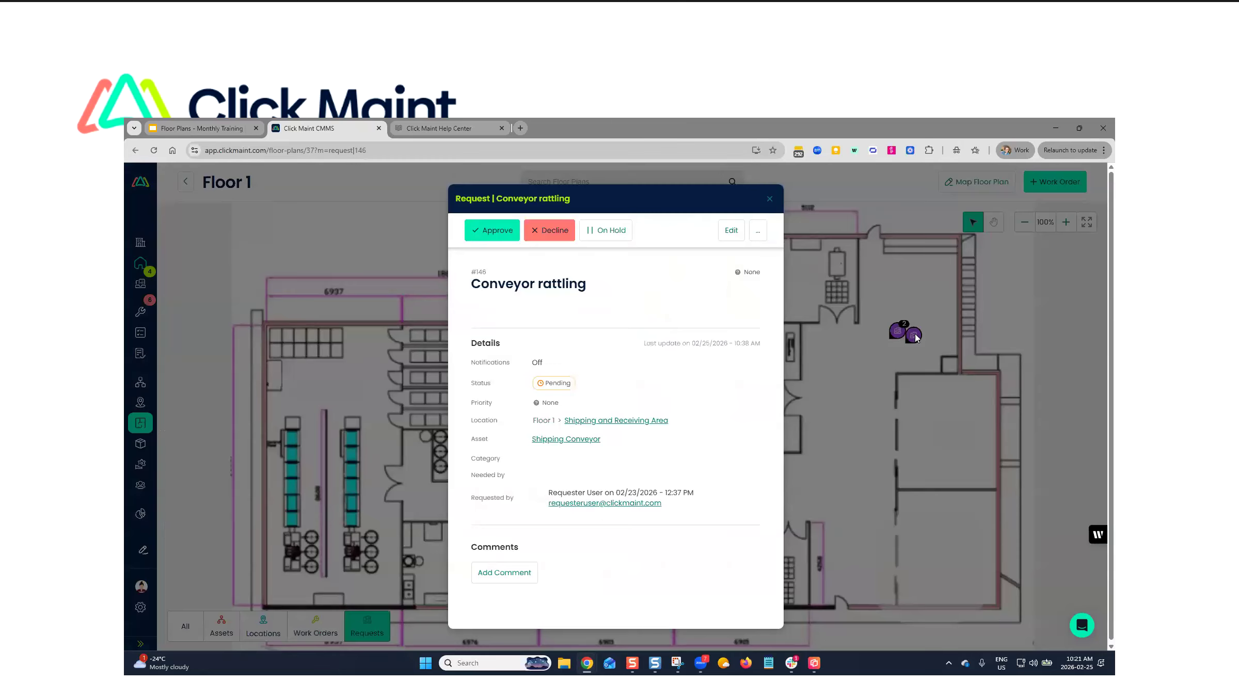
{"action": "left_click", "coordinate": [770, 198]}
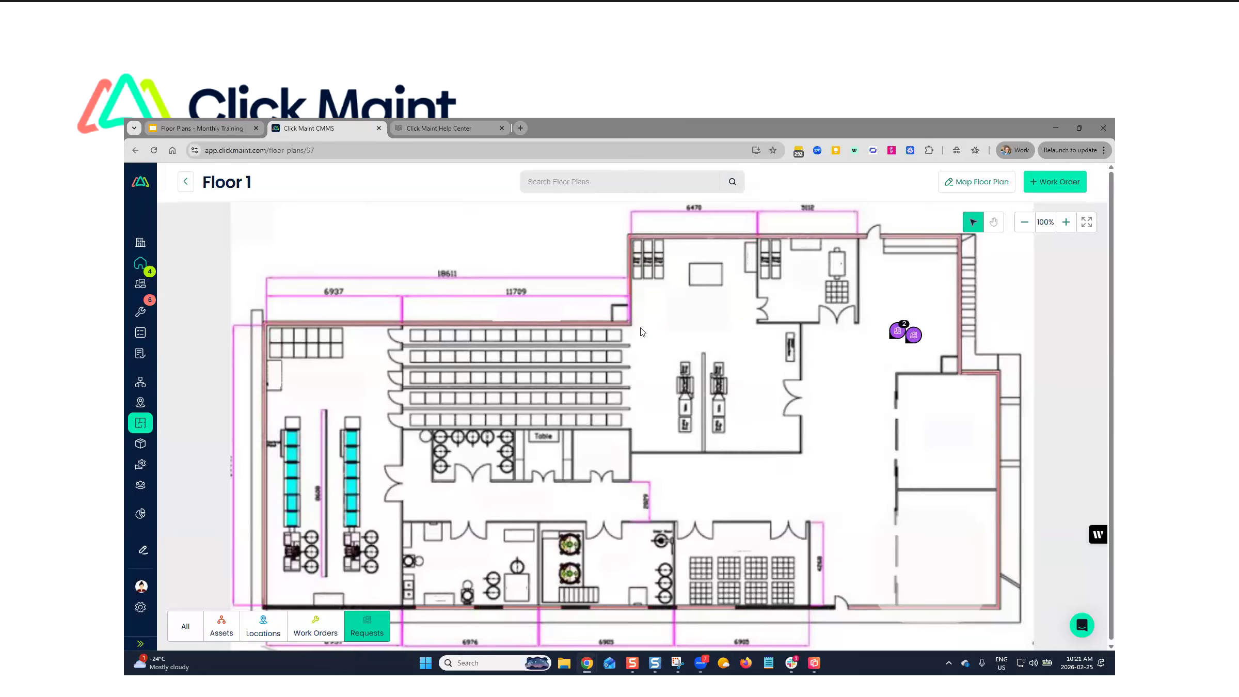
{"action": "left_click", "coordinate": [195, 625]}
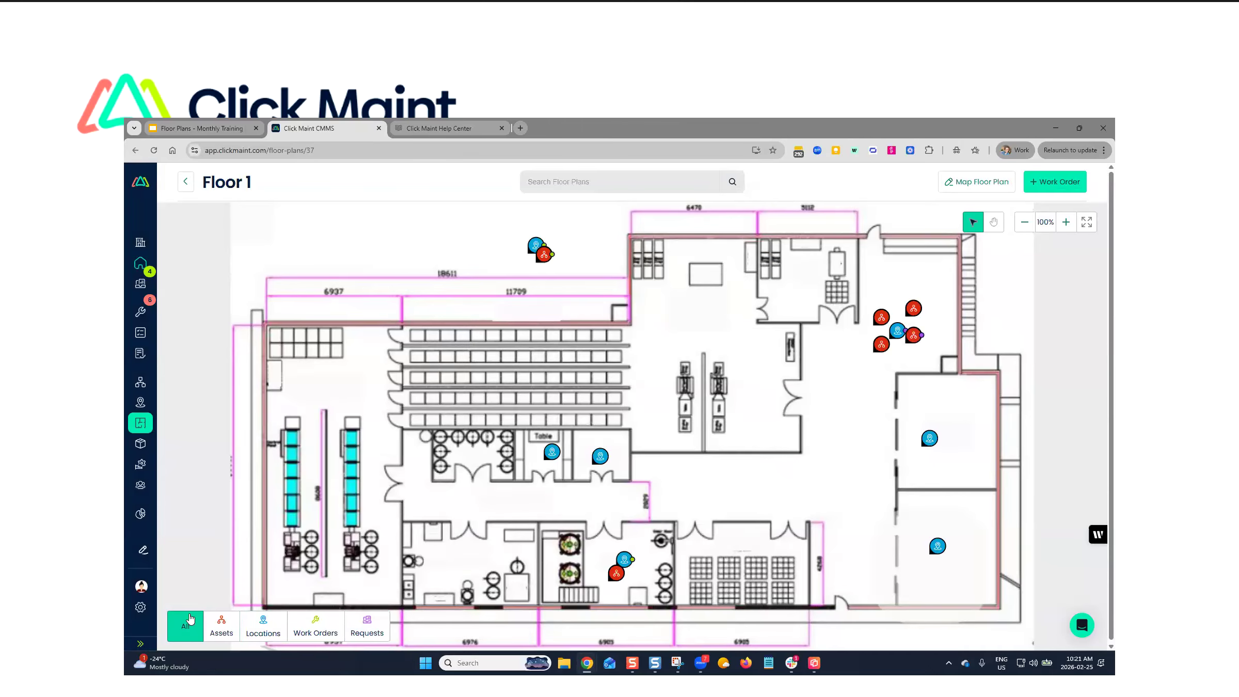
- View the work orders and requests of the HVAC asset pin and inspect its HVAC Inspection - Monthly work order
{"action": "left_click", "coordinate": [543, 257]}
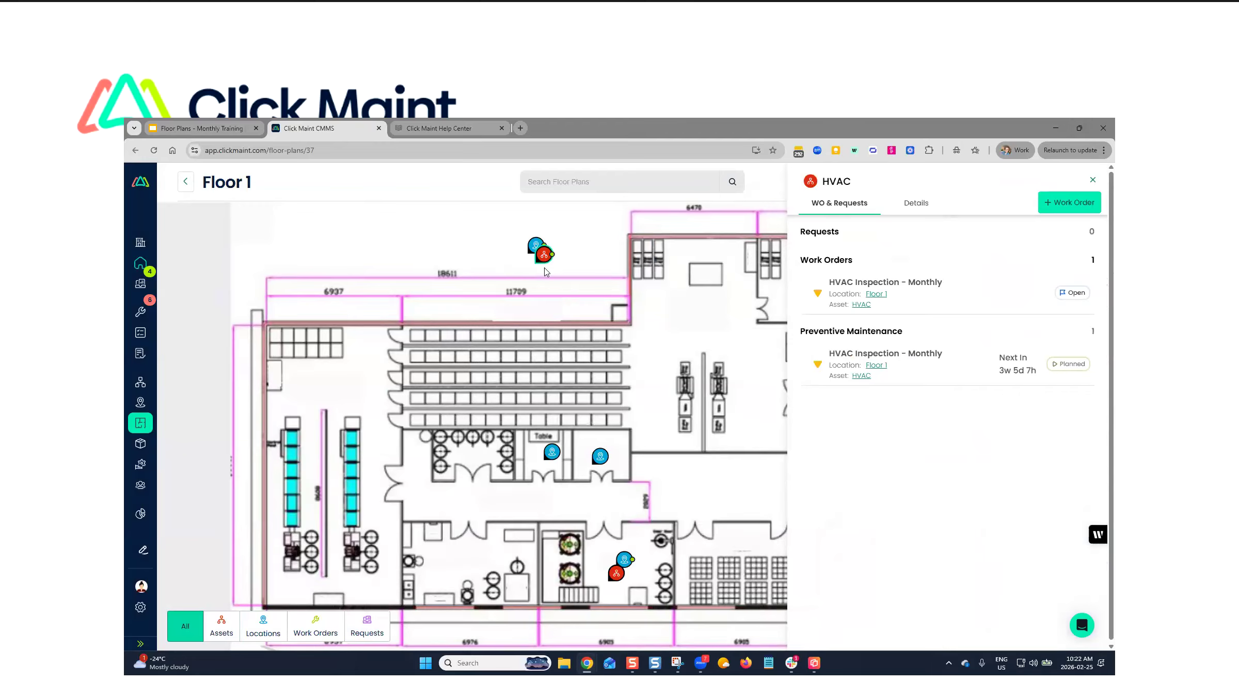
{"action": "mouse_move", "coordinate": [552, 258]}
{"action": "left_click", "coordinate": [898, 289]}
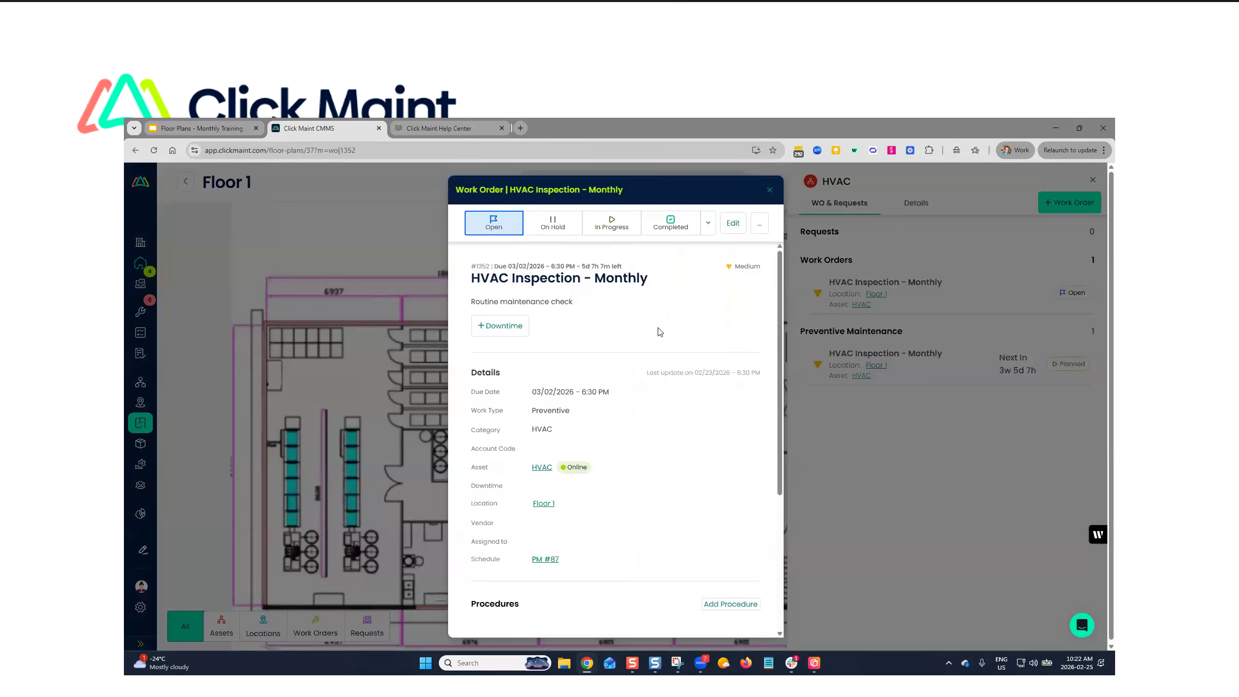
{"action": "left_click", "coordinate": [770, 190]}
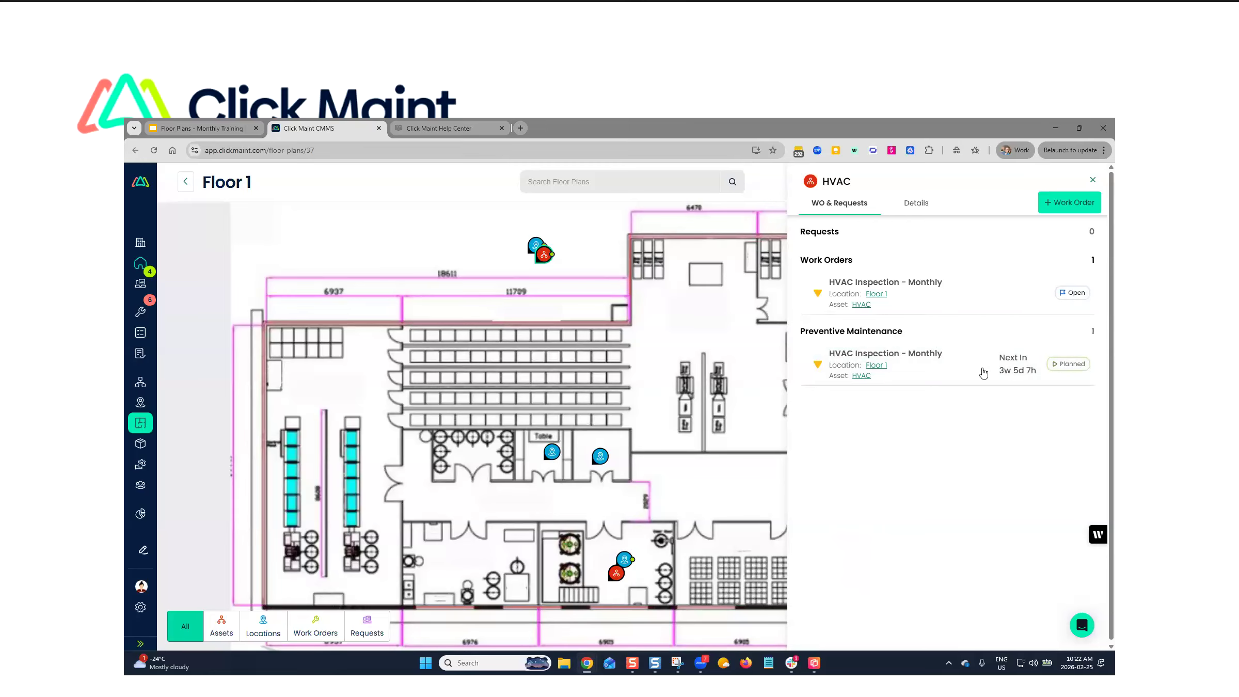
- Review the HVAC Inspection - Monthly preventive maintenance record and the HVAC asset's details
{"action": "left_click", "coordinate": [930, 361]}
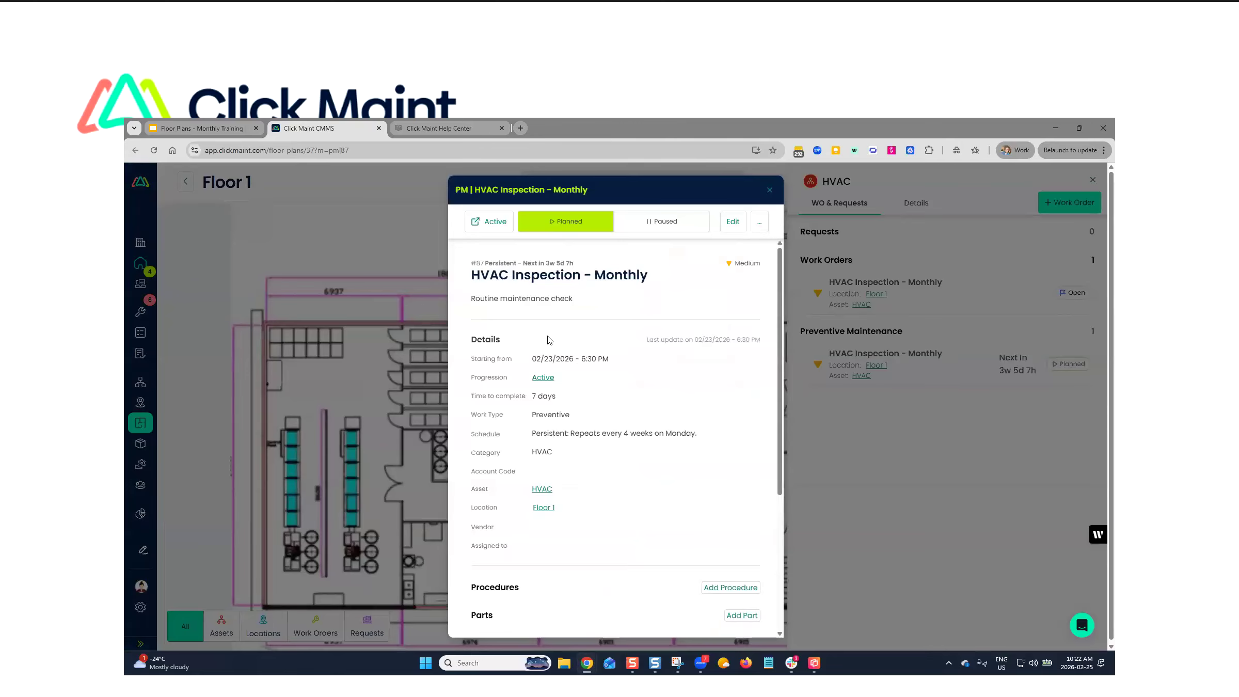
{"action": "scroll", "coordinate": [550, 345], "scroll_direction": "down", "scroll_amount": 3}
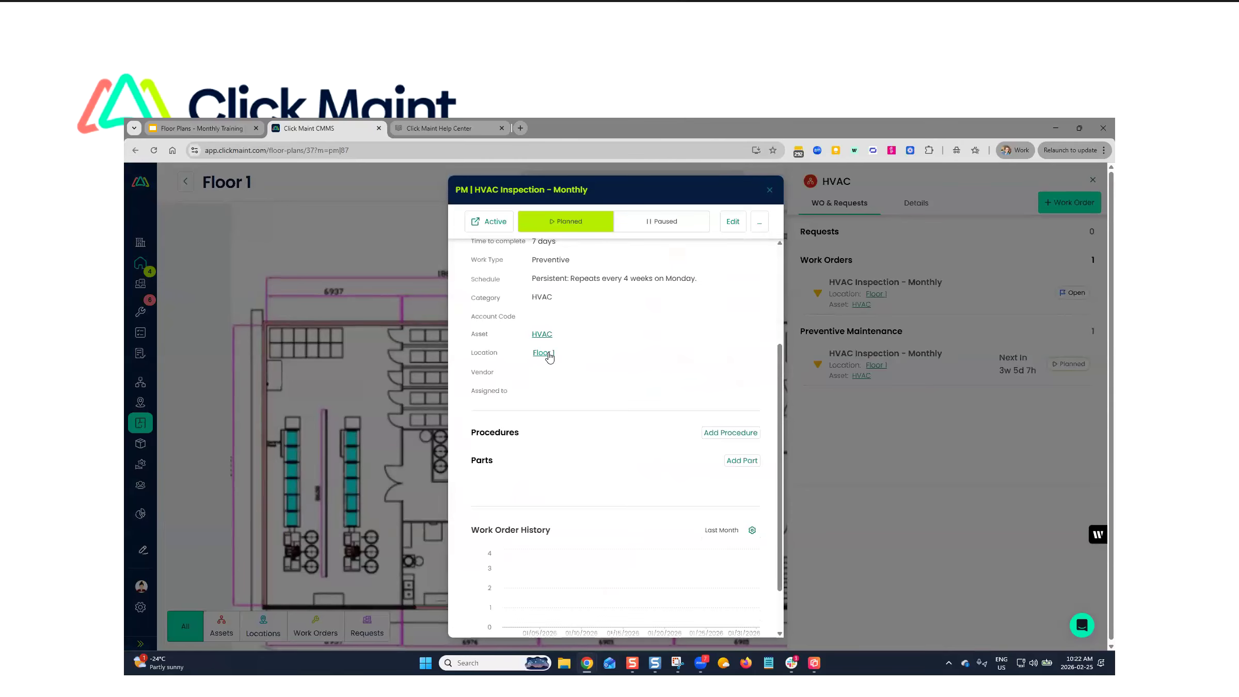
{"action": "scroll", "coordinate": [553, 361], "scroll_direction": "up", "scroll_amount": 4}
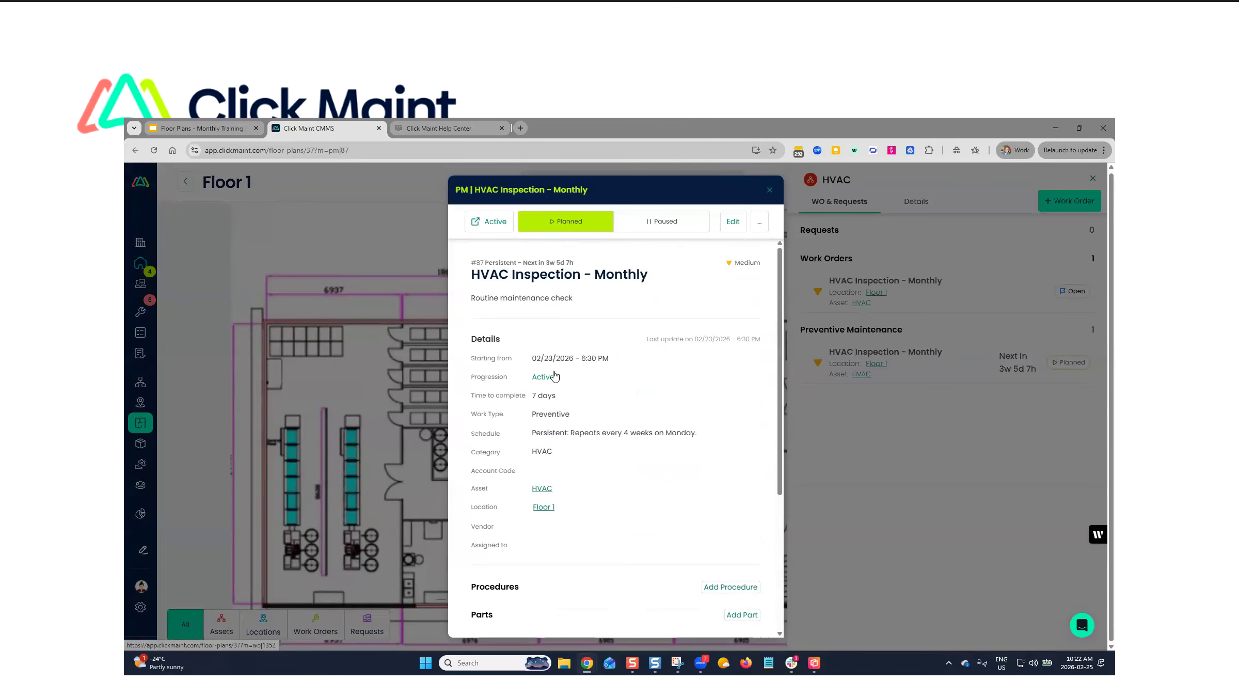
{"action": "left_click", "coordinate": [768, 192]}
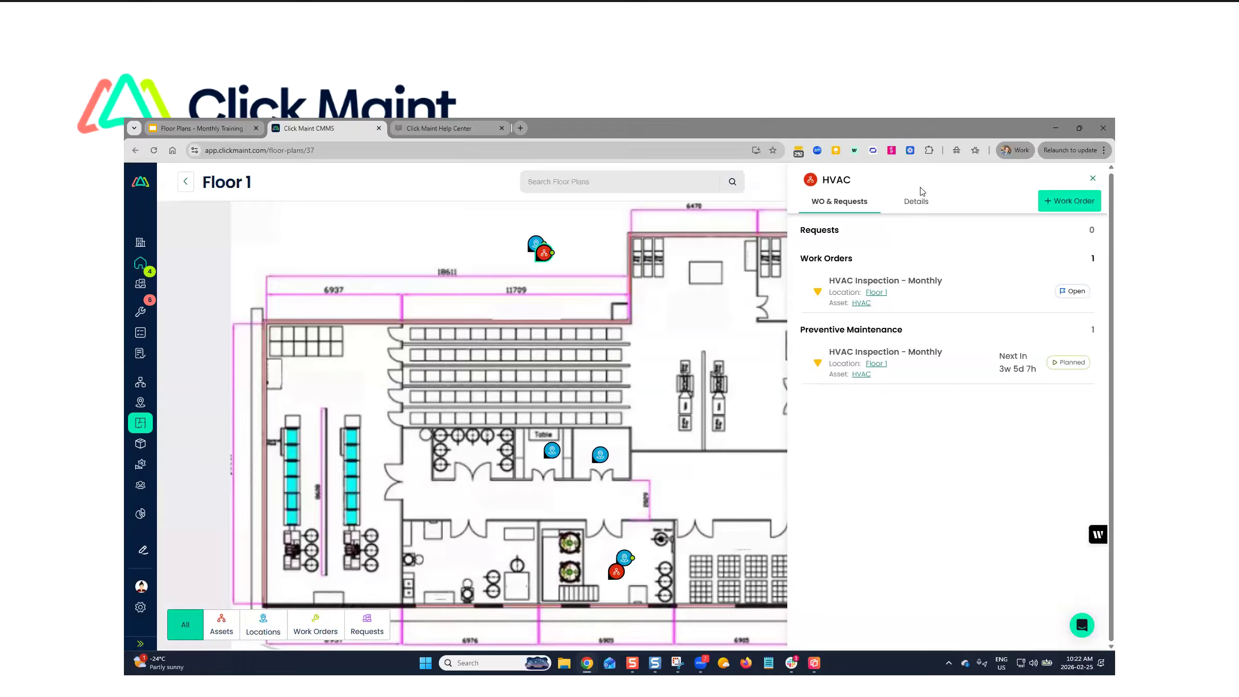
{"action": "left_click", "coordinate": [912, 208]}
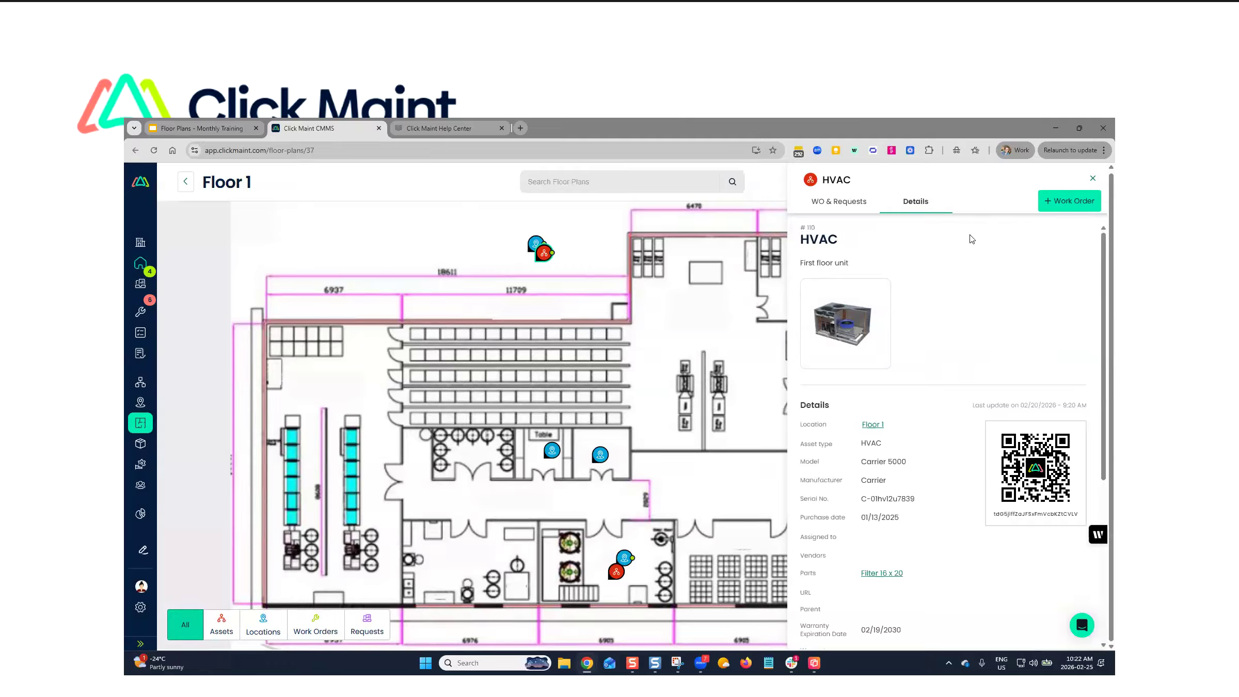
{"action": "left_click", "coordinate": [1093, 178]}
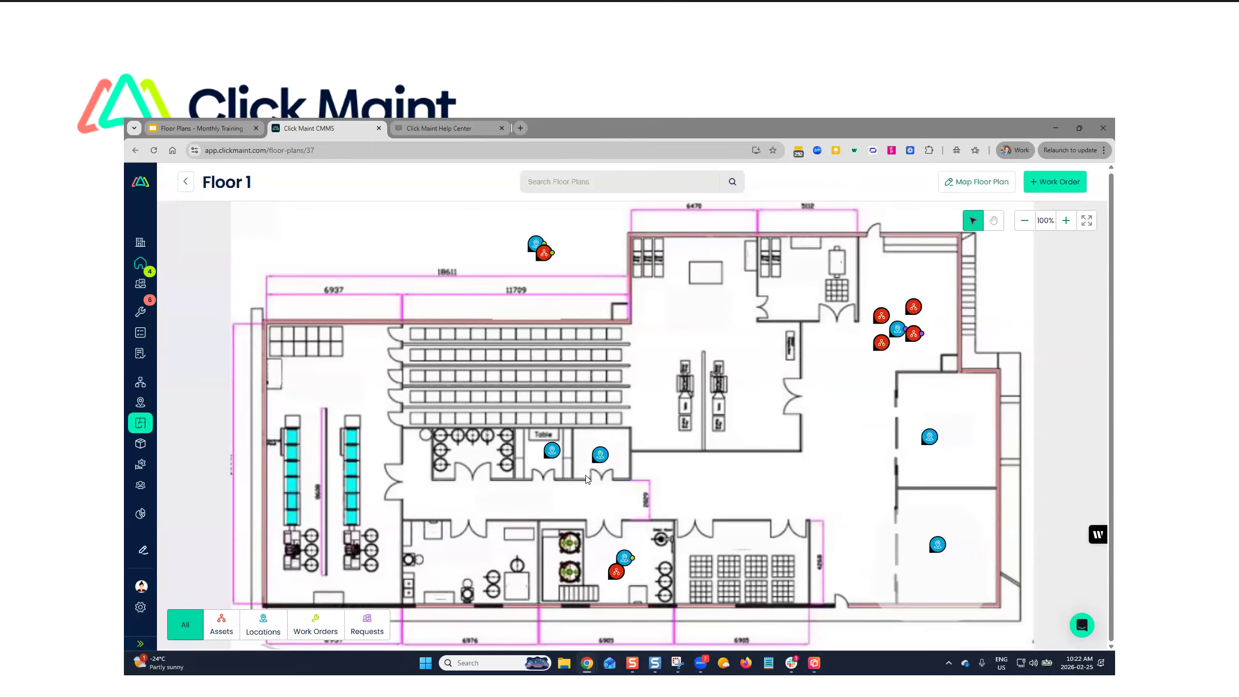
- Start a new work order titled Leak from the Women's Washroom pin and cancel it without saving
{"action": "left_click", "coordinate": [599, 454]}
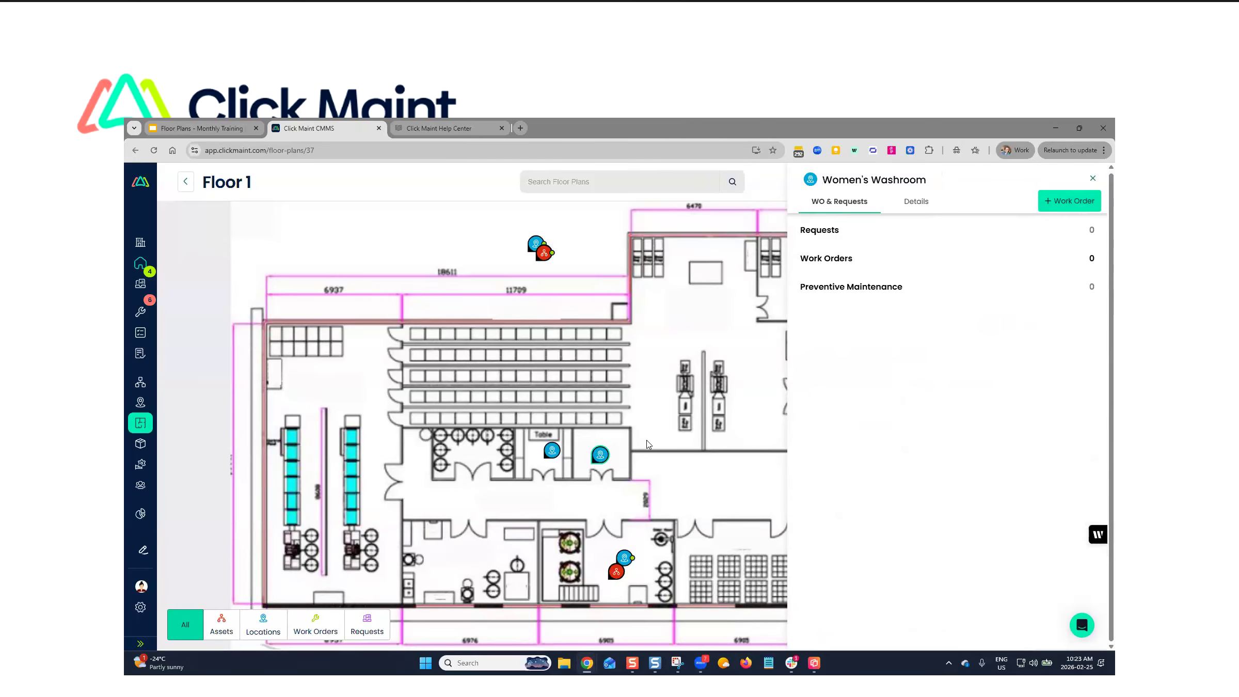
{"action": "left_click", "coordinate": [1071, 209]}
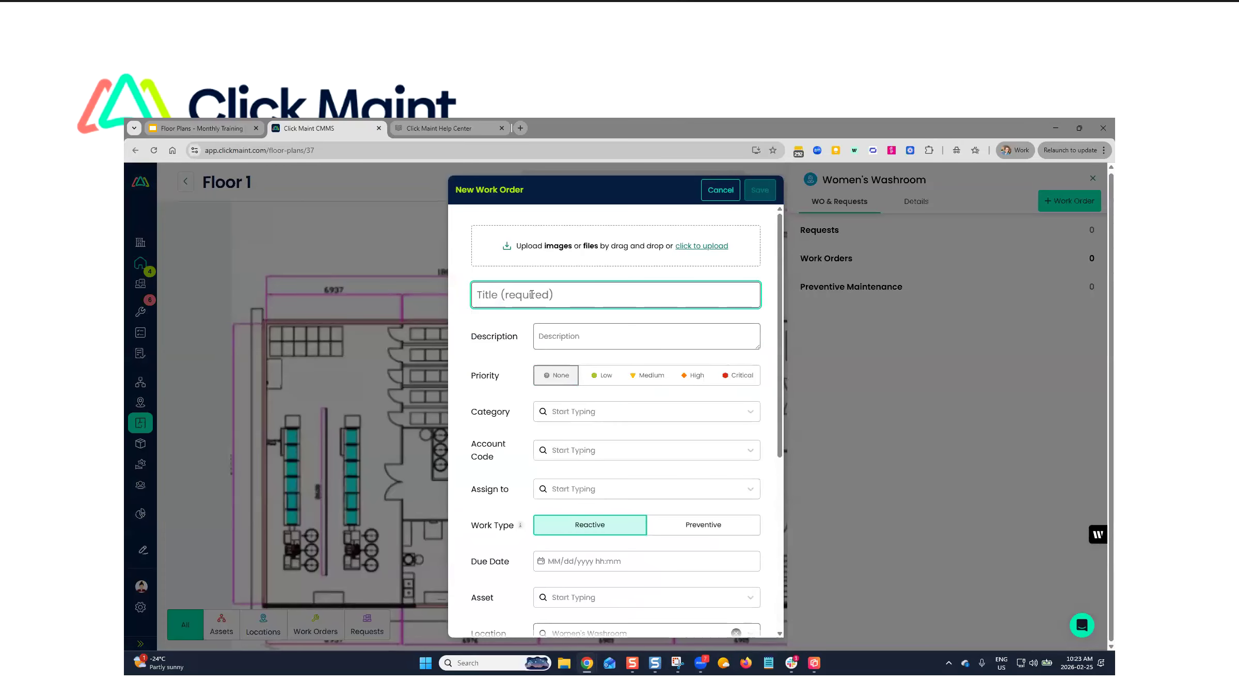
{"action": "type", "text": "Lea"}
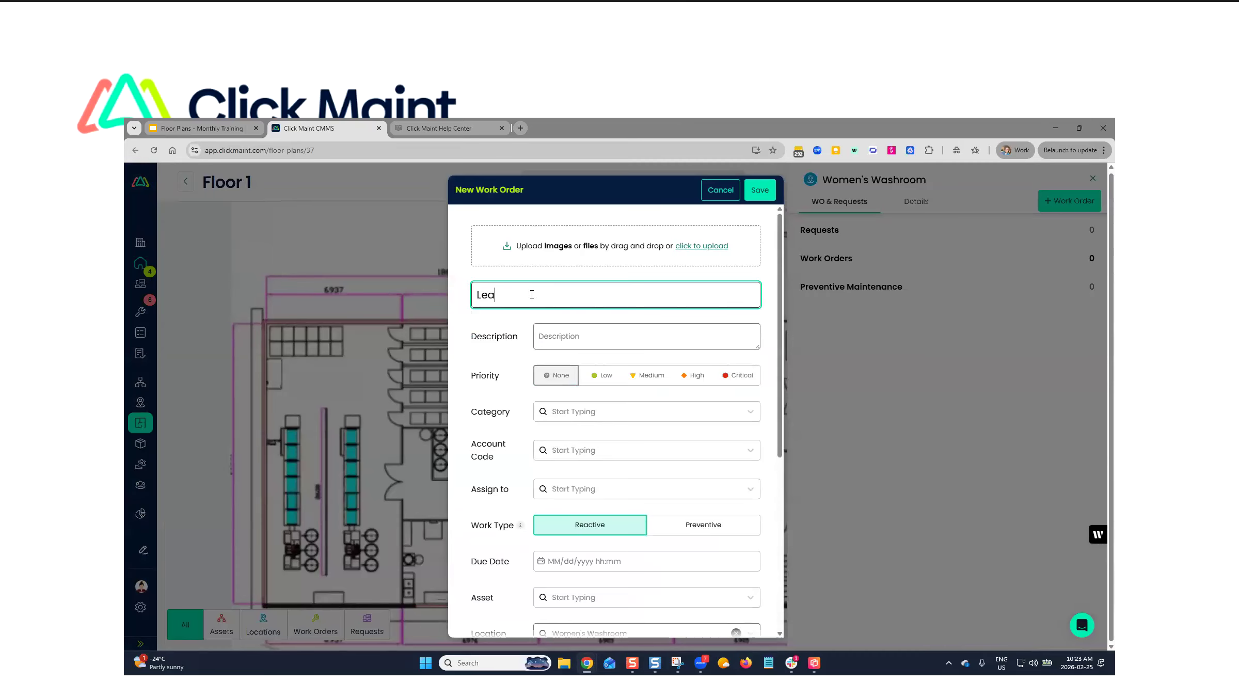
{"action": "type", "text": "k"}
{"action": "left_click", "coordinate": [723, 188]}
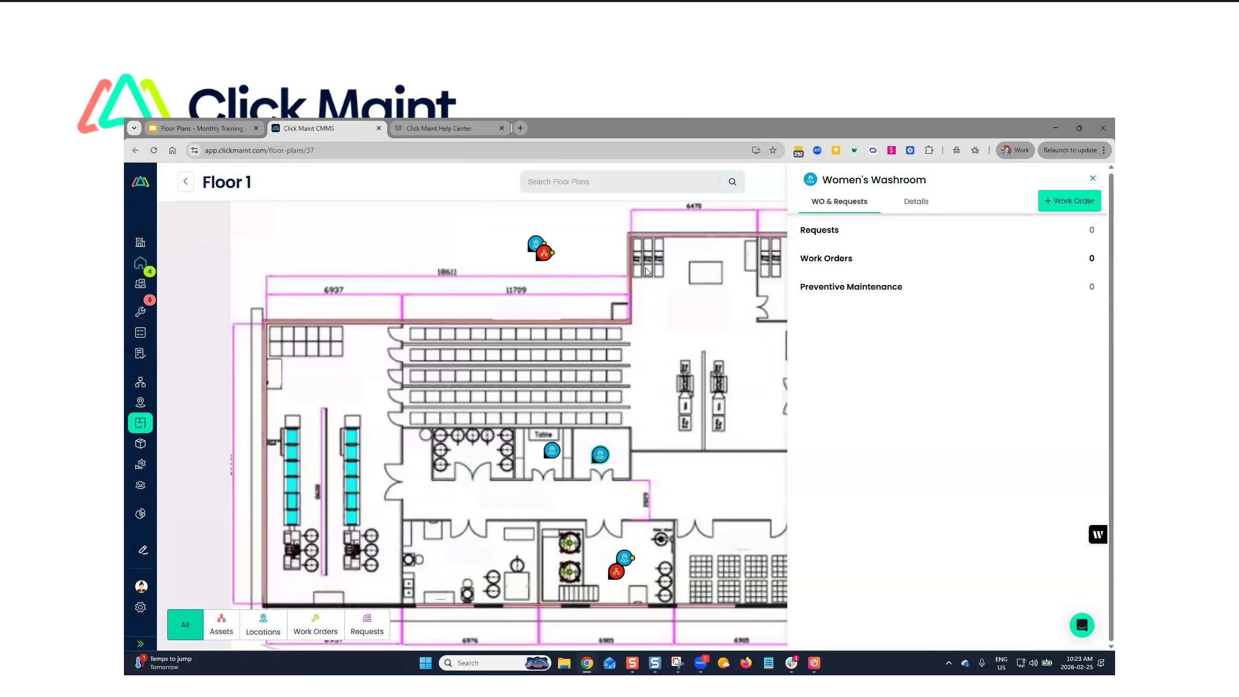
{"action": "left_click", "coordinate": [1093, 178]}
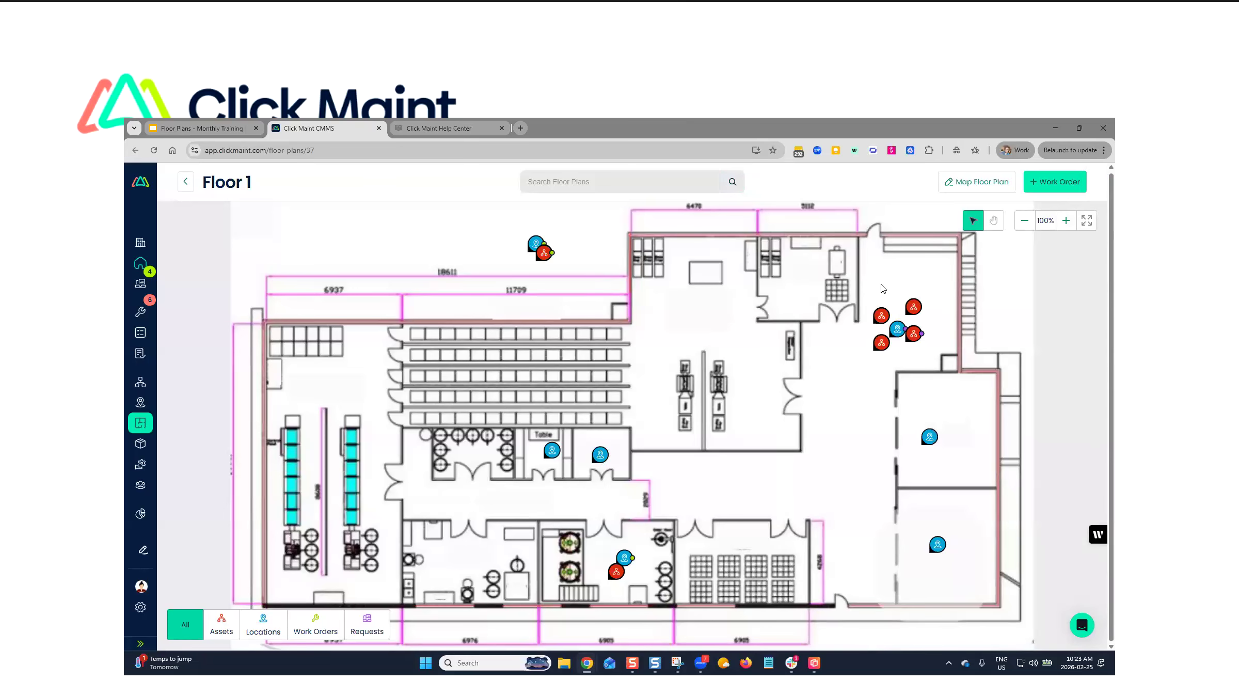
- Pan the Floor 1 plan, zoom it out to 60%, and zoom back in to 80%
{"action": "left_click", "coordinate": [994, 220]}
{"action": "left_click_drag", "start_coordinate": [646, 341], "coordinate": [480, 382]}
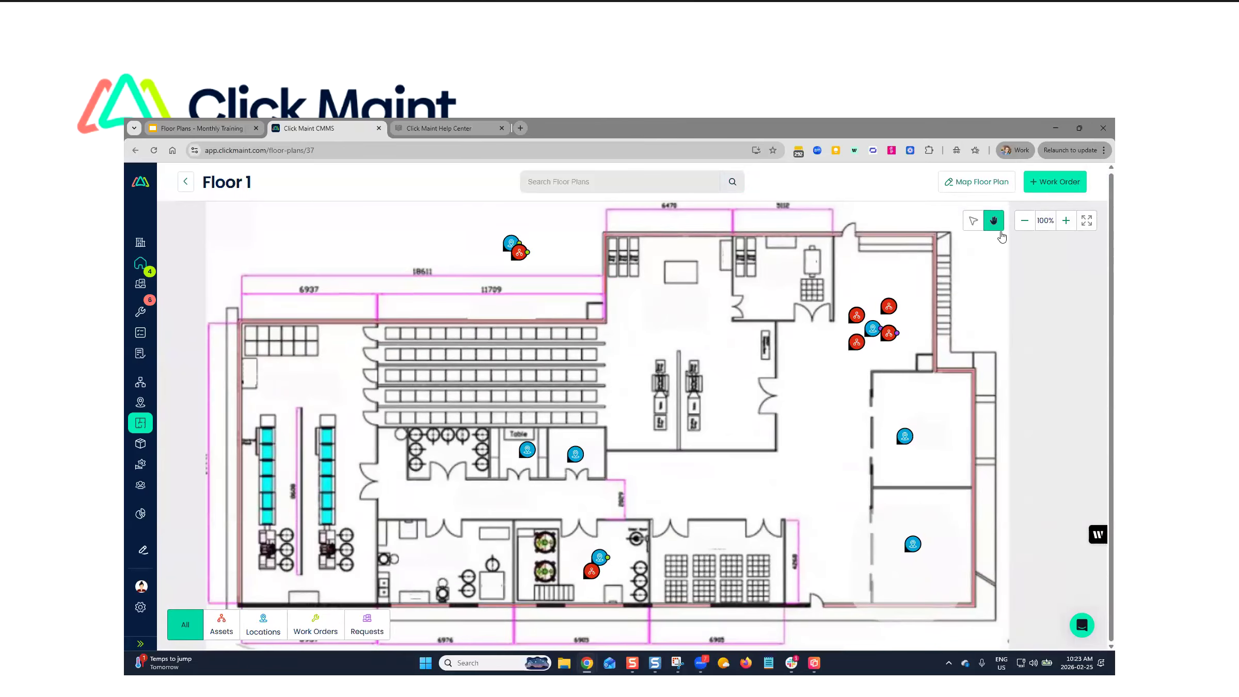
{"action": "left_click", "coordinate": [1025, 221]}
{"action": "left_click", "coordinate": [1026, 225]}
{"action": "left_click", "coordinate": [1026, 226]}
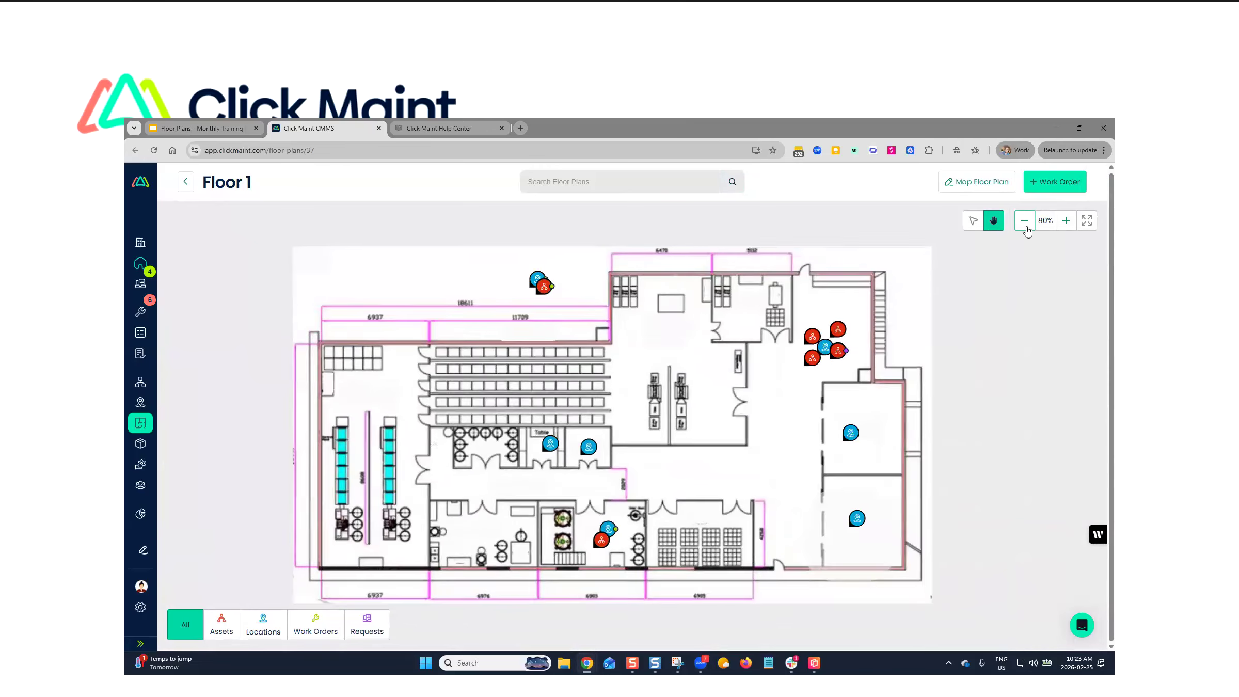
{"action": "left_click", "coordinate": [1026, 225]}
{"action": "left_click", "coordinate": [1027, 226]}
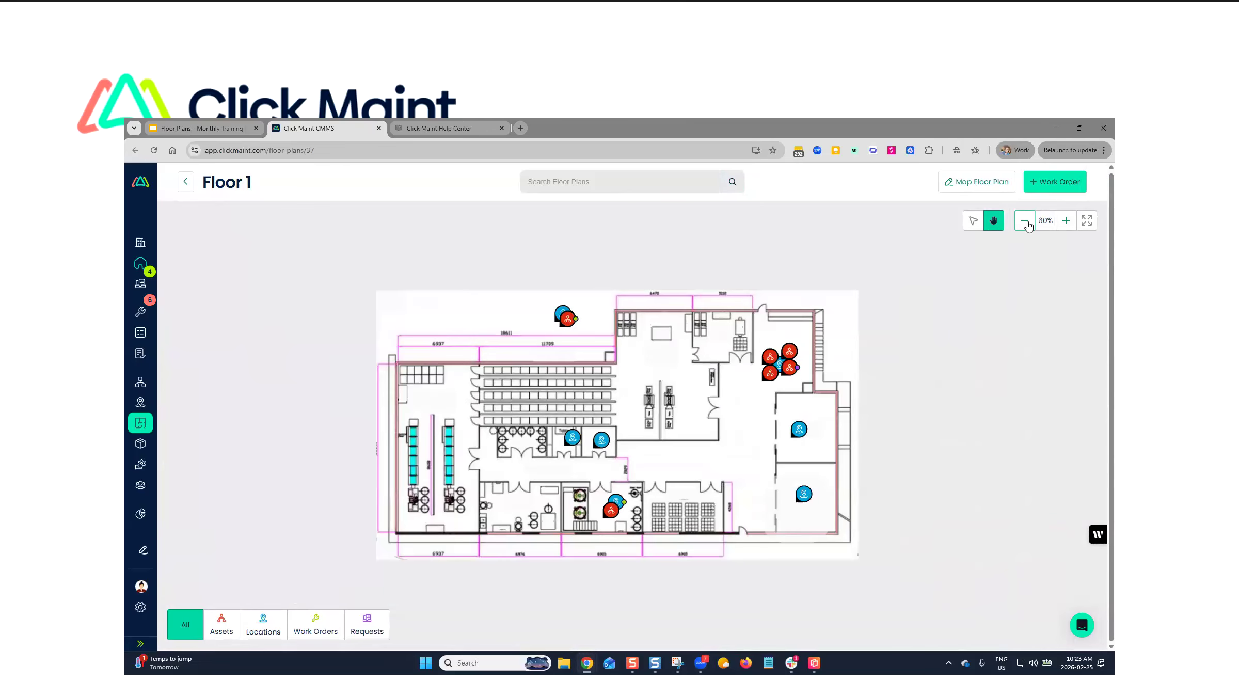
{"action": "left_click", "coordinate": [1066, 222]}
{"action": "left_click", "coordinate": [1066, 222]}
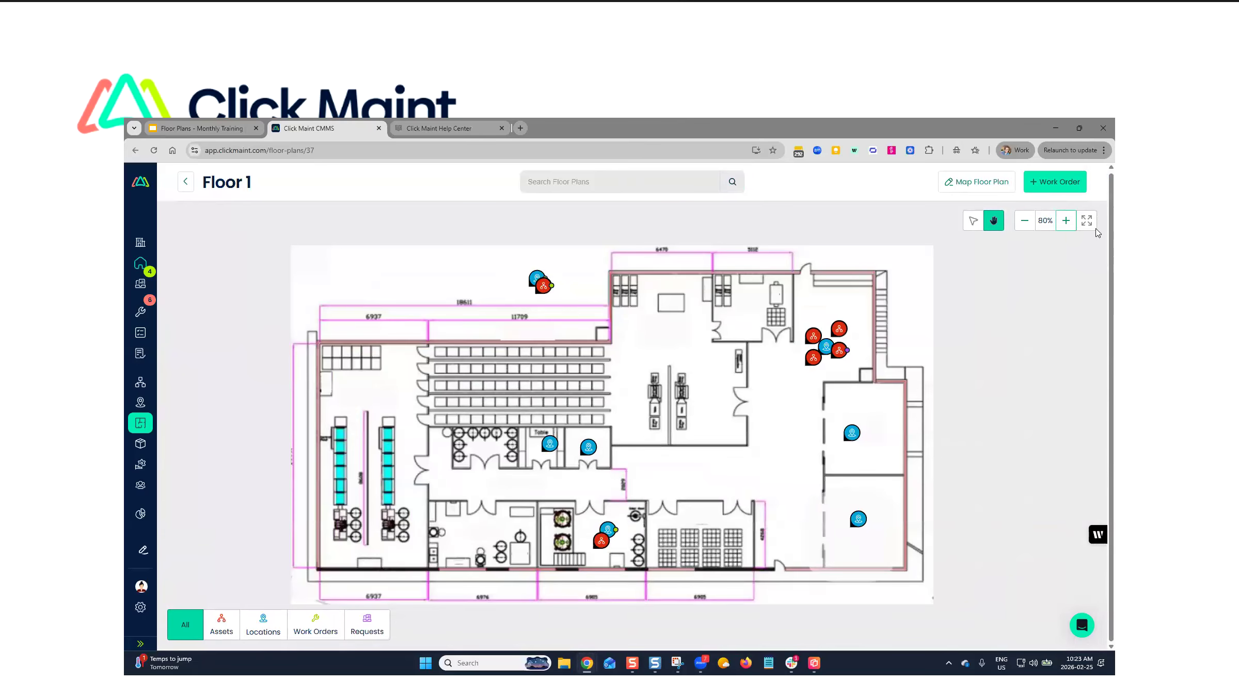
- Toggle the expanded plan view on and off and return the zoom to 100%
{"action": "left_click", "coordinate": [1088, 221]}
{"action": "left_click", "coordinate": [1088, 221]}
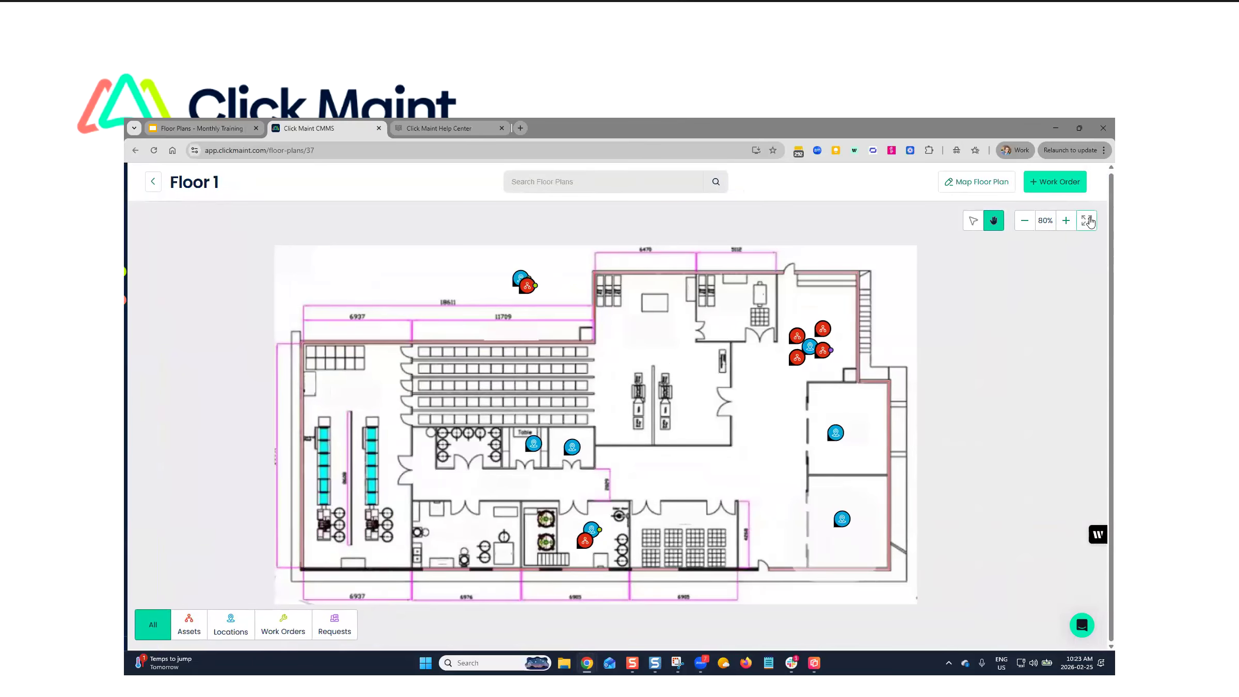
{"action": "left_click", "coordinate": [1065, 221]}
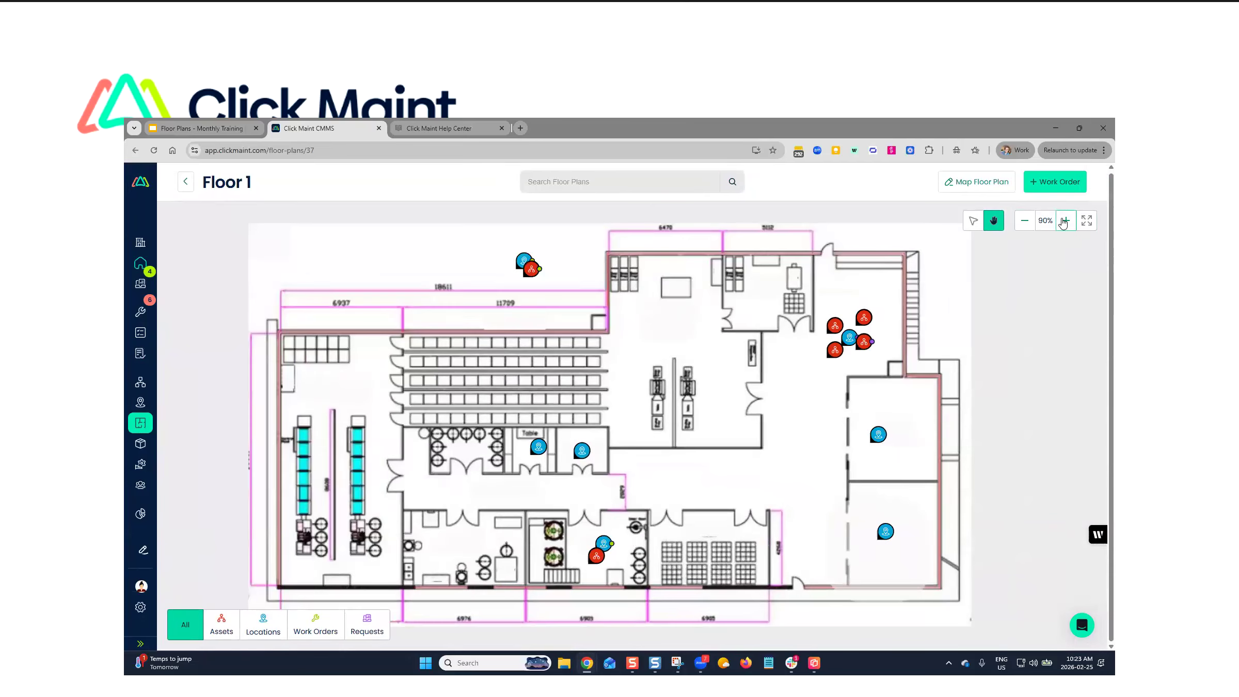
{"action": "left_click", "coordinate": [1065, 221]}
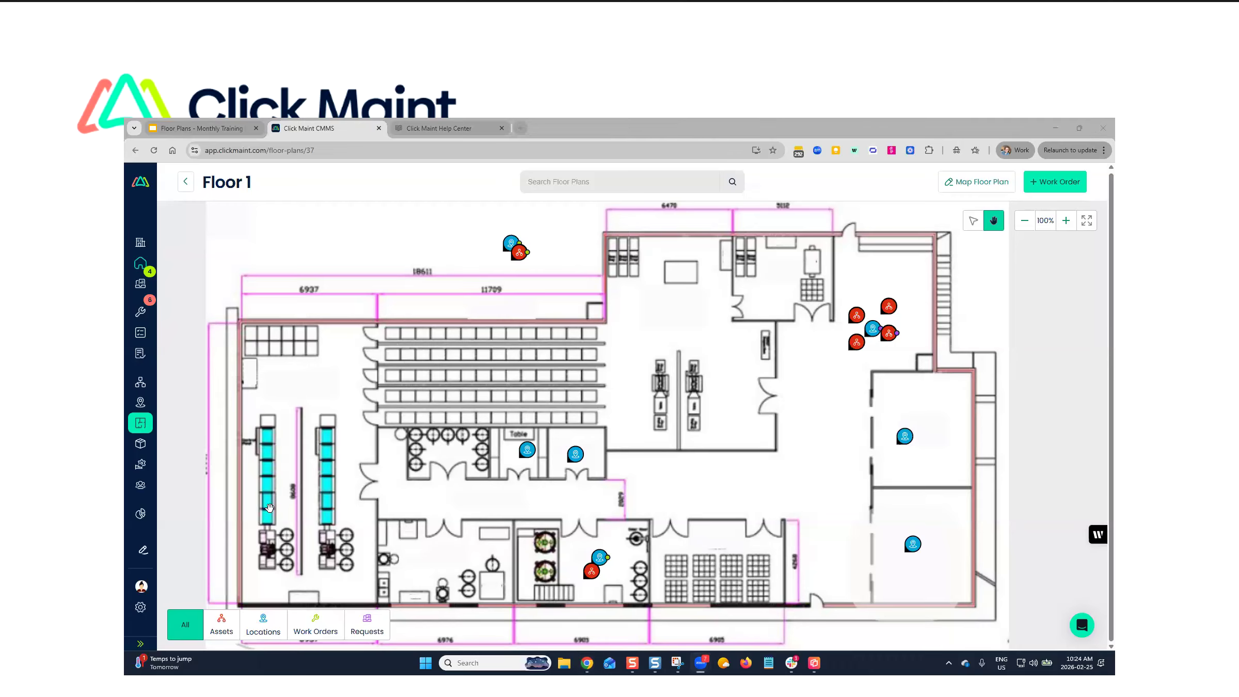
- Start a new location in the Locations list and name it Meetingroom
{"action": "left_click", "coordinate": [140, 644]}
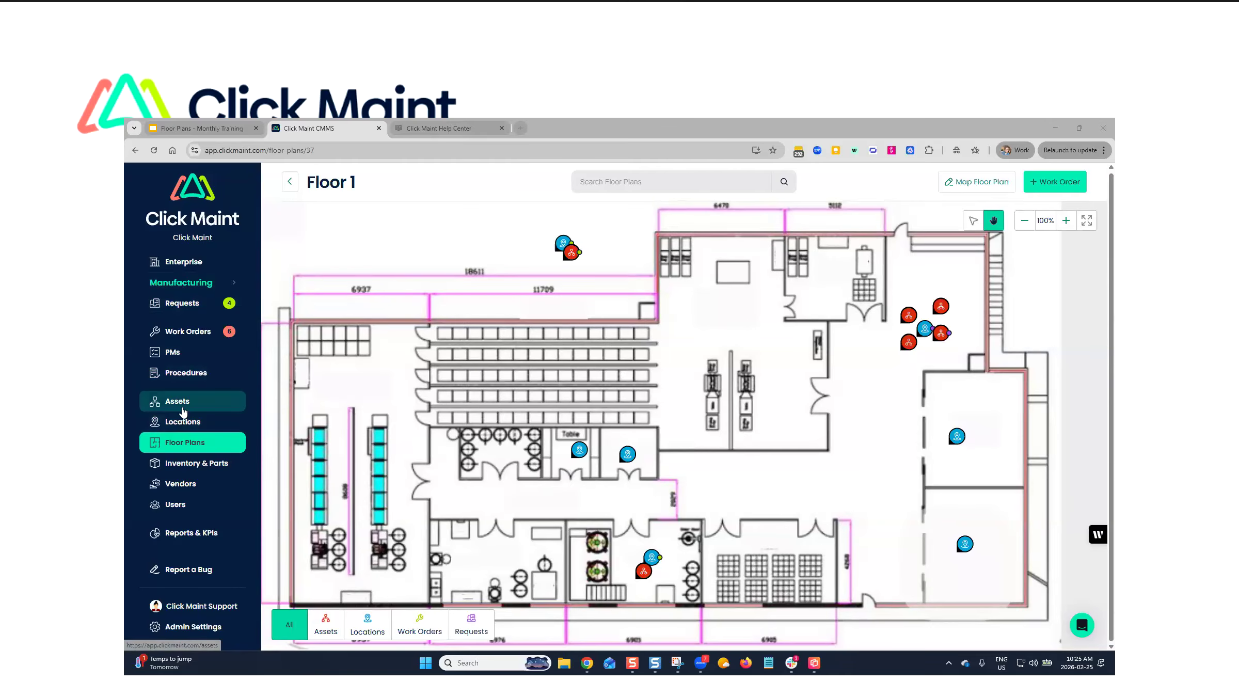
{"action": "left_click", "coordinate": [202, 428]}
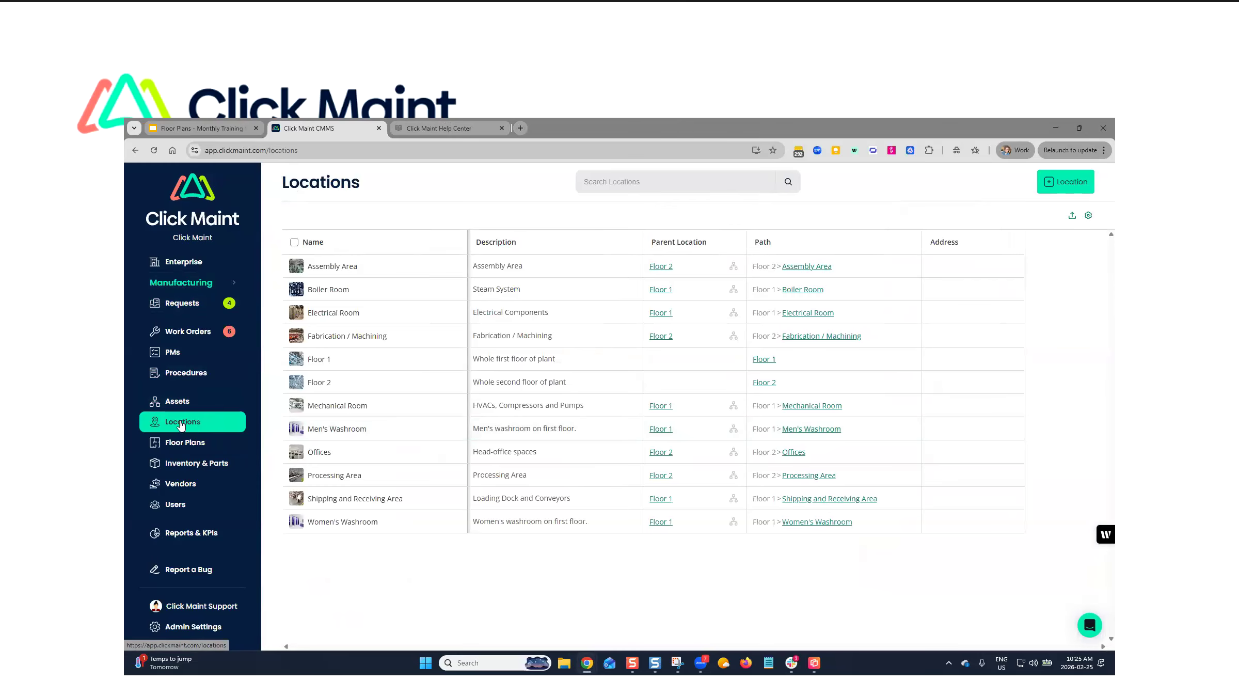
{"action": "left_click", "coordinate": [1043, 187]}
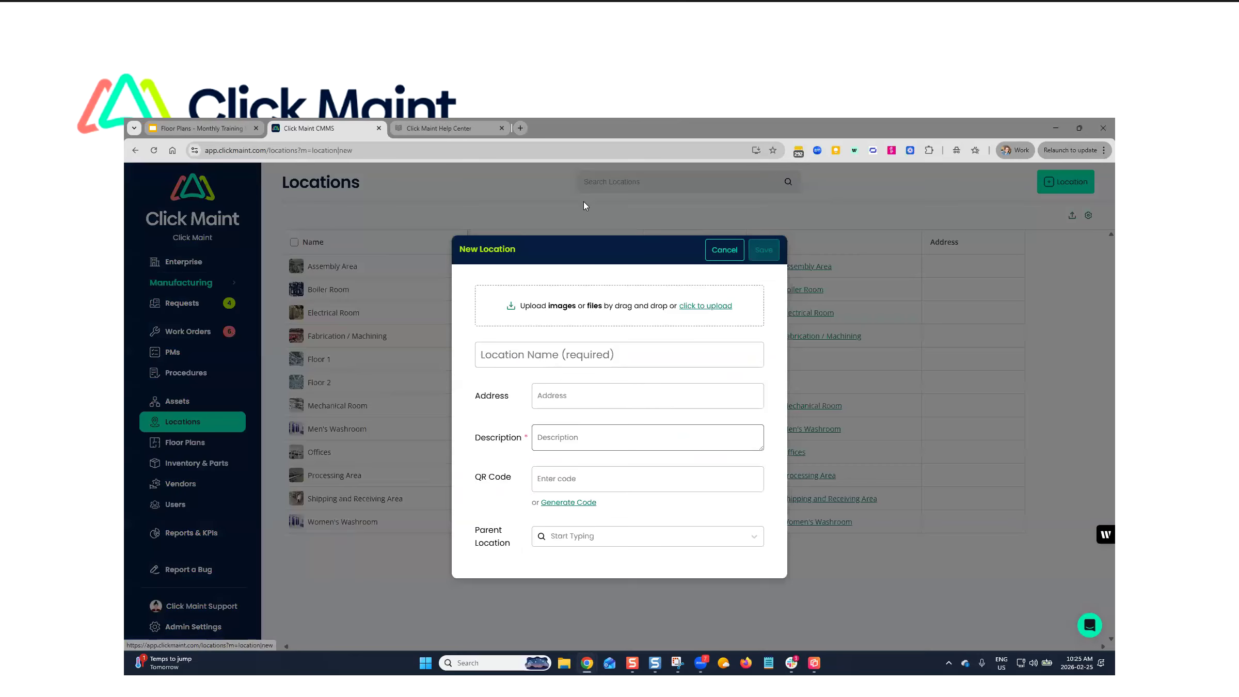
{"action": "left_click", "coordinate": [512, 361]}
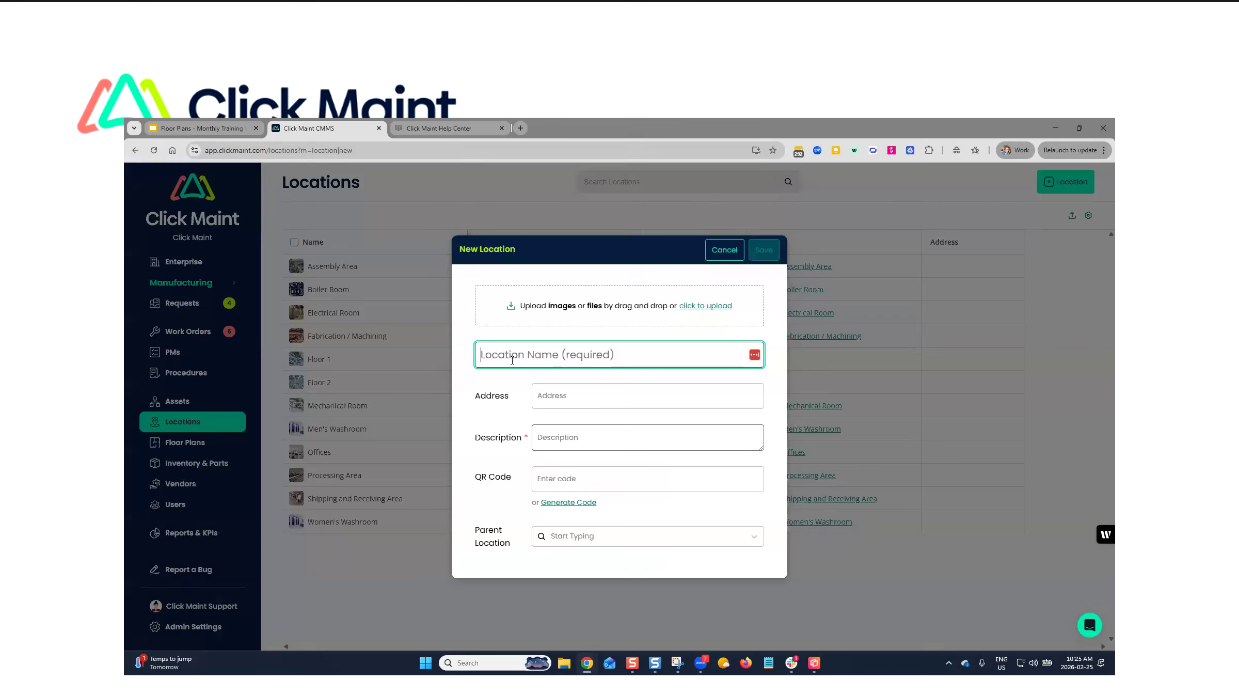
{"action": "type", "text": "K"}
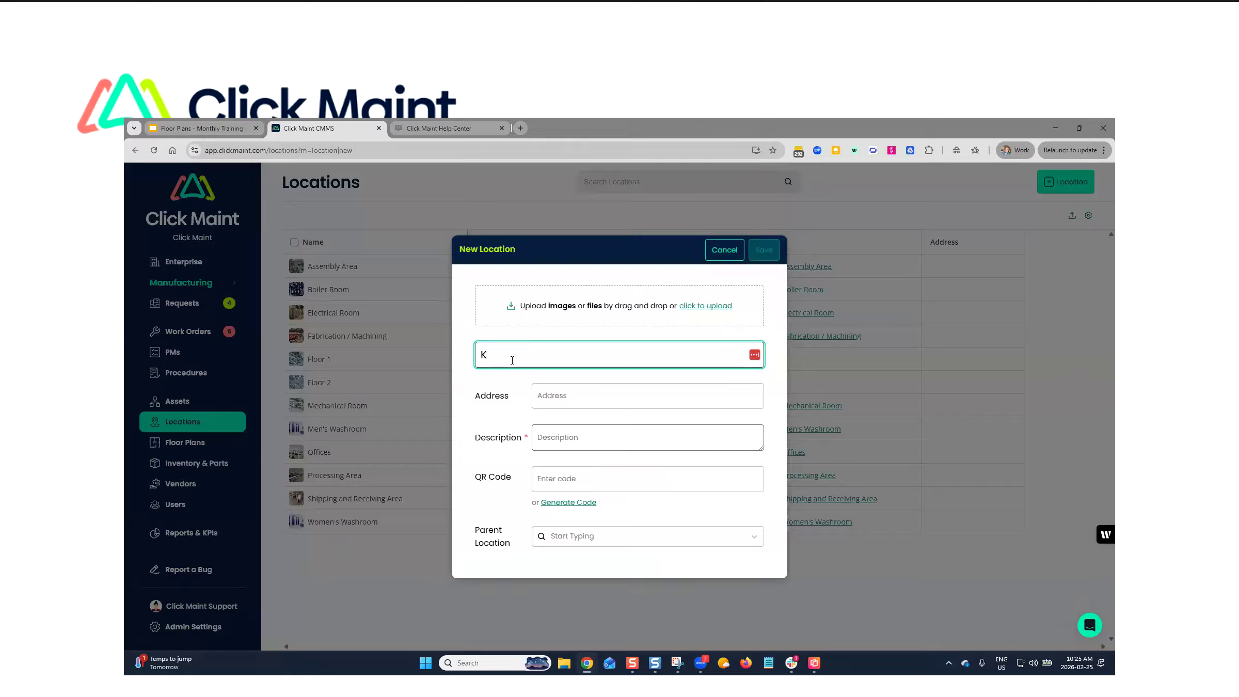
{"action": "key", "text": "BackSpace"}
{"action": "type", "text": "Meetingroom"}
- Set the new location's parent to Floor 1, describe it as "Meeting space", and save it
{"action": "left_click", "coordinate": [562, 540]}
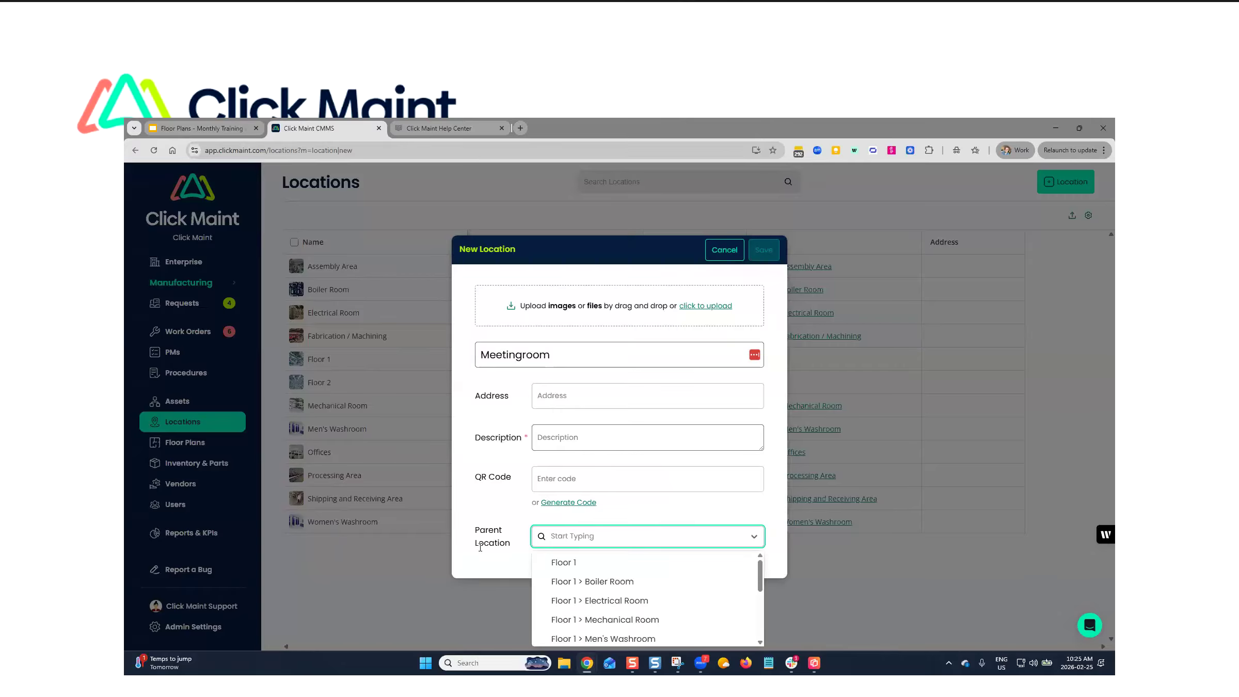
{"action": "left_click", "coordinate": [576, 567]}
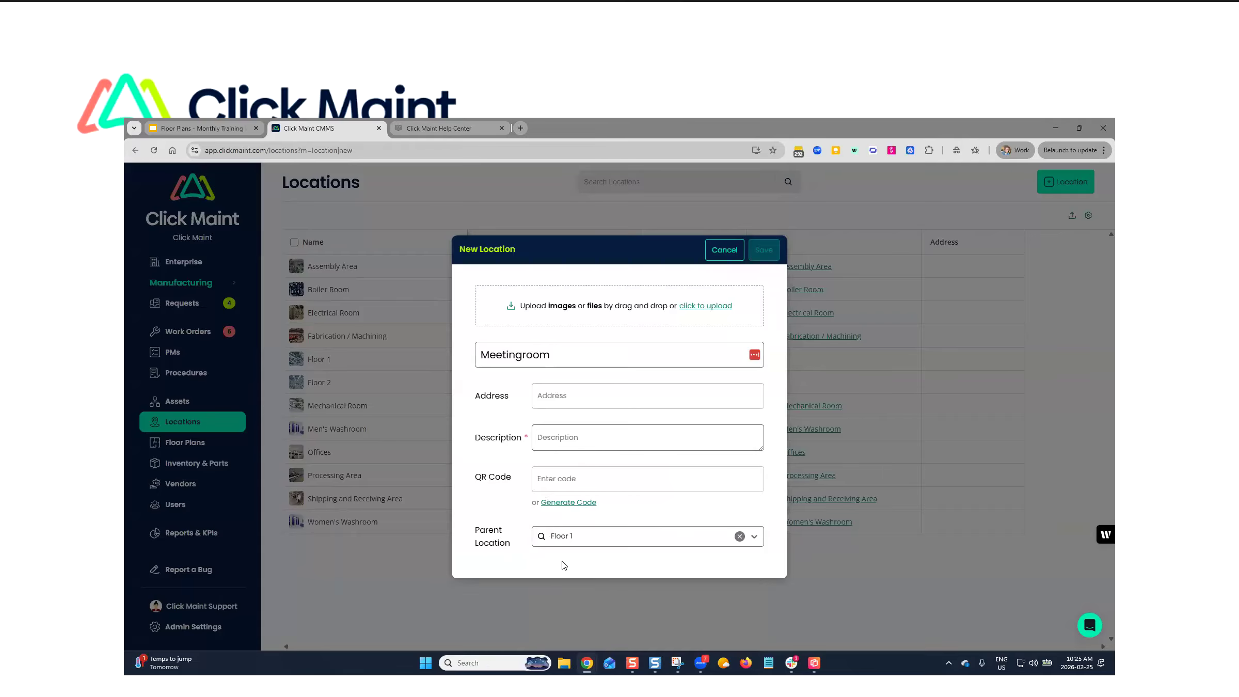
{"action": "left_click", "coordinate": [561, 438]}
{"action": "type", "text": "Meeting space"}
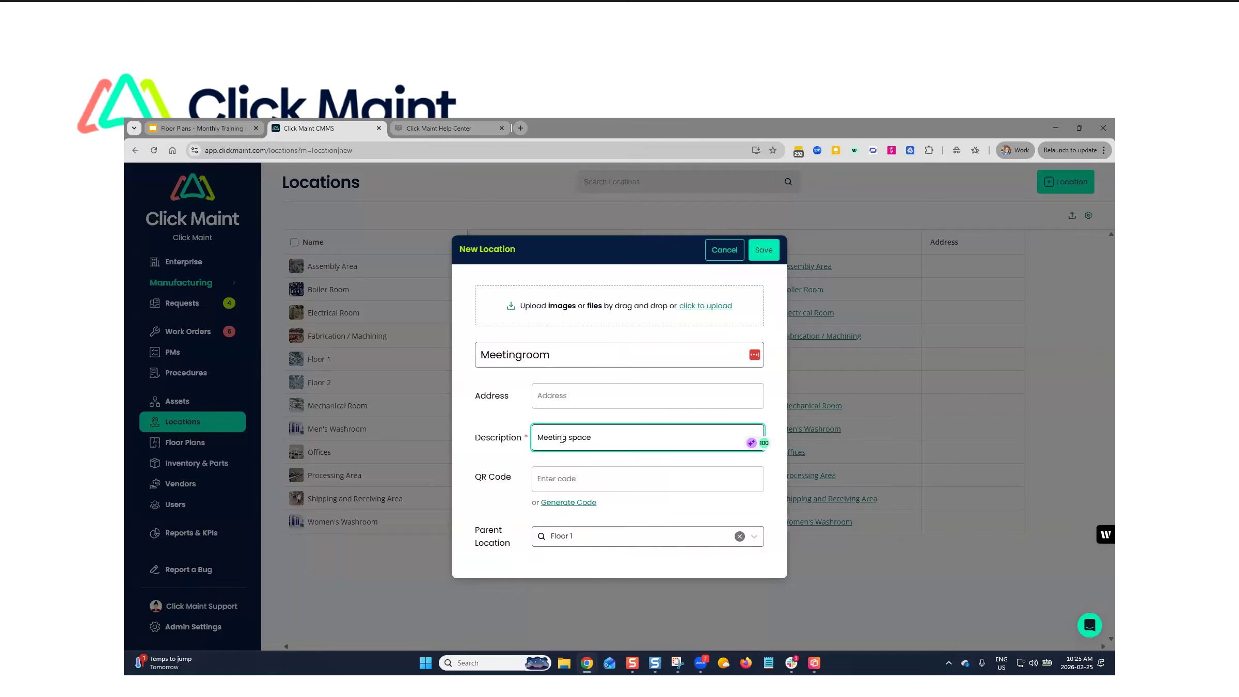
{"action": "left_click", "coordinate": [755, 254]}
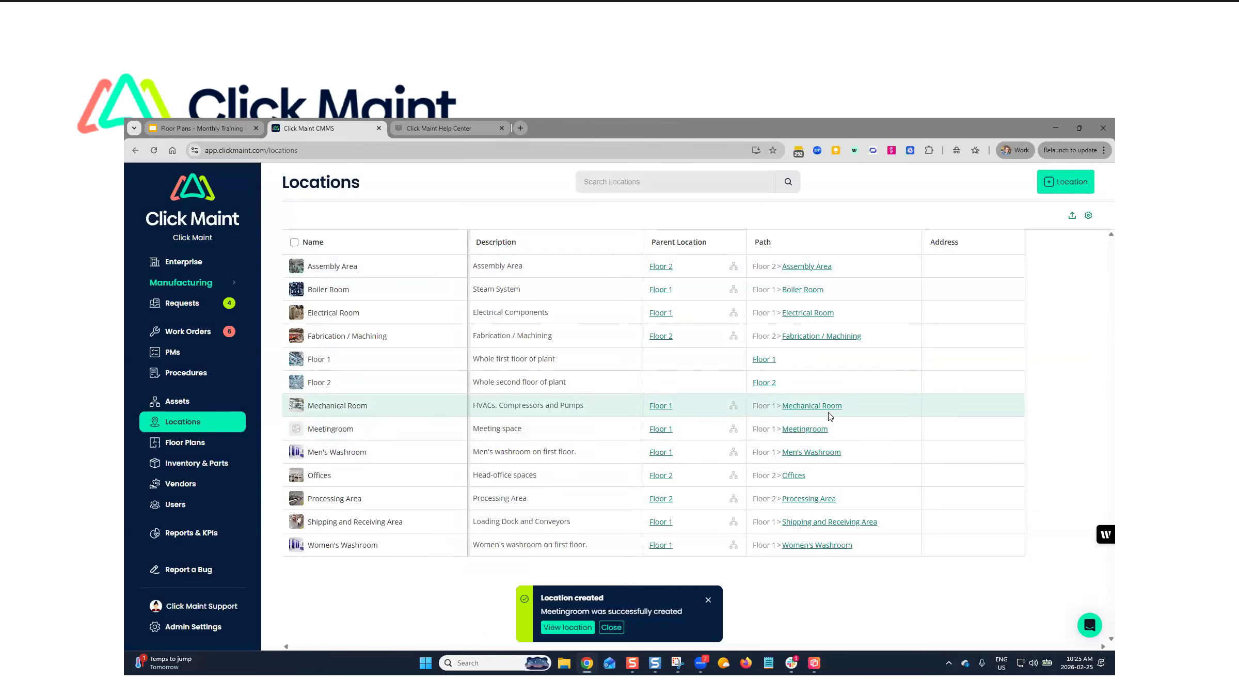
- Map the unplotted Meetingroom location on the Floor 1 plan, in the bottom-row room left of the one with location and asset pins
{"action": "left_click", "coordinate": [198, 446]}
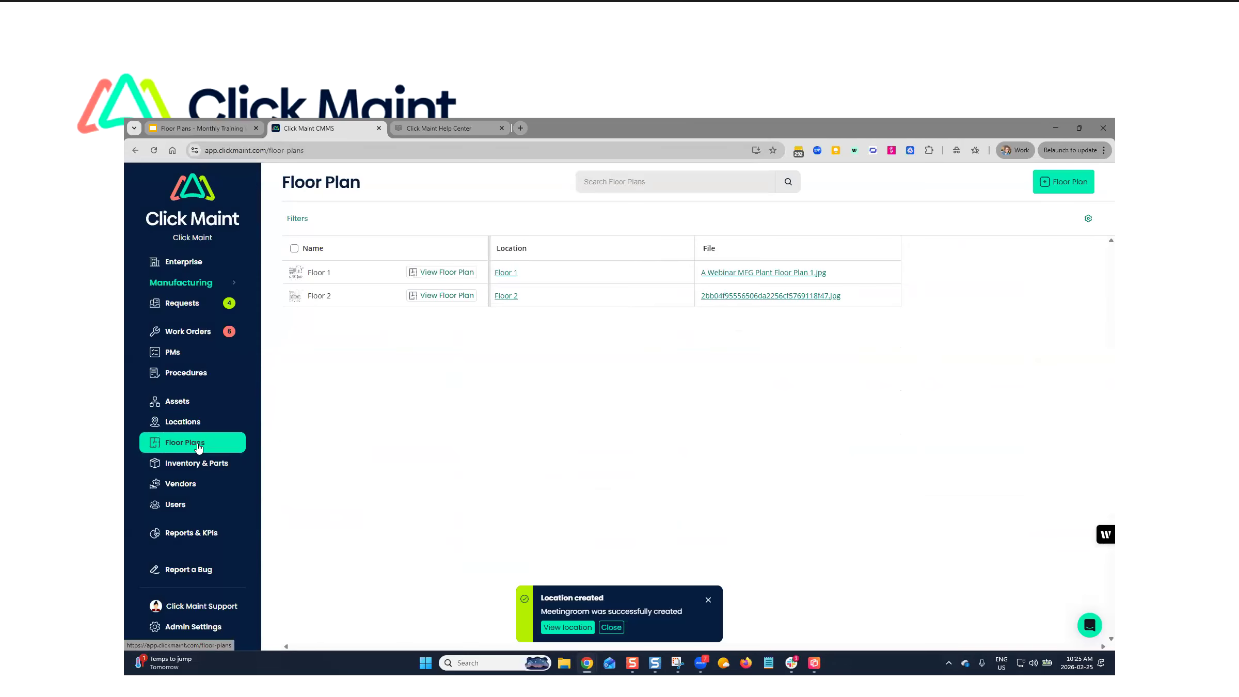
{"action": "left_click", "coordinate": [443, 274]}
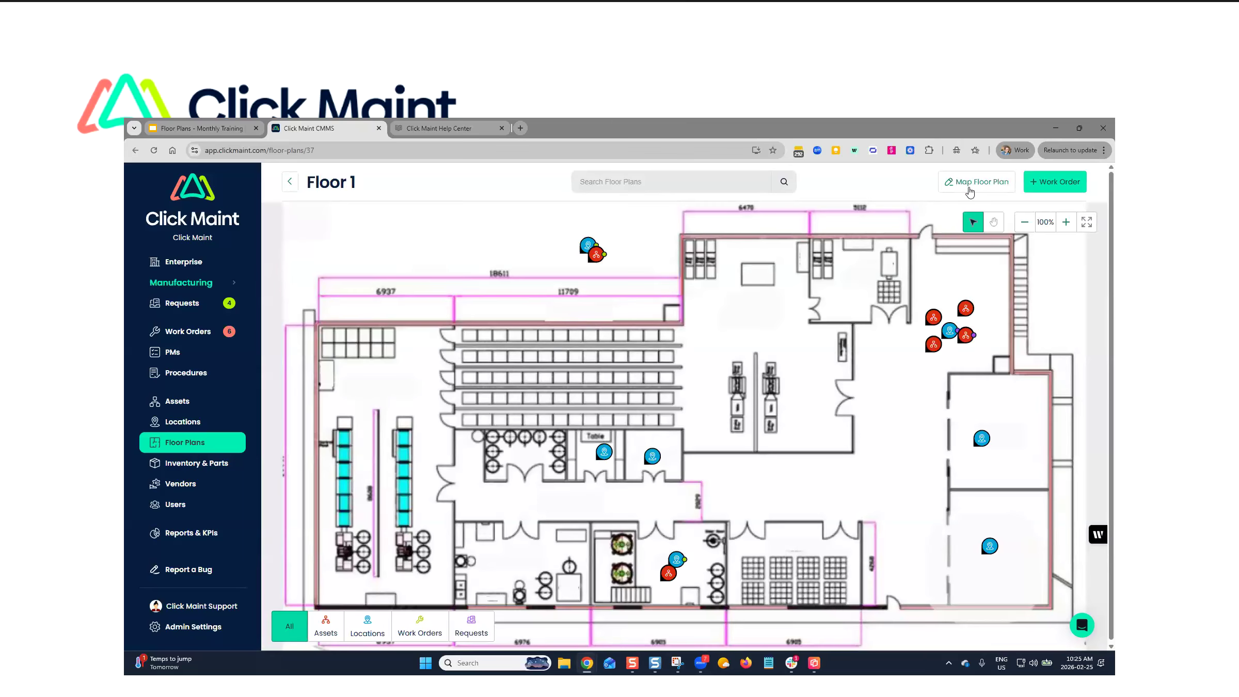
{"action": "left_click", "coordinate": [973, 186]}
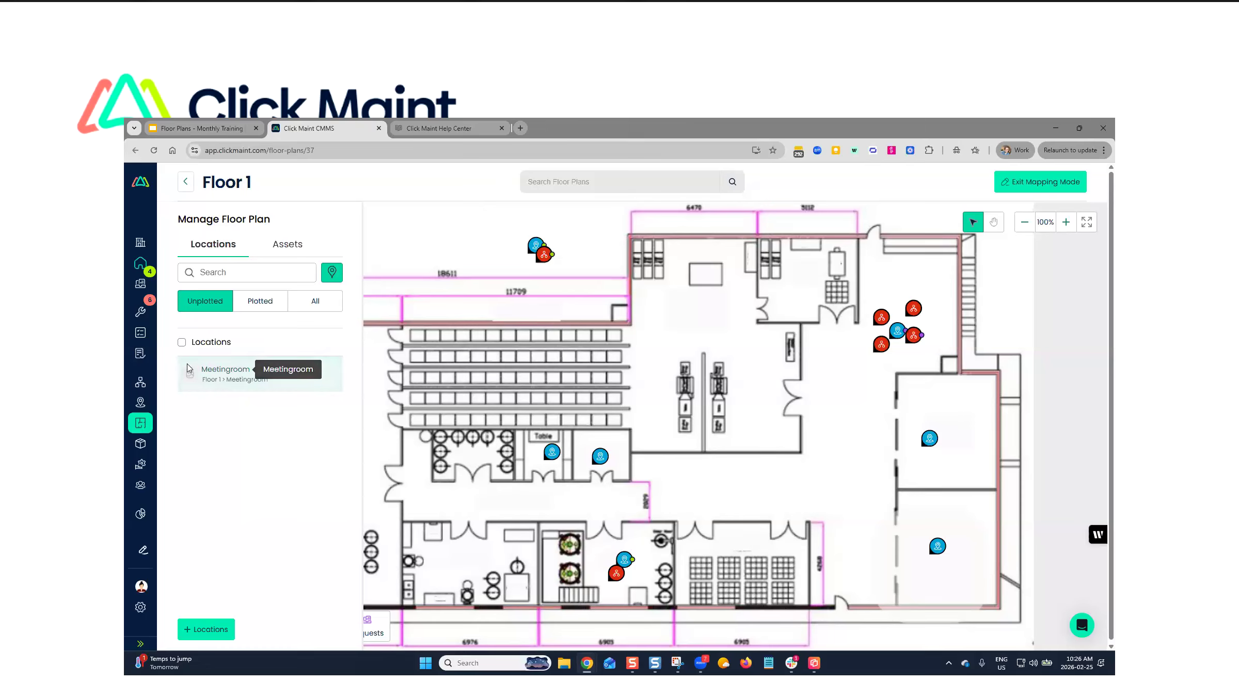
{"action": "left_click", "coordinate": [217, 375]}
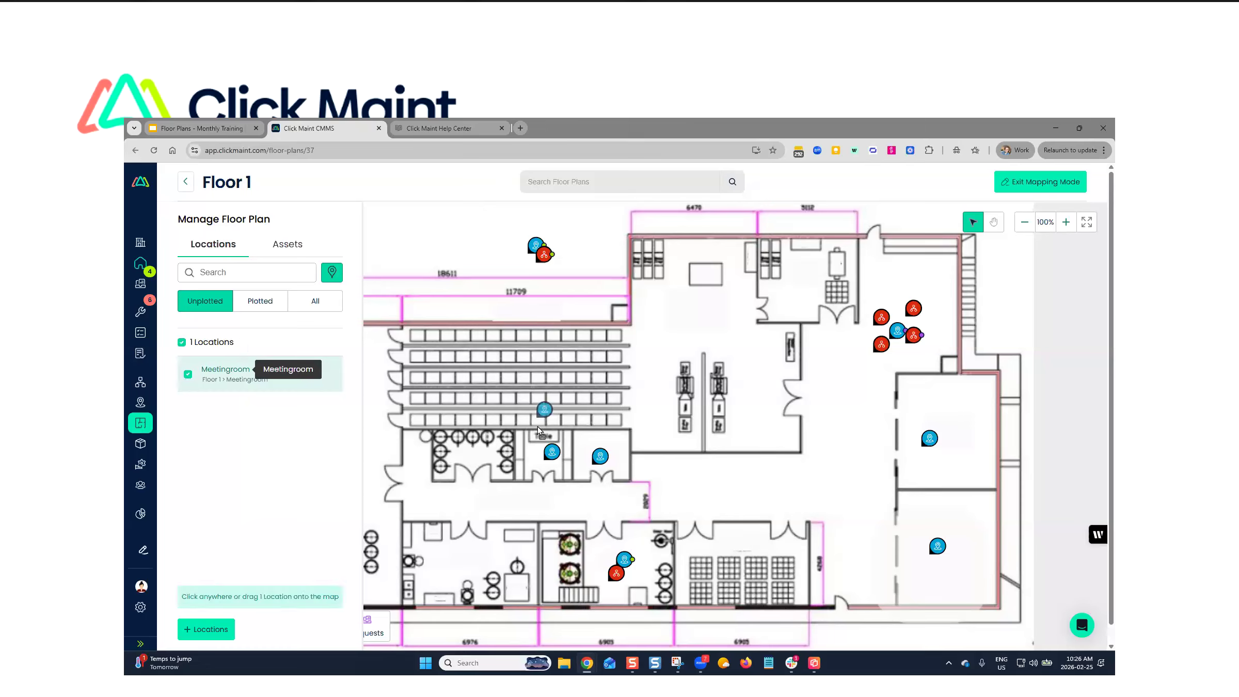
{"action": "left_click", "coordinate": [457, 568]}
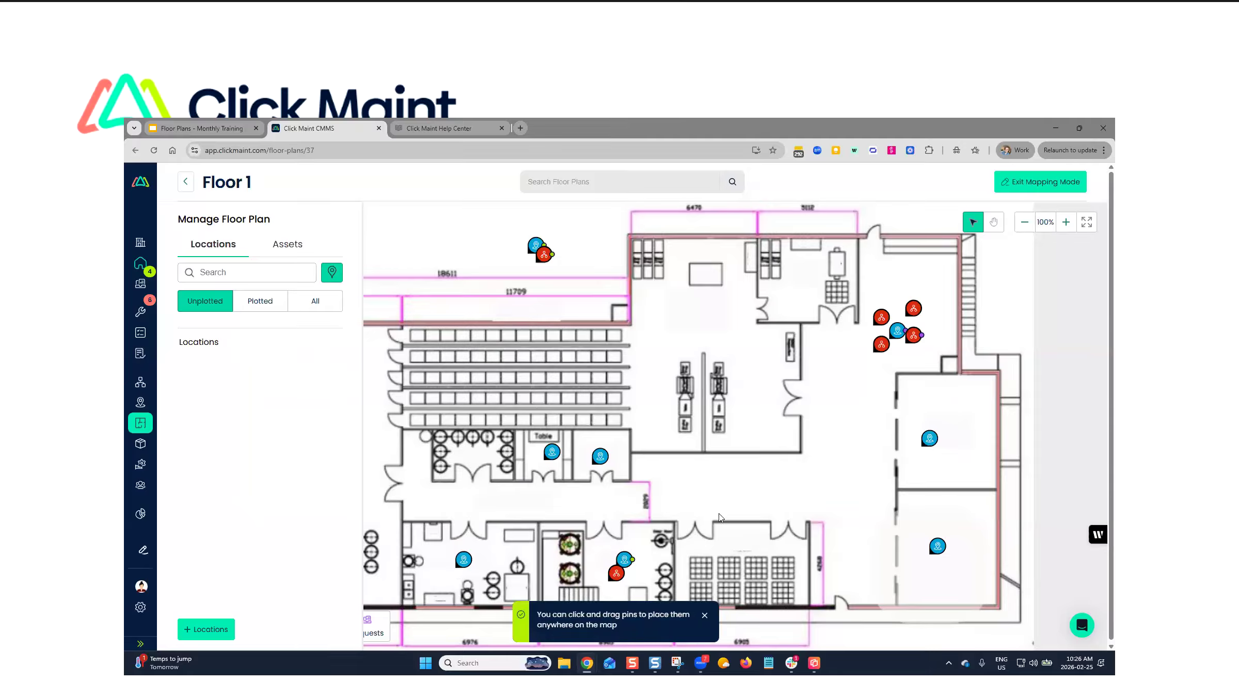
- Open a new asset form, view its location choices, and cancel it without saving
{"action": "left_click", "coordinate": [140, 381]}
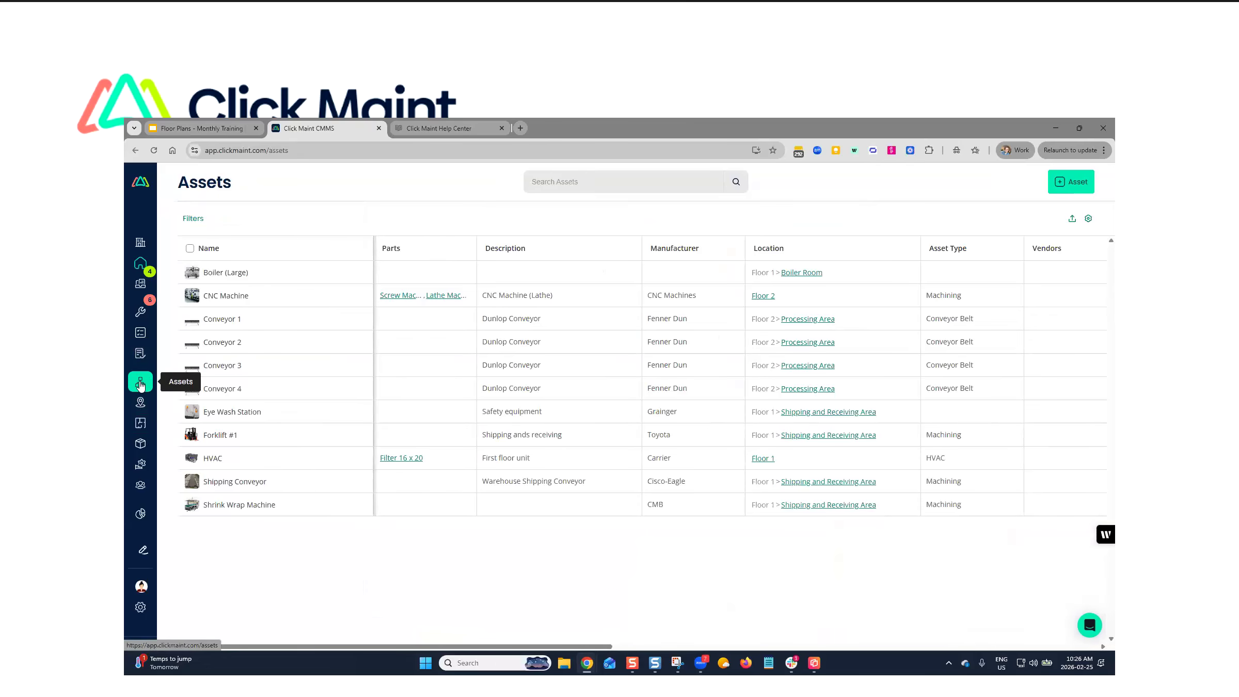
{"action": "left_click", "coordinate": [1071, 181]}
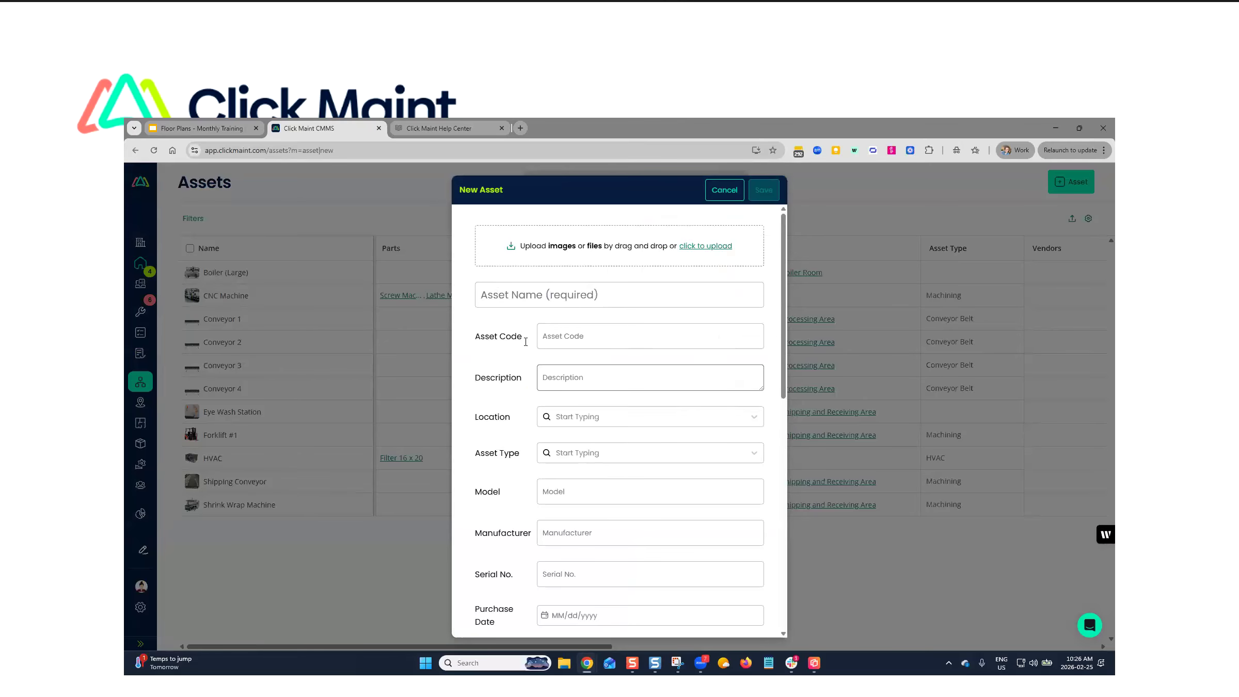
{"action": "left_click", "coordinate": [570, 419]}
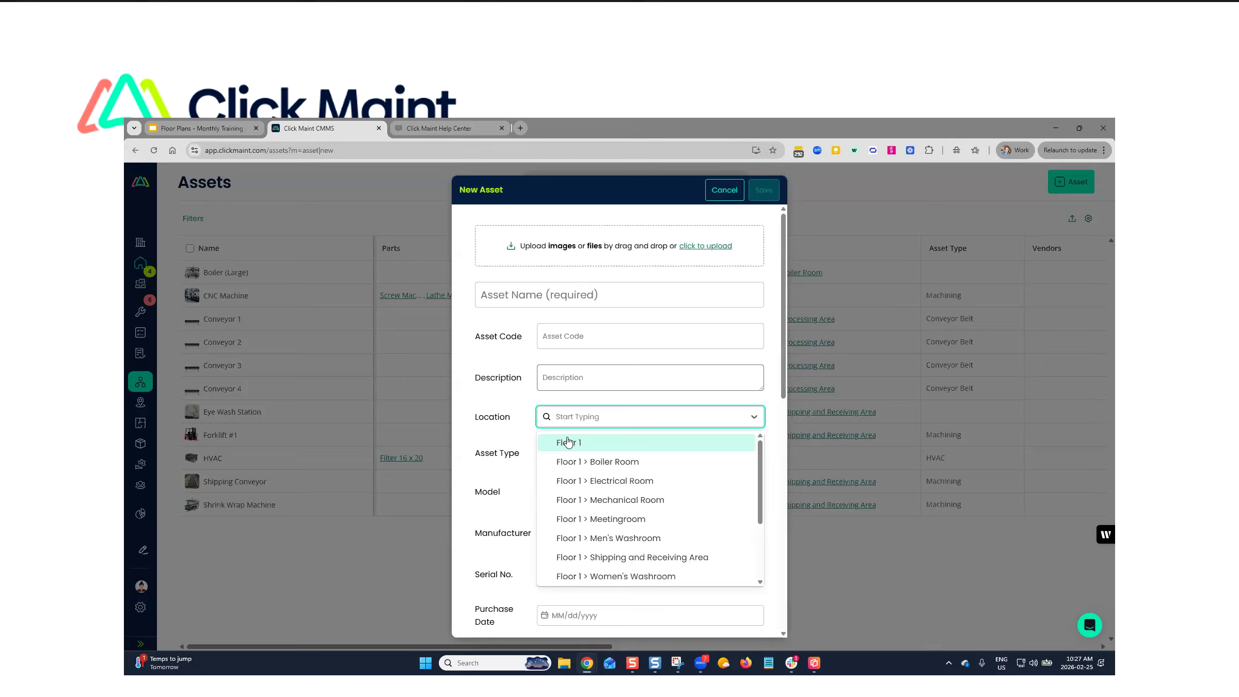
{"action": "left_click", "coordinate": [512, 294]}
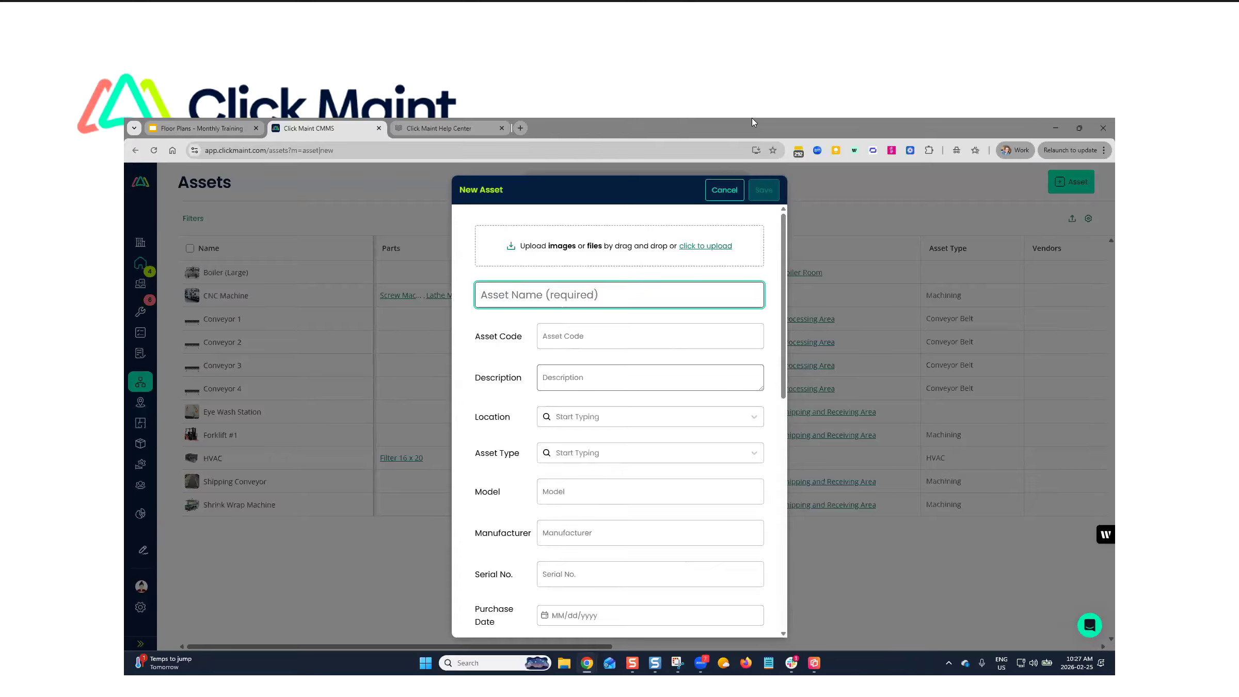
{"action": "left_click", "coordinate": [712, 197]}
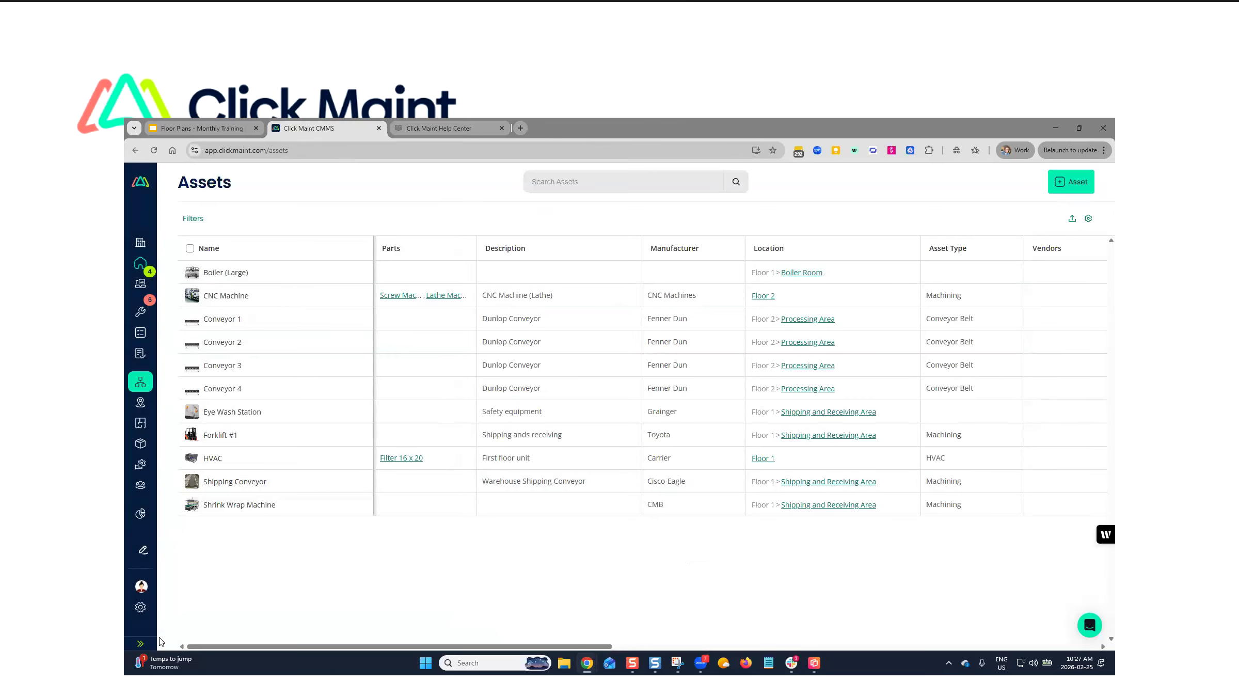
- View the Floor 1 plan with its mapped pins and return to the list of floor plans
{"action": "left_click", "coordinate": [140, 643]}
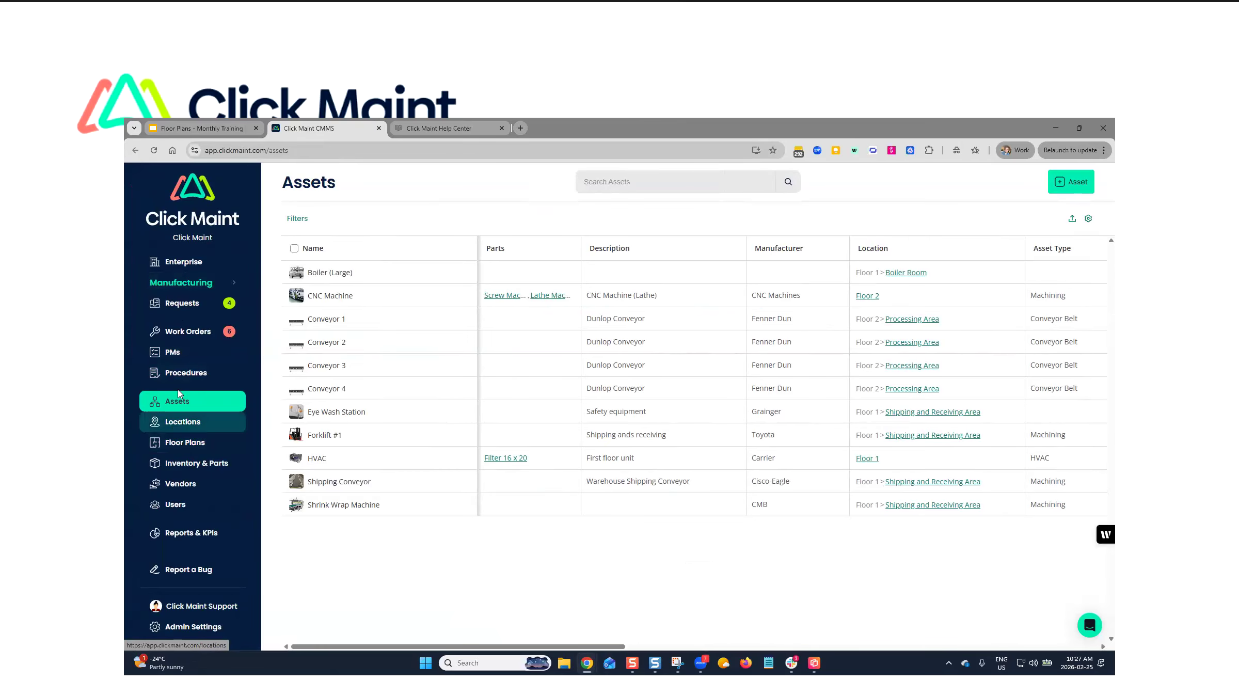
{"action": "left_click", "coordinate": [184, 445]}
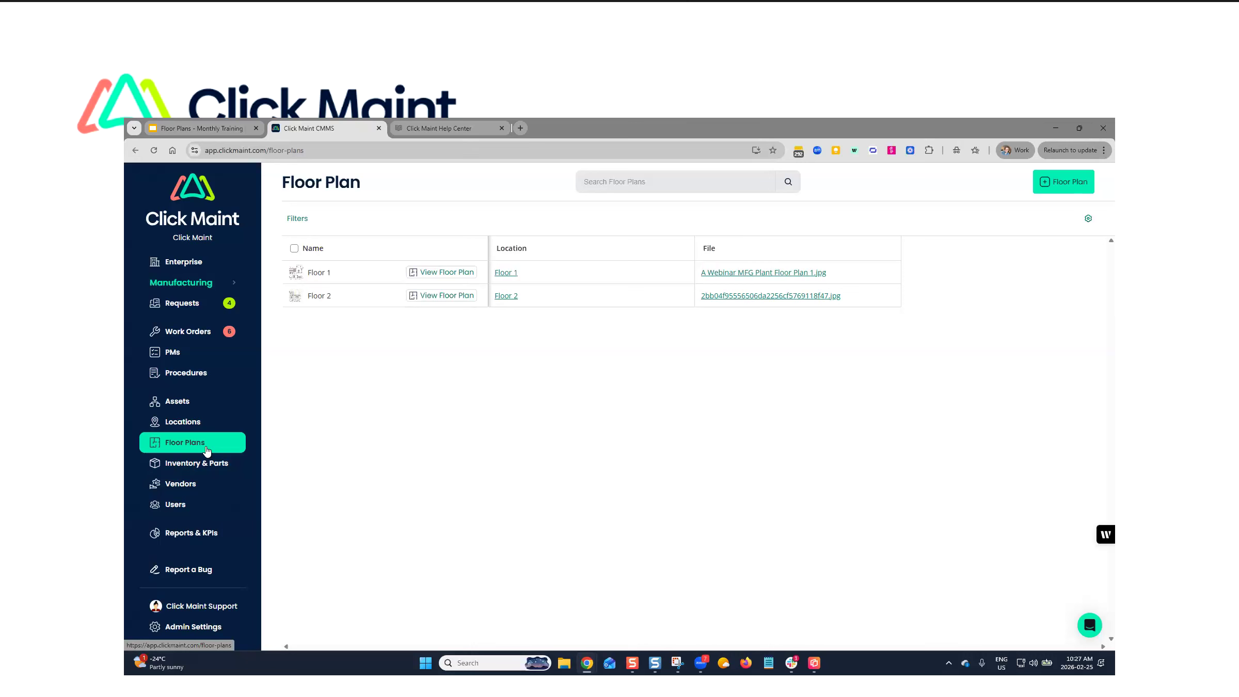
{"action": "left_click", "coordinate": [458, 272]}
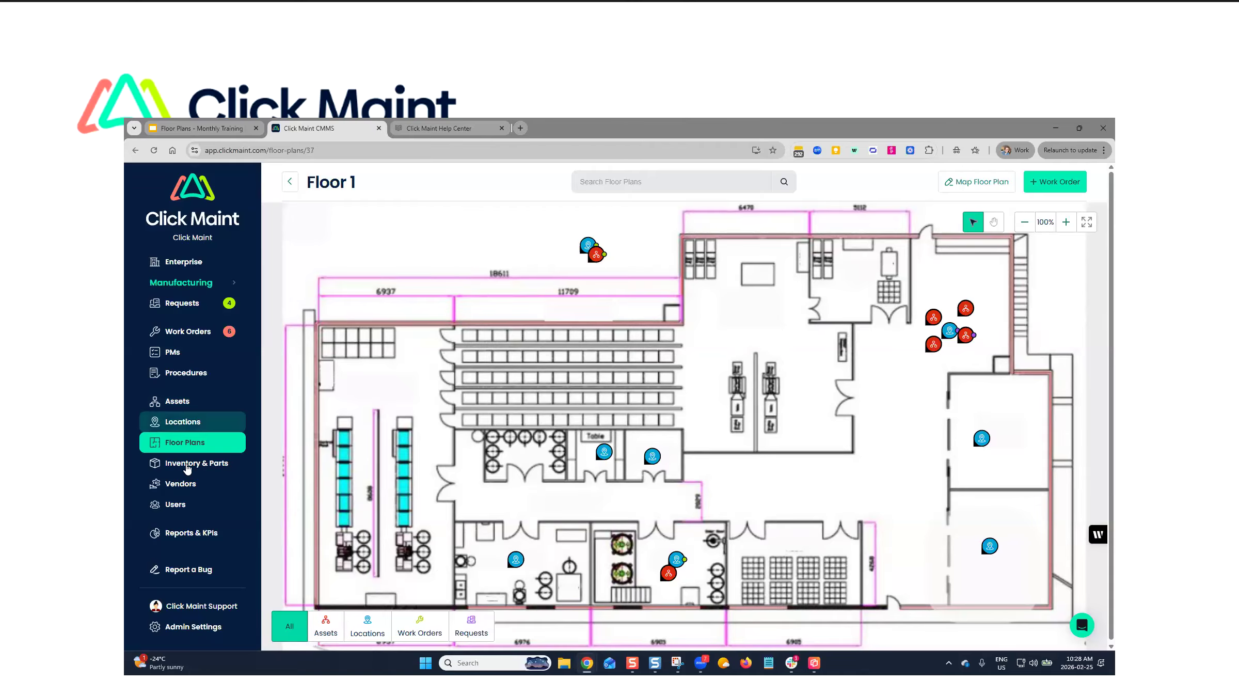
{"action": "left_click", "coordinate": [175, 442]}
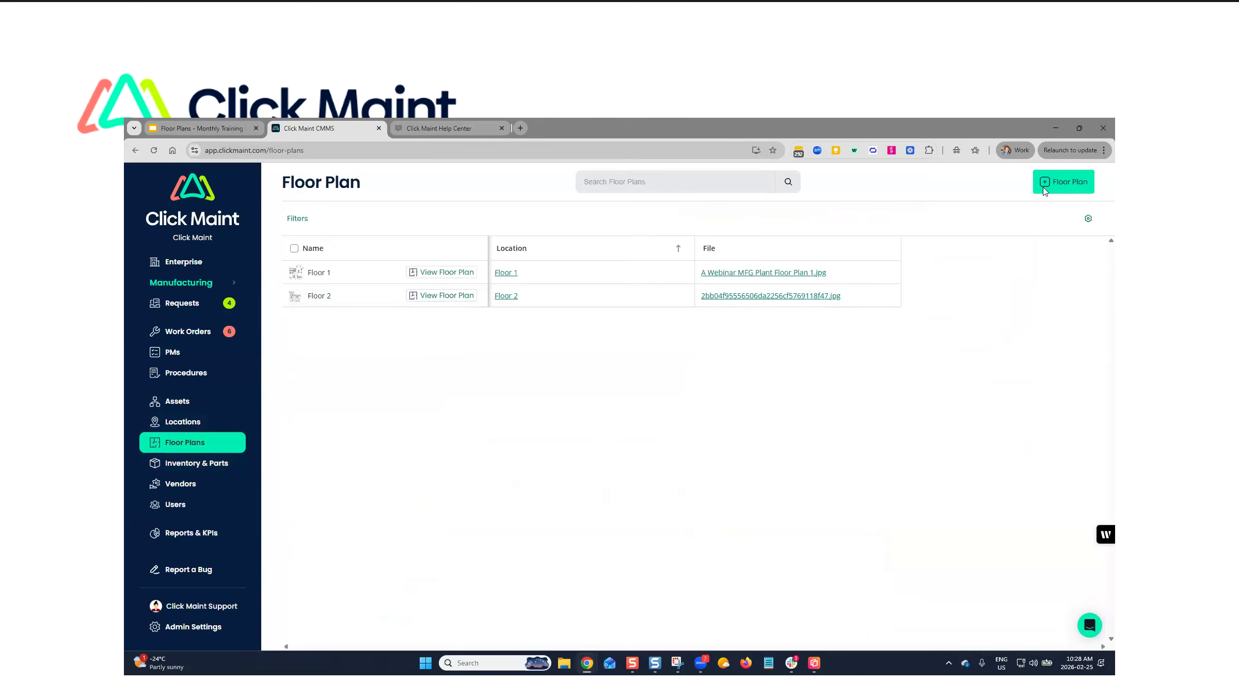
- Start a new floor plan, view the image files, choose Floor 1 > Shipping and Receiving Area as location, and cancel without saving
{"action": "left_click", "coordinate": [1073, 182]}
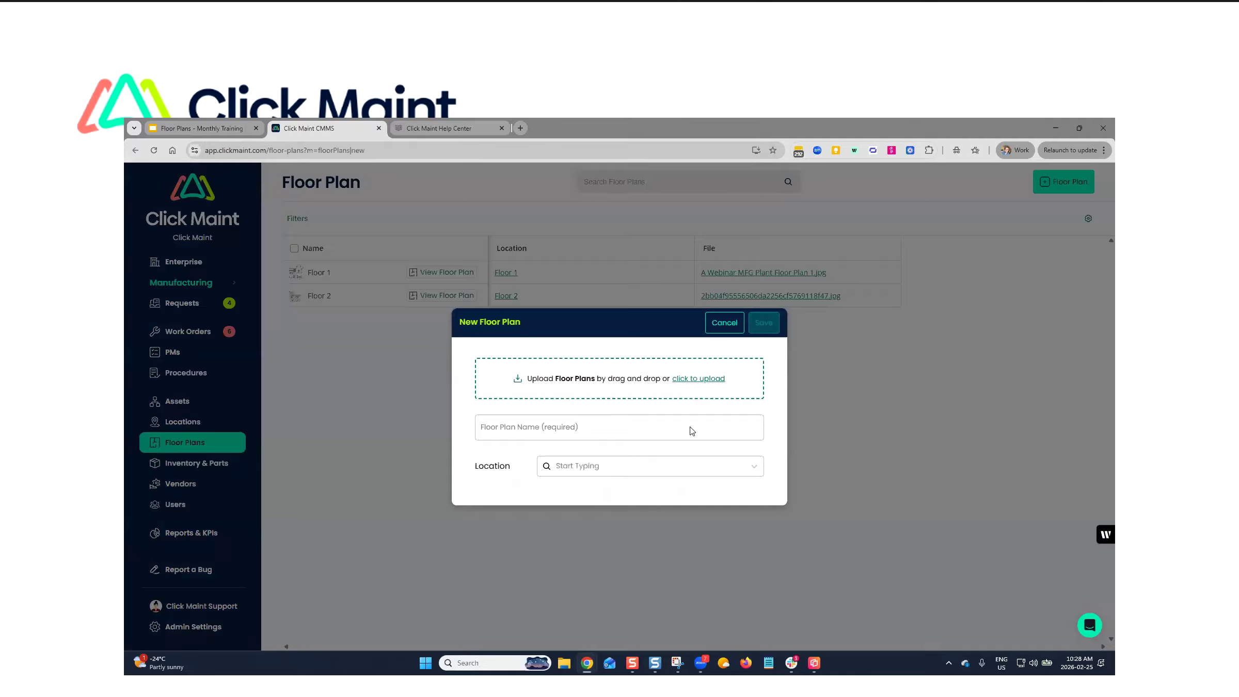
{"action": "left_click", "coordinate": [695, 381]}
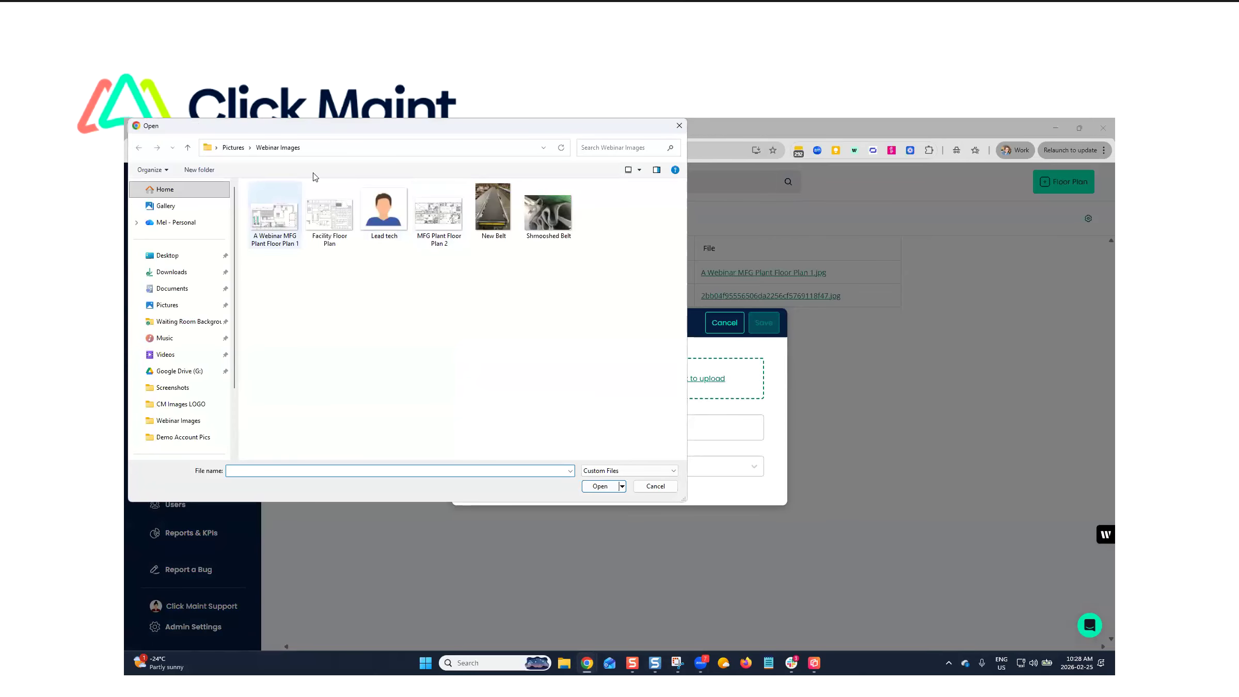
{"action": "left_click", "coordinate": [655, 486]}
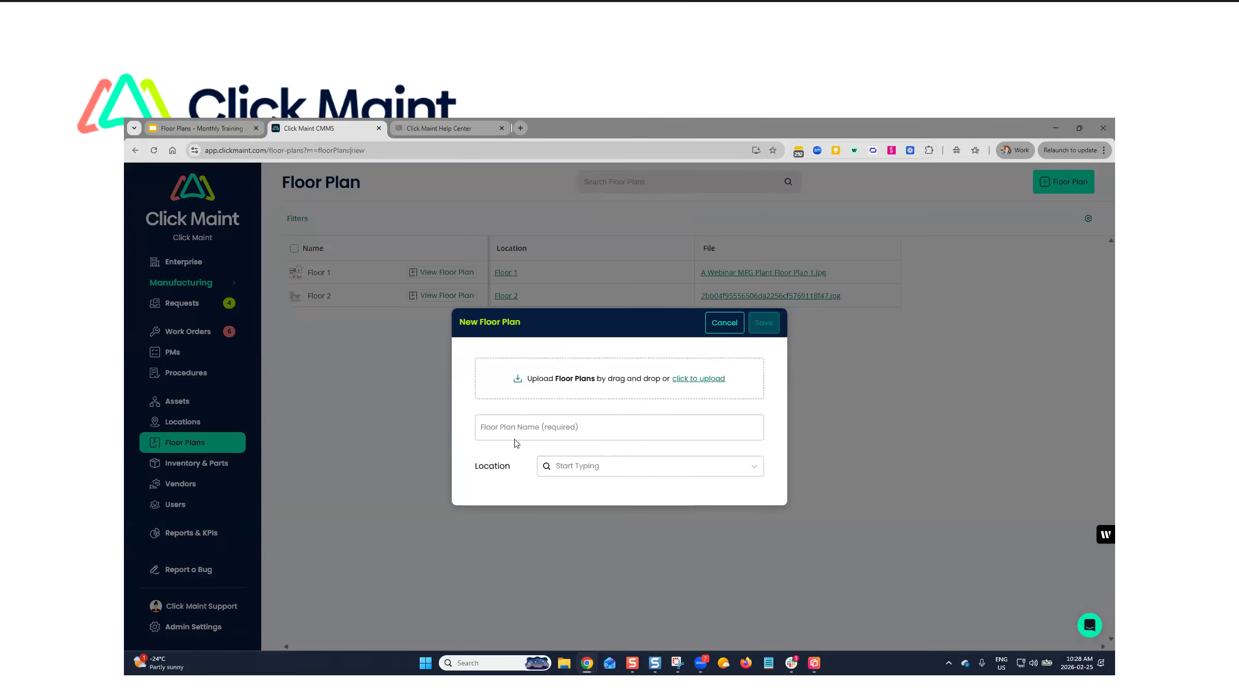
{"action": "left_click", "coordinate": [622, 473]}
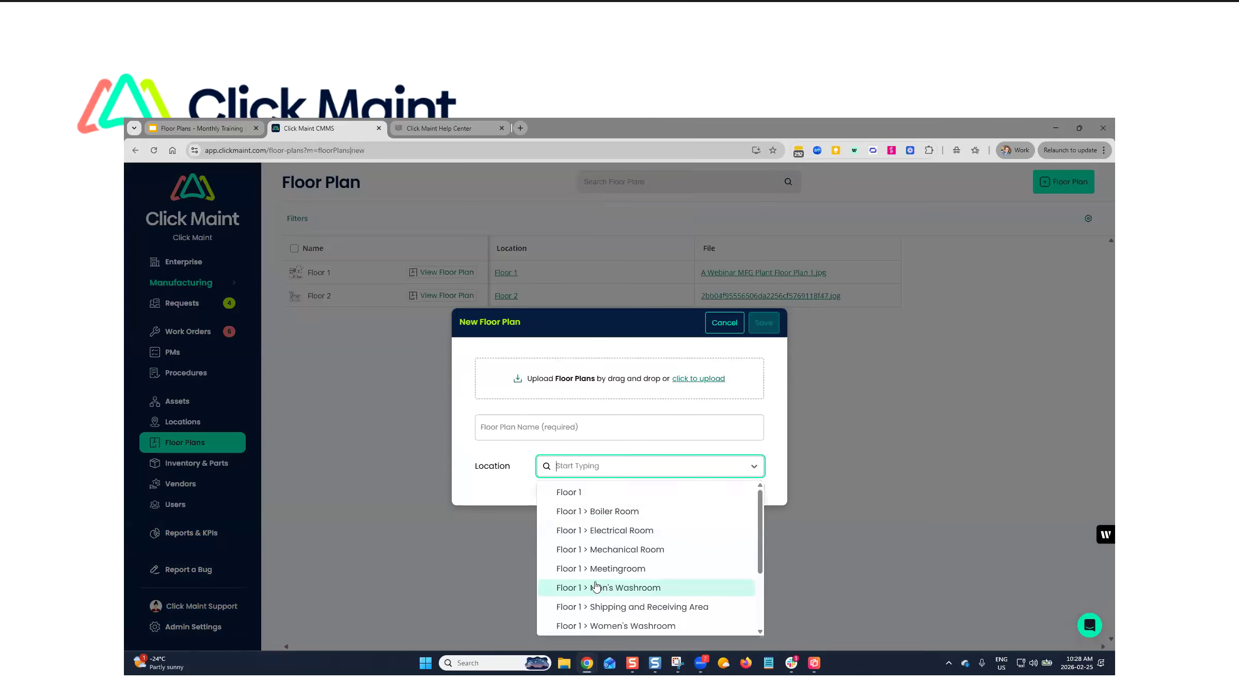
{"action": "left_click", "coordinate": [625, 607]}
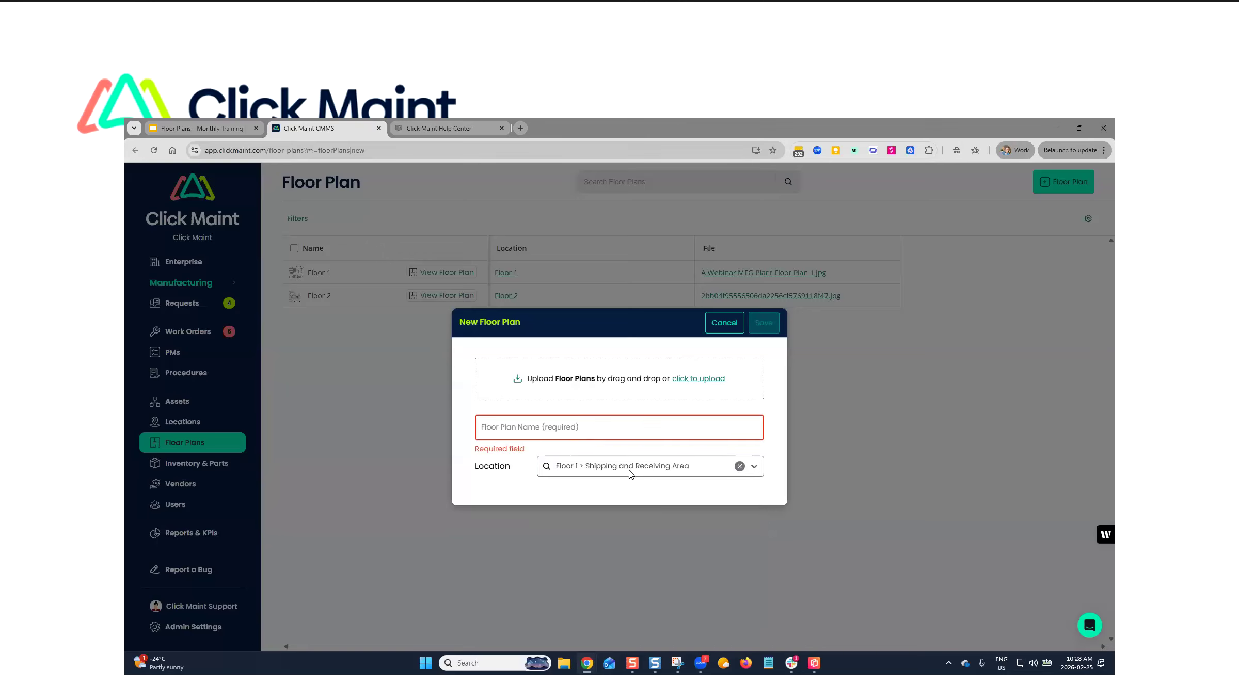
{"action": "left_click", "coordinate": [722, 323]}
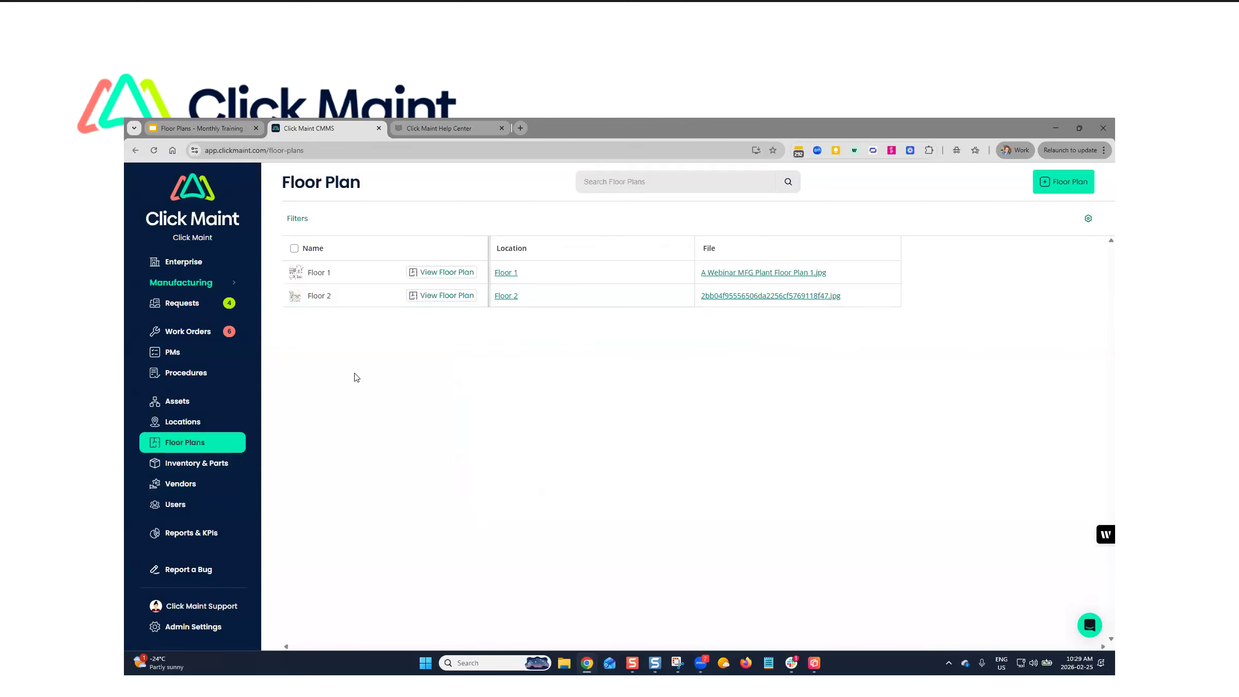
- Start a new floor plan from the MFG Plant Floor Plan 2 image and name it Floor Plan 3
{"action": "left_click", "coordinate": [1058, 185]}
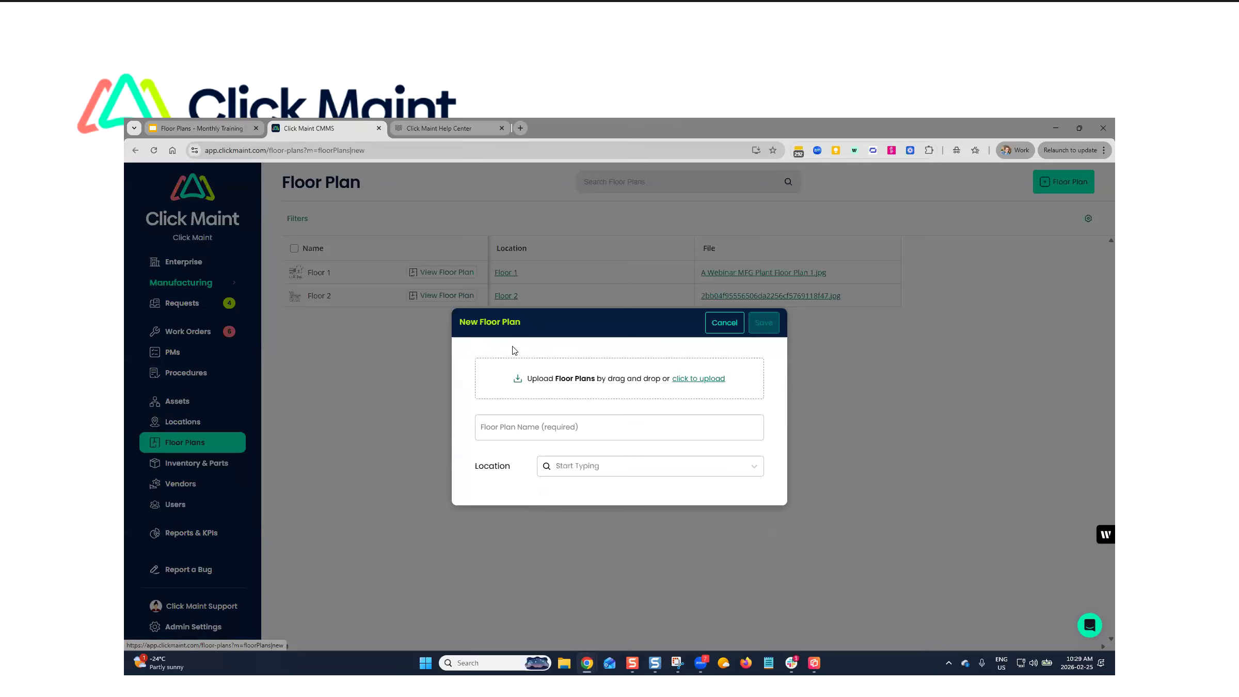
{"action": "left_click", "coordinate": [697, 380]}
{"action": "left_click", "coordinate": [432, 227]}
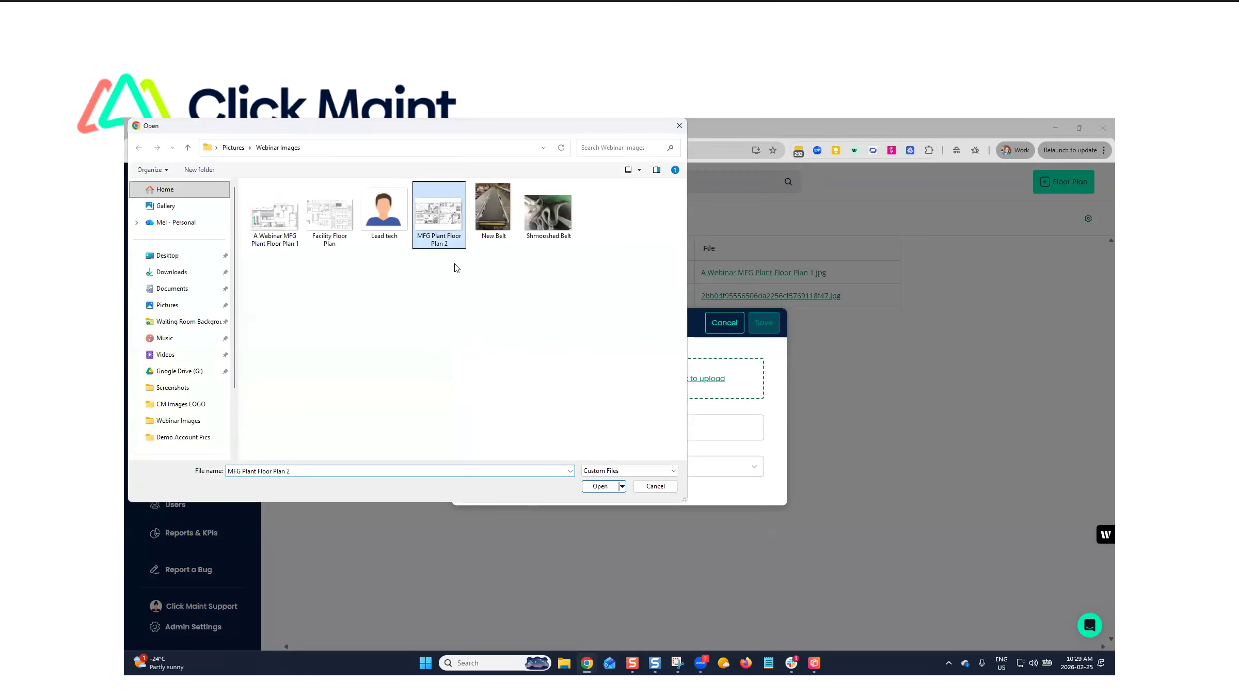
{"action": "left_click", "coordinate": [597, 488]}
{"action": "left_click", "coordinate": [507, 469]}
{"action": "type", "text": "Floor Plan 3"}
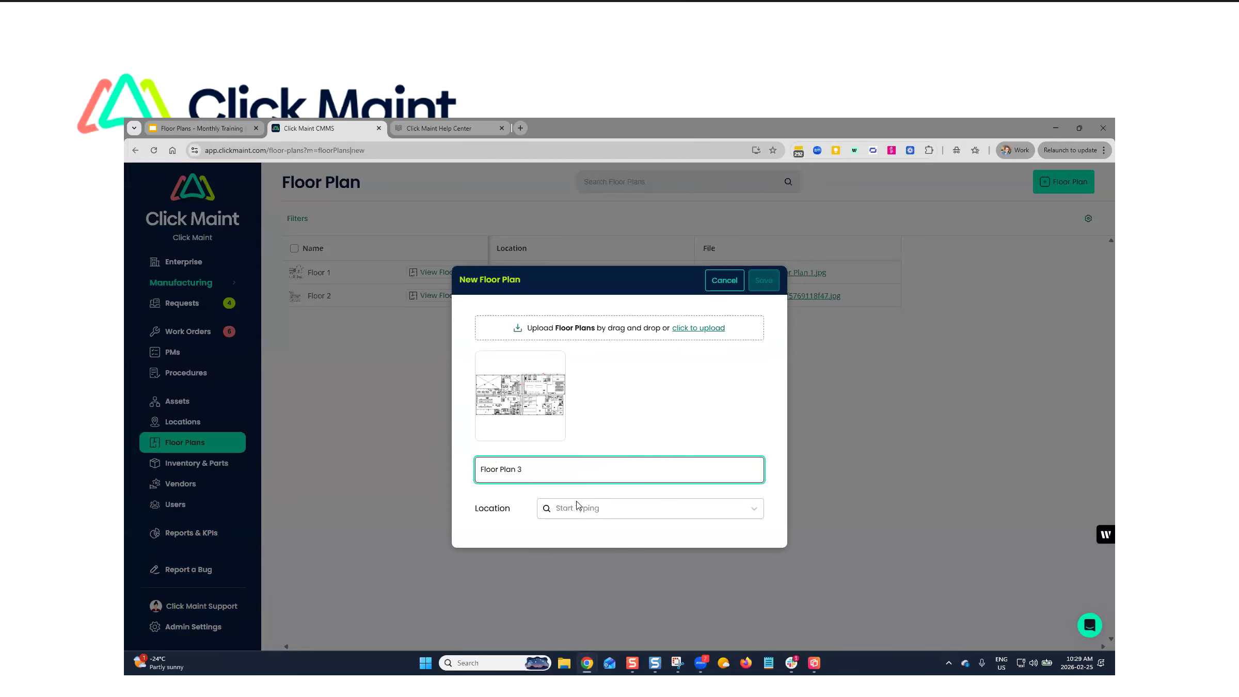
- Assign the new floor plan to Floor 1 > Mechanical Room and save it
{"action": "left_click", "coordinate": [545, 509]}
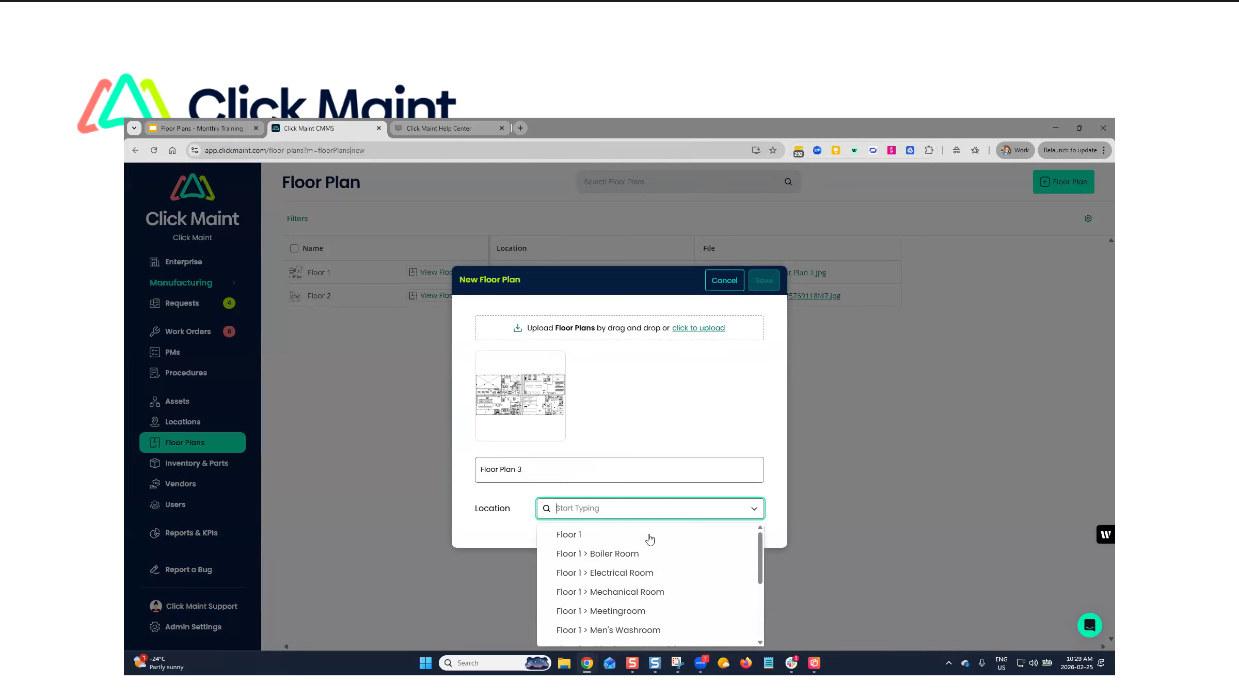
{"action": "left_click", "coordinate": [595, 596]}
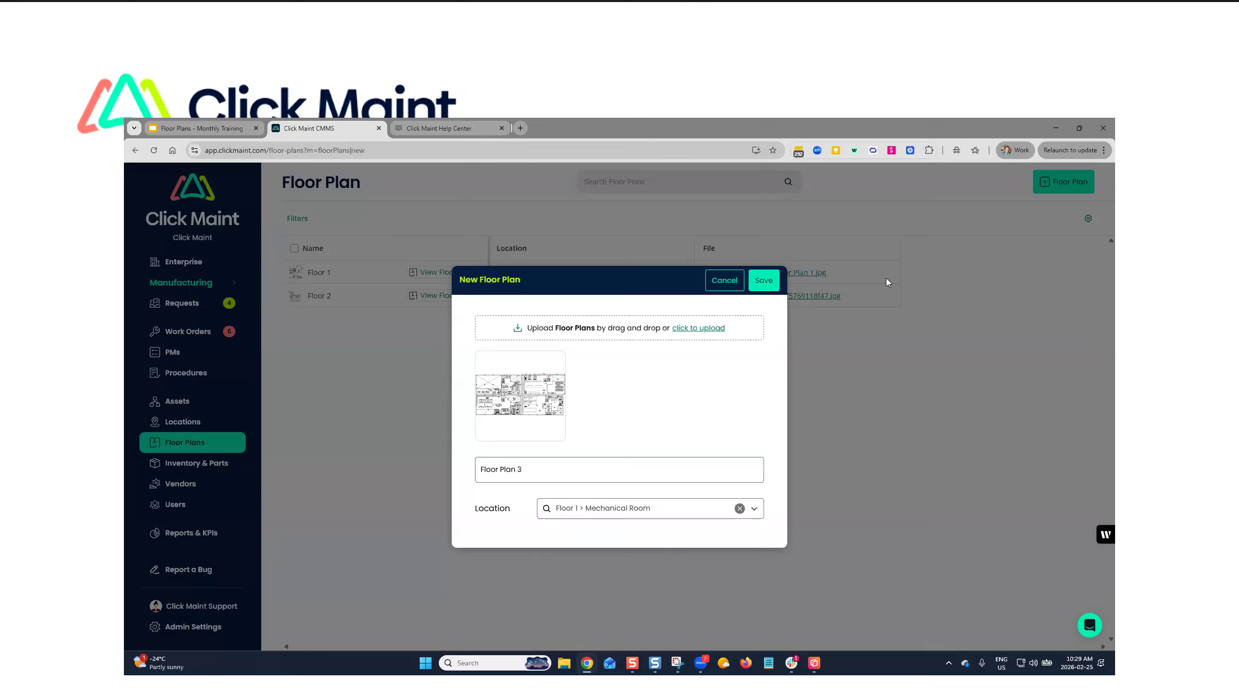
{"action": "left_click", "coordinate": [767, 281]}
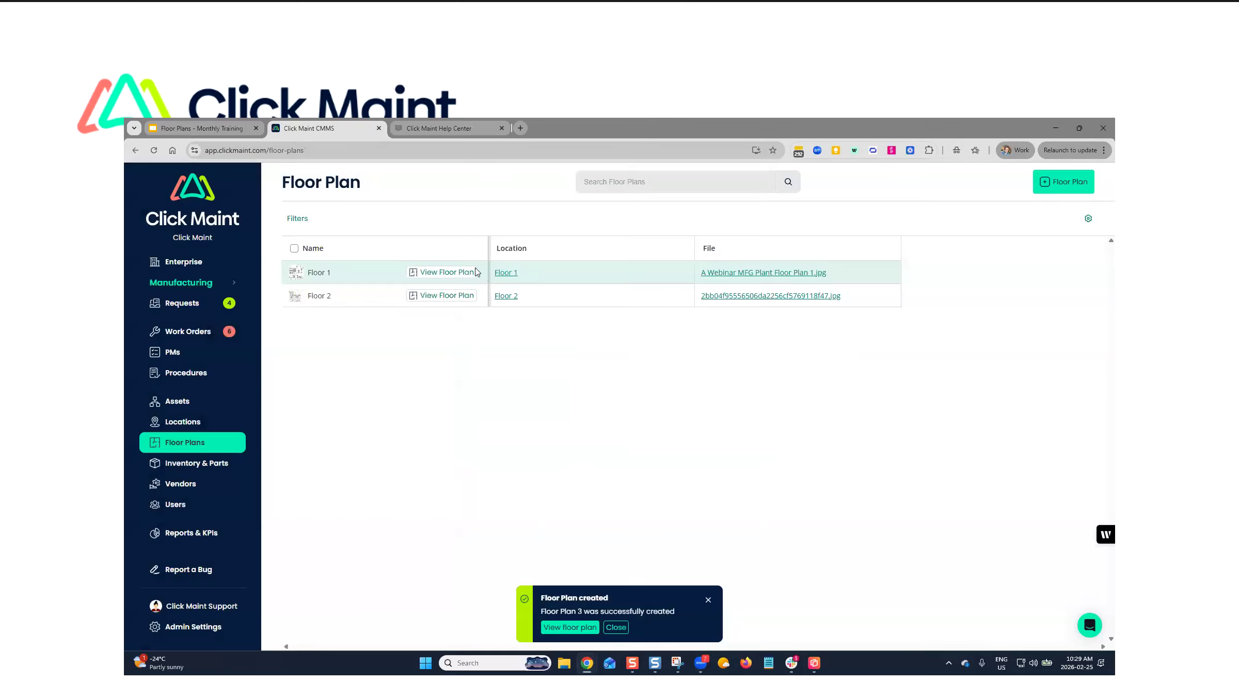
- View Floor Plan 3 and its unplotted locations in mapping mode, and return to the list of floor plans
{"action": "left_click", "coordinate": [443, 319]}
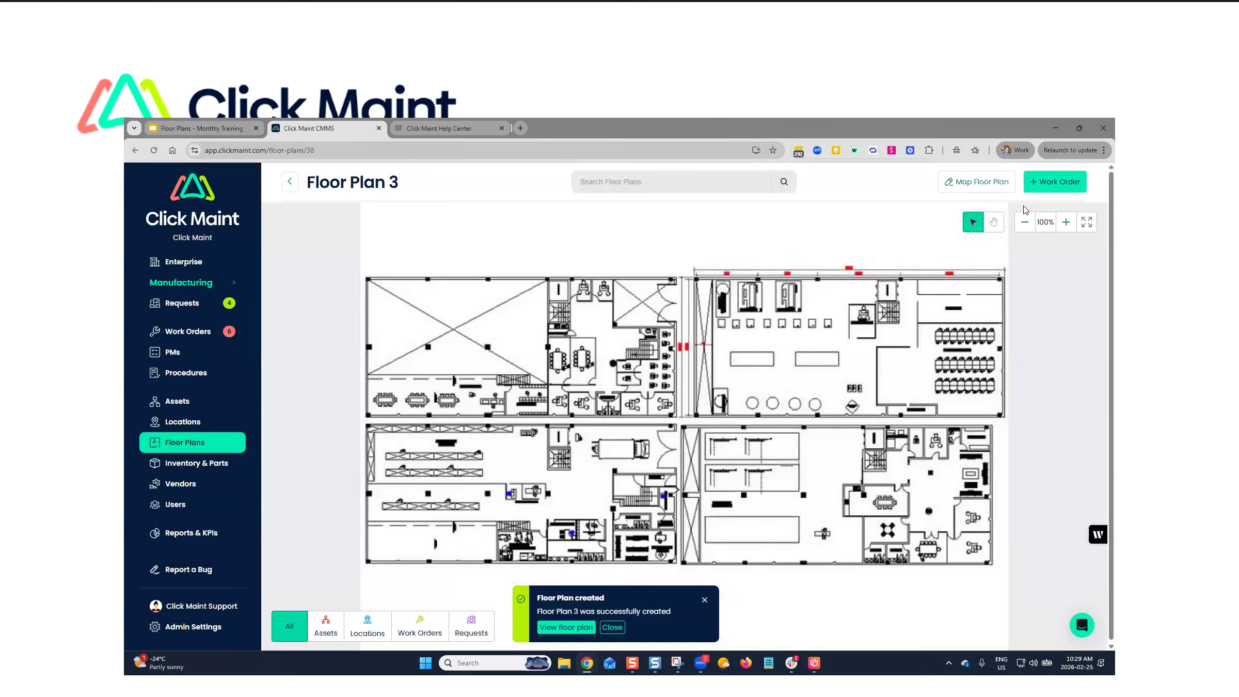
{"action": "left_click", "coordinate": [981, 182]}
{"action": "left_click_drag", "start_coordinate": [234, 377], "coordinate": [470, 338]}
{"action": "left_click", "coordinate": [563, 227]}
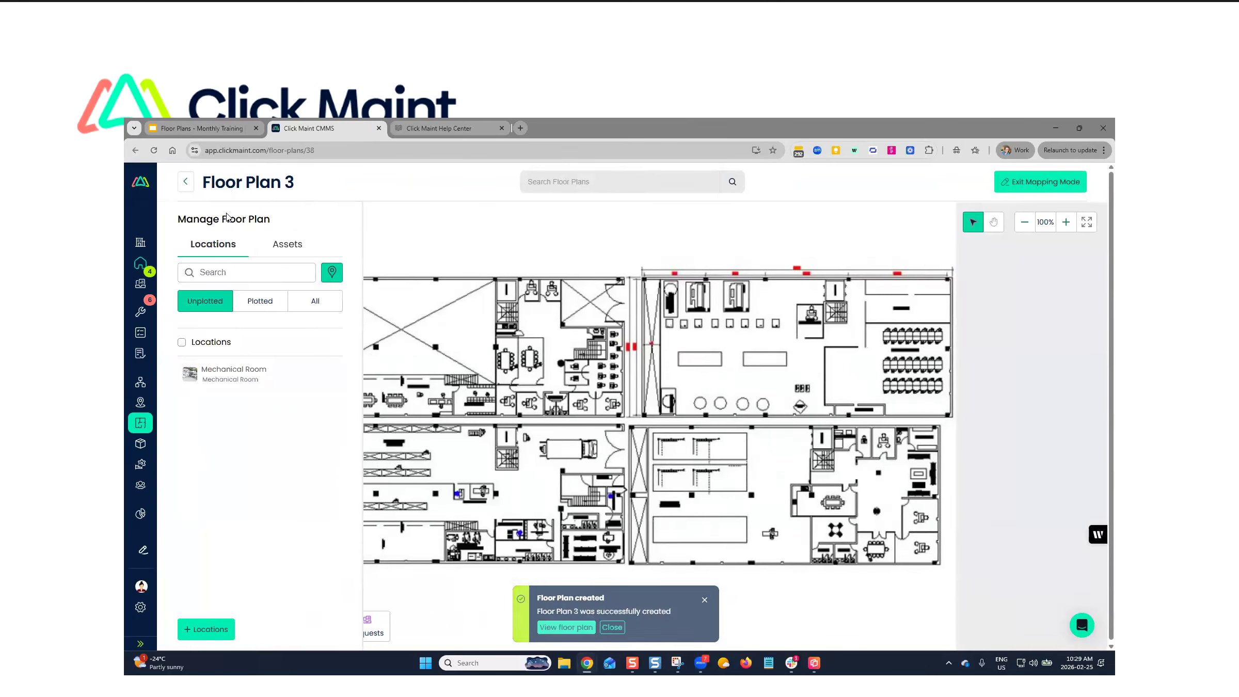
{"action": "left_click", "coordinate": [185, 182]}
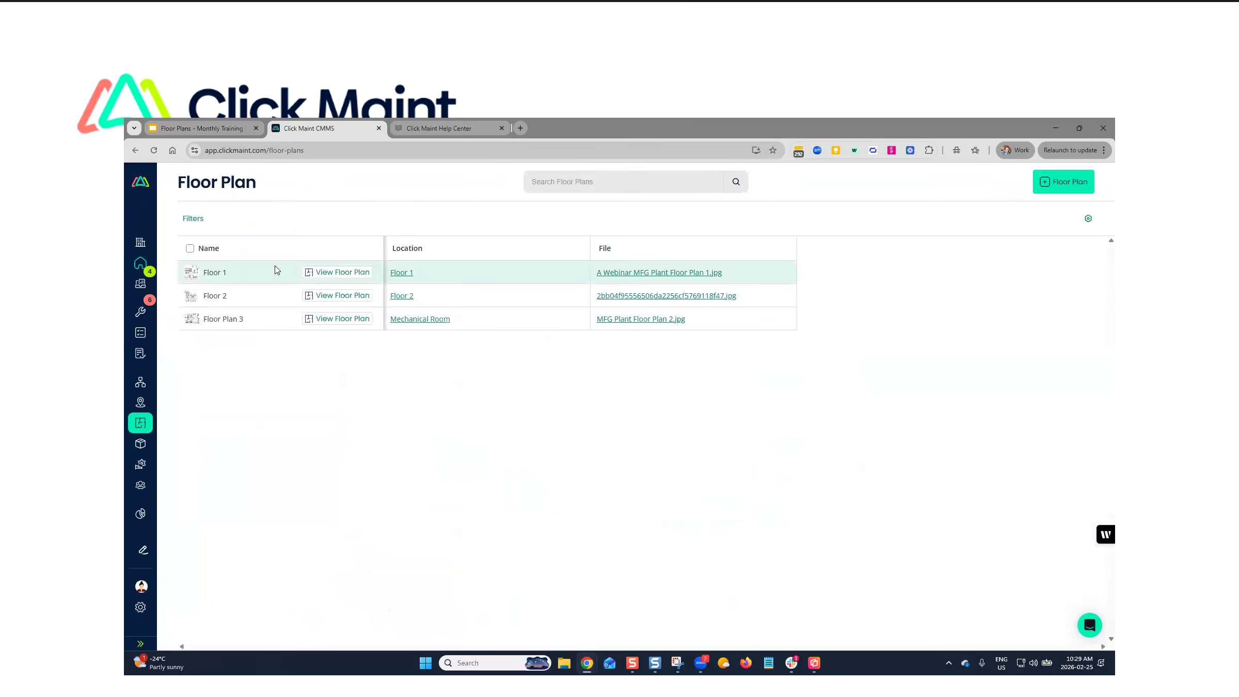
- Check the details of the Floor 1 plan, and delete Floor Plan 3 from the floor plans
{"action": "left_click", "coordinate": [234, 273]}
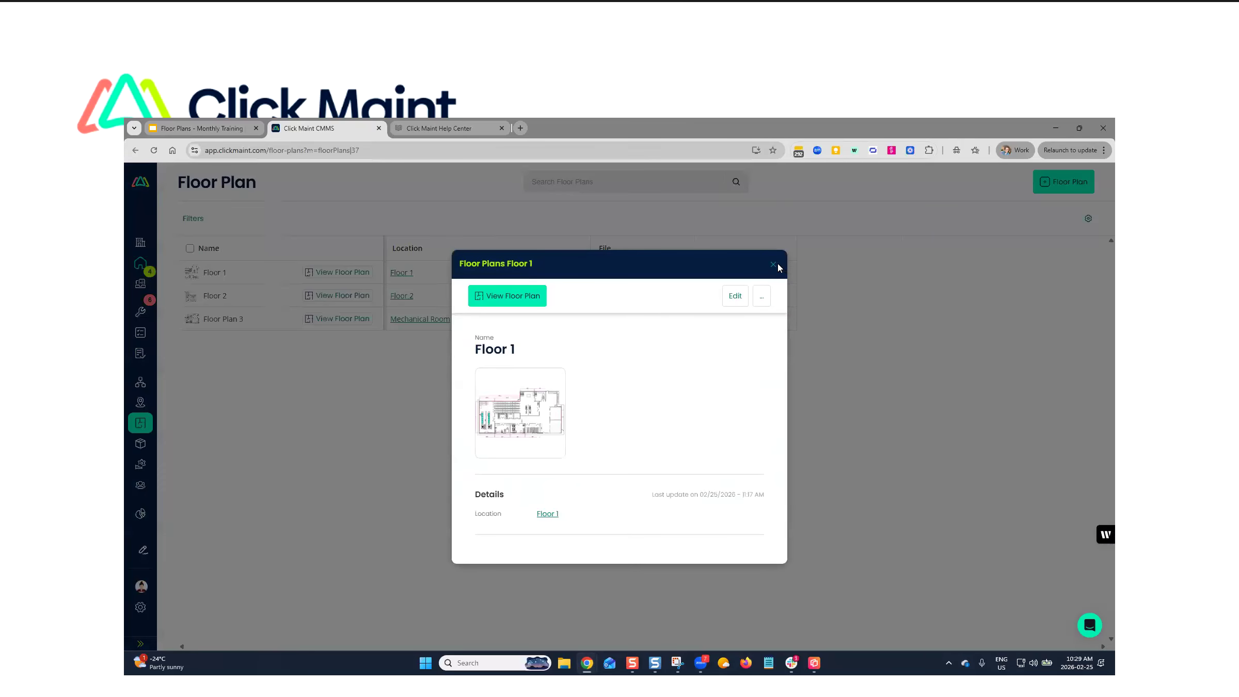
{"action": "left_click", "coordinate": [323, 286]}
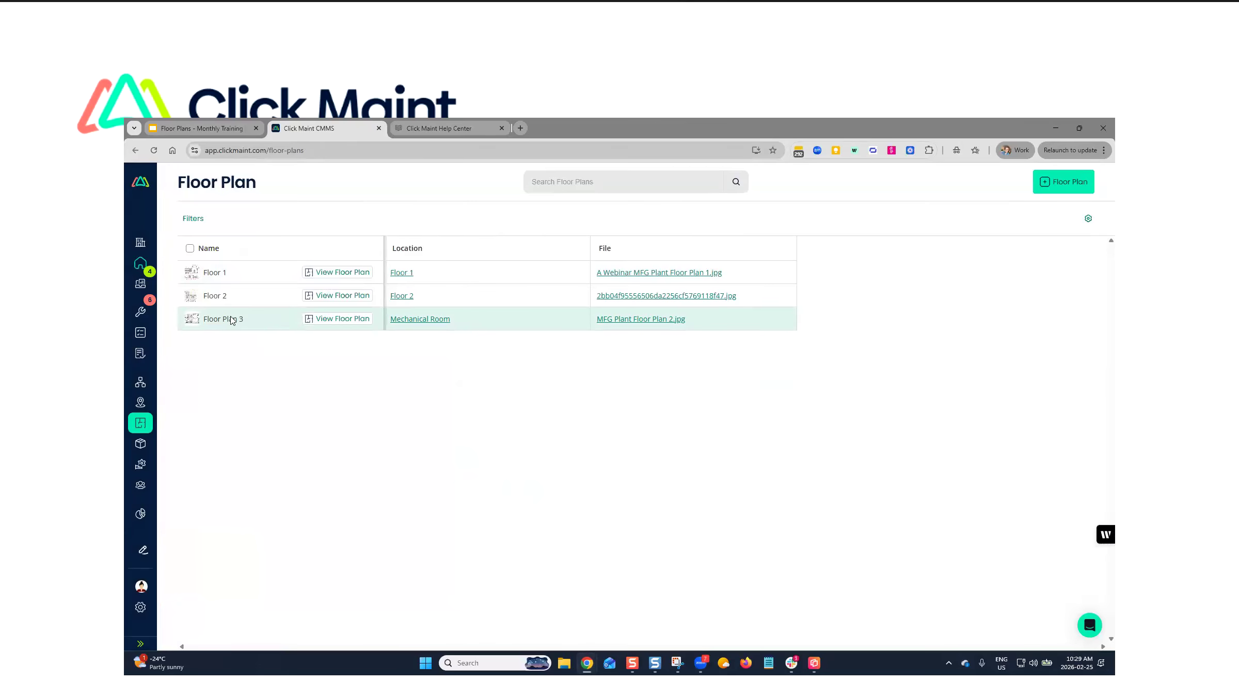
{"action": "left_click", "coordinate": [240, 323]}
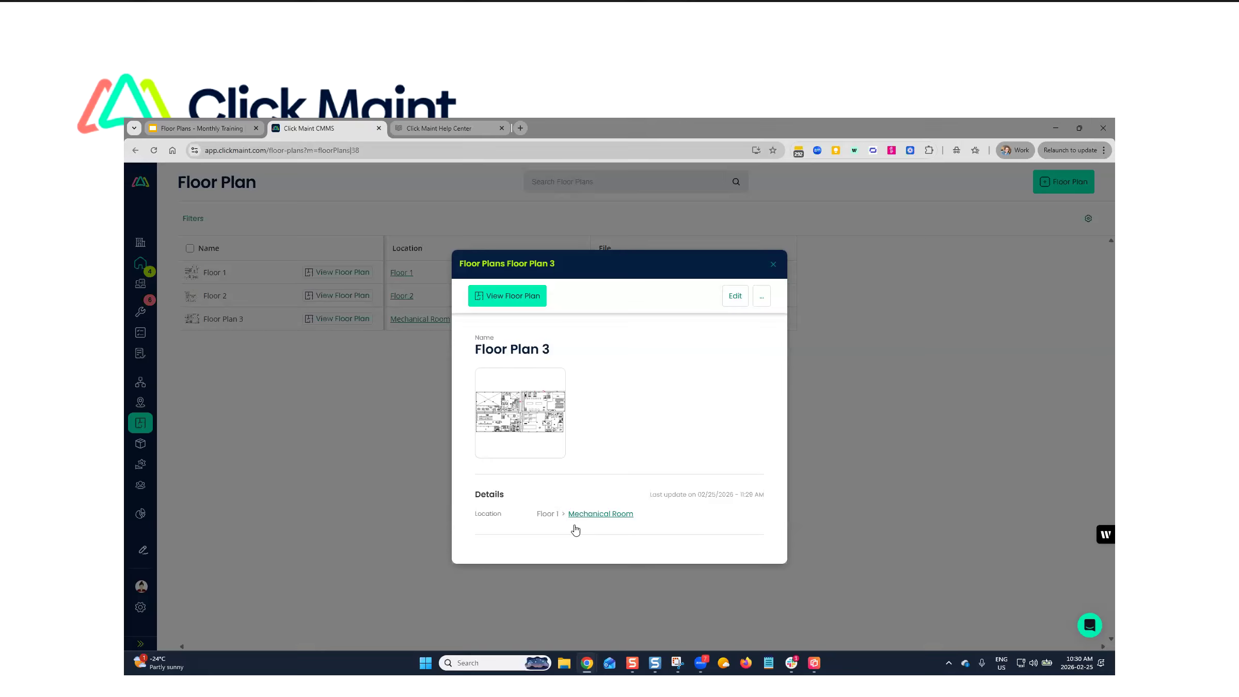
{"action": "left_click", "coordinate": [762, 296]}
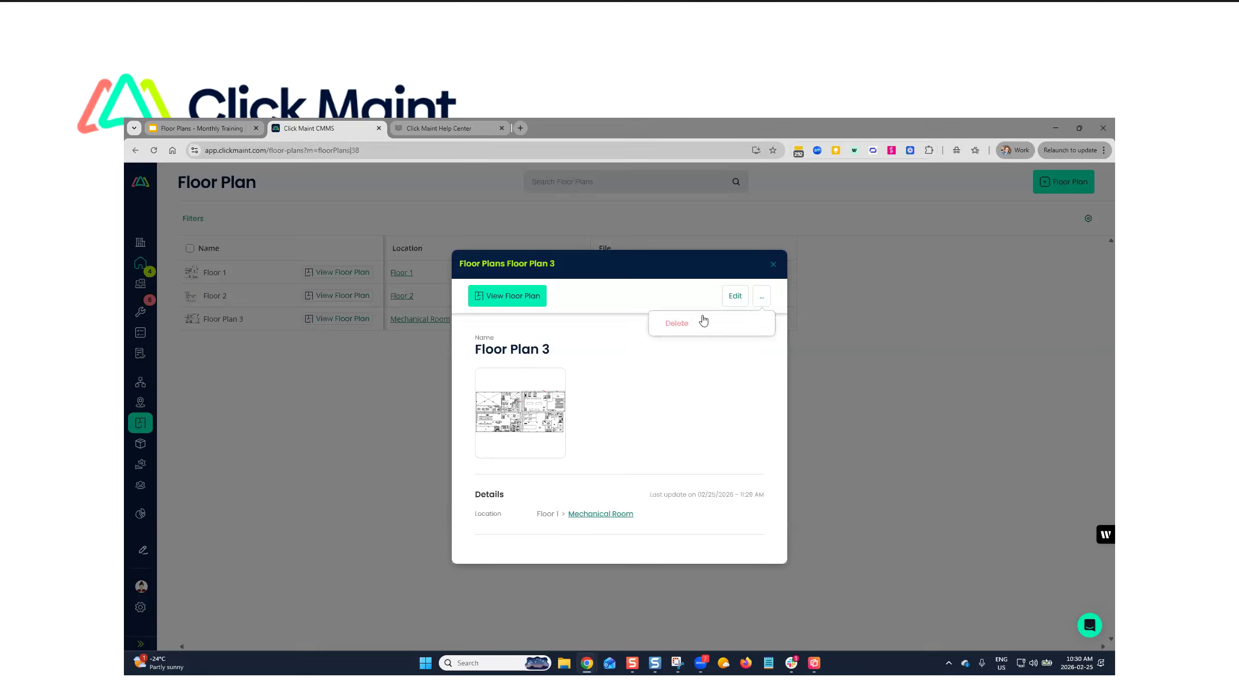
{"action": "left_click", "coordinate": [736, 323]}
{"action": "left_click", "coordinate": [708, 432]}
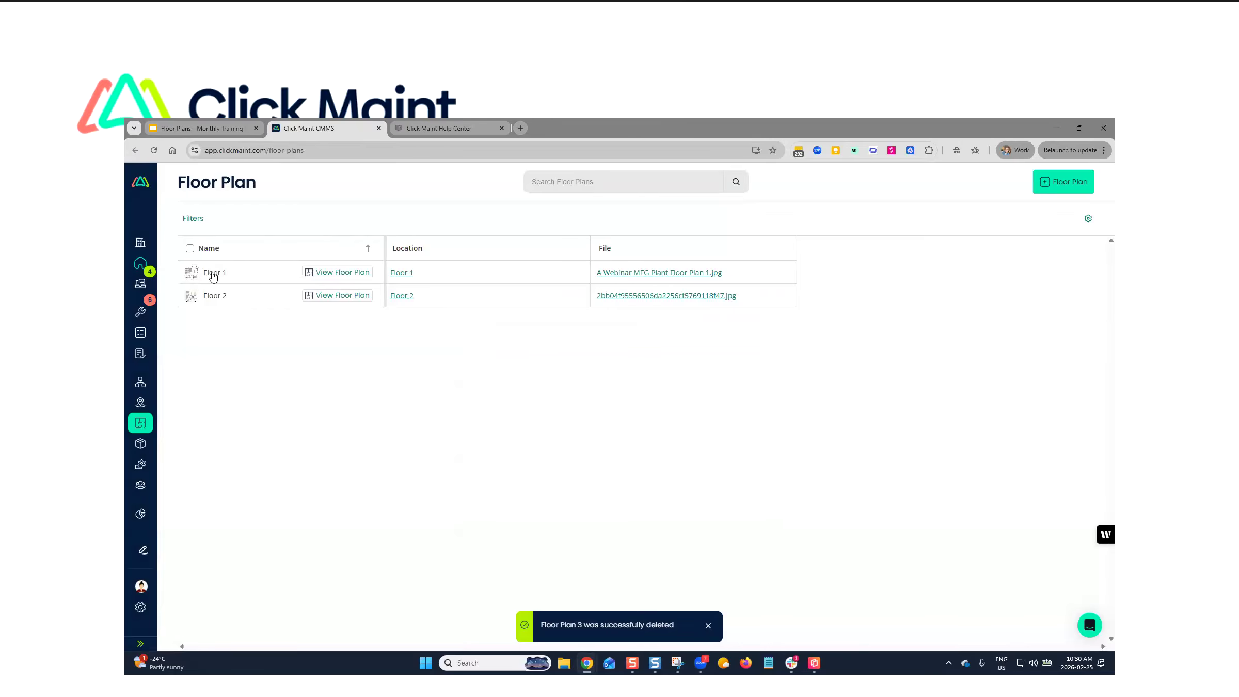
- View the Floor 2 plan's details and editable fields, and close them without making changes
{"action": "left_click", "coordinate": [215, 294]}
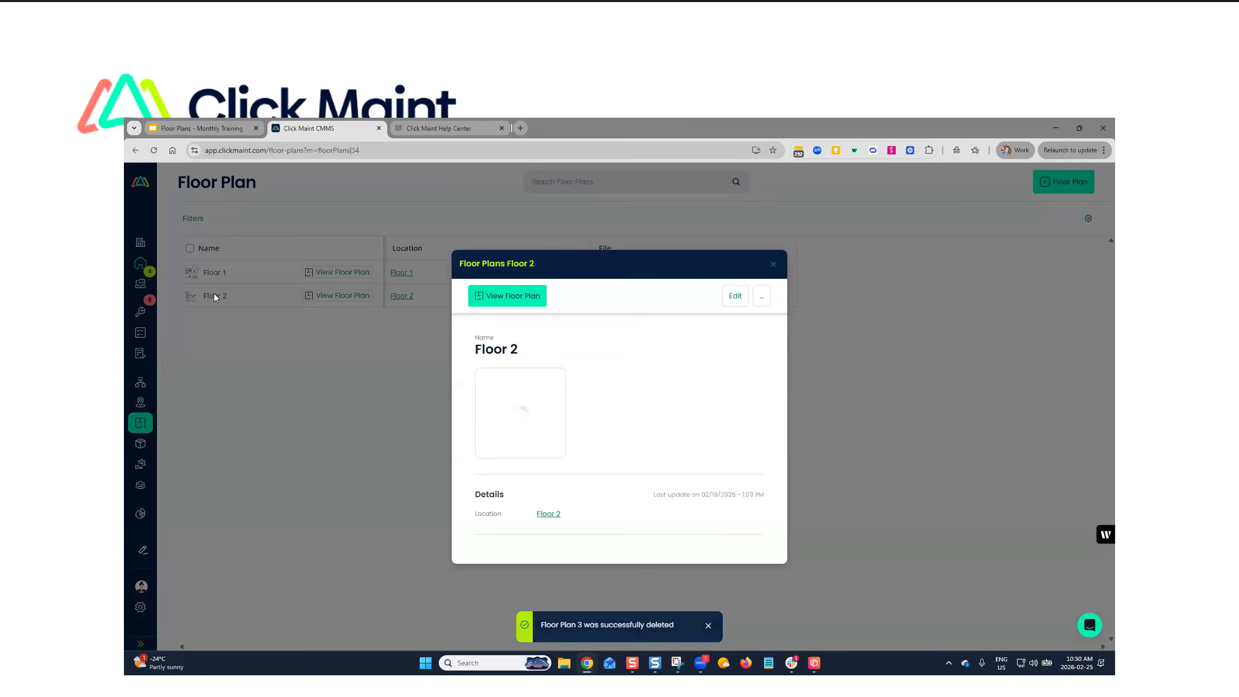
{"action": "left_click", "coordinate": [725, 302]}
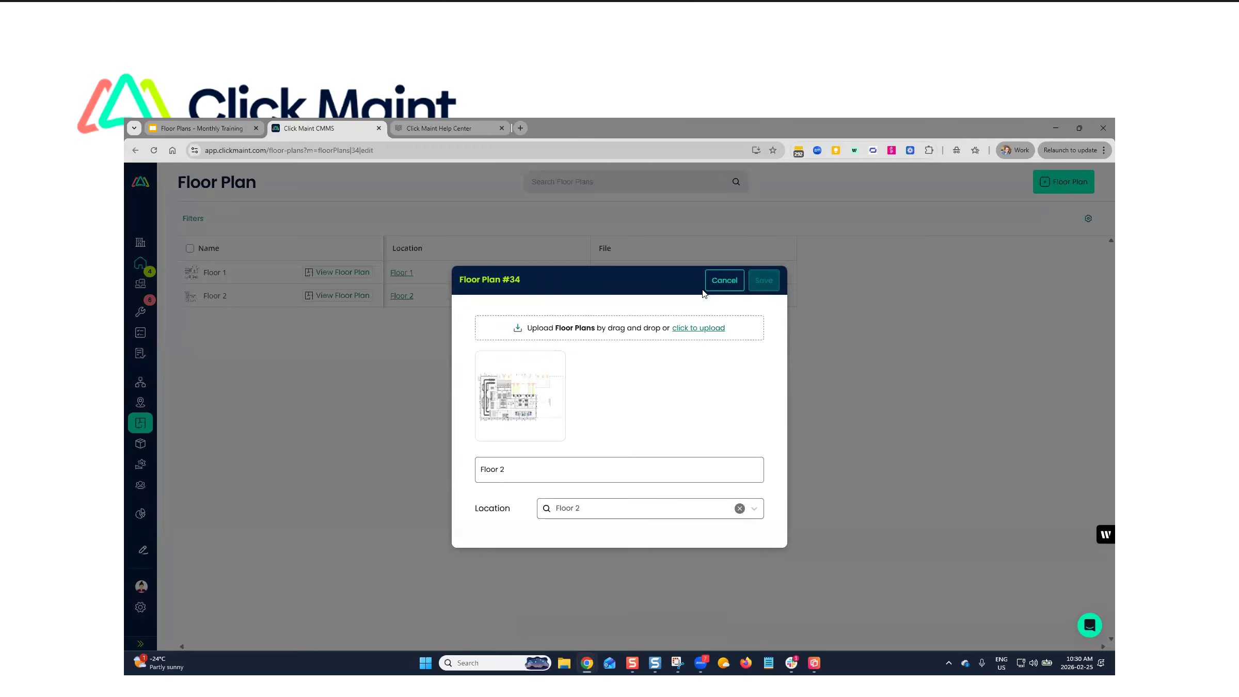
{"action": "left_click", "coordinate": [725, 281]}
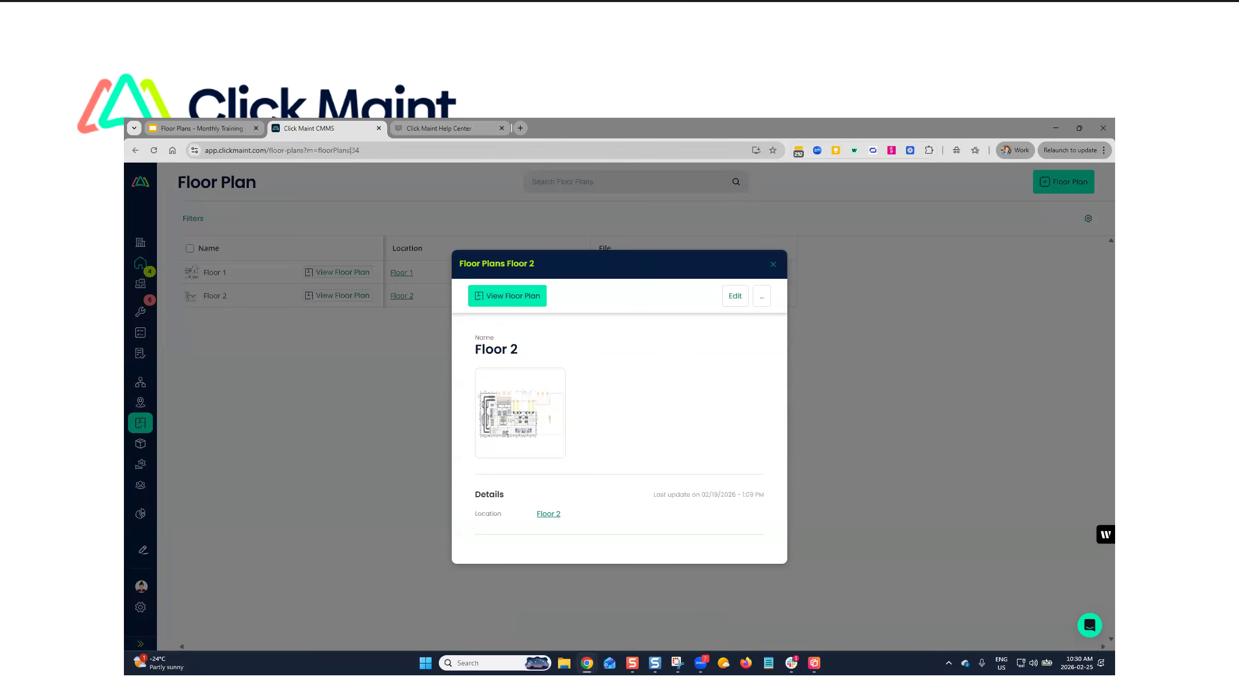
{"action": "left_click", "coordinate": [773, 264]}
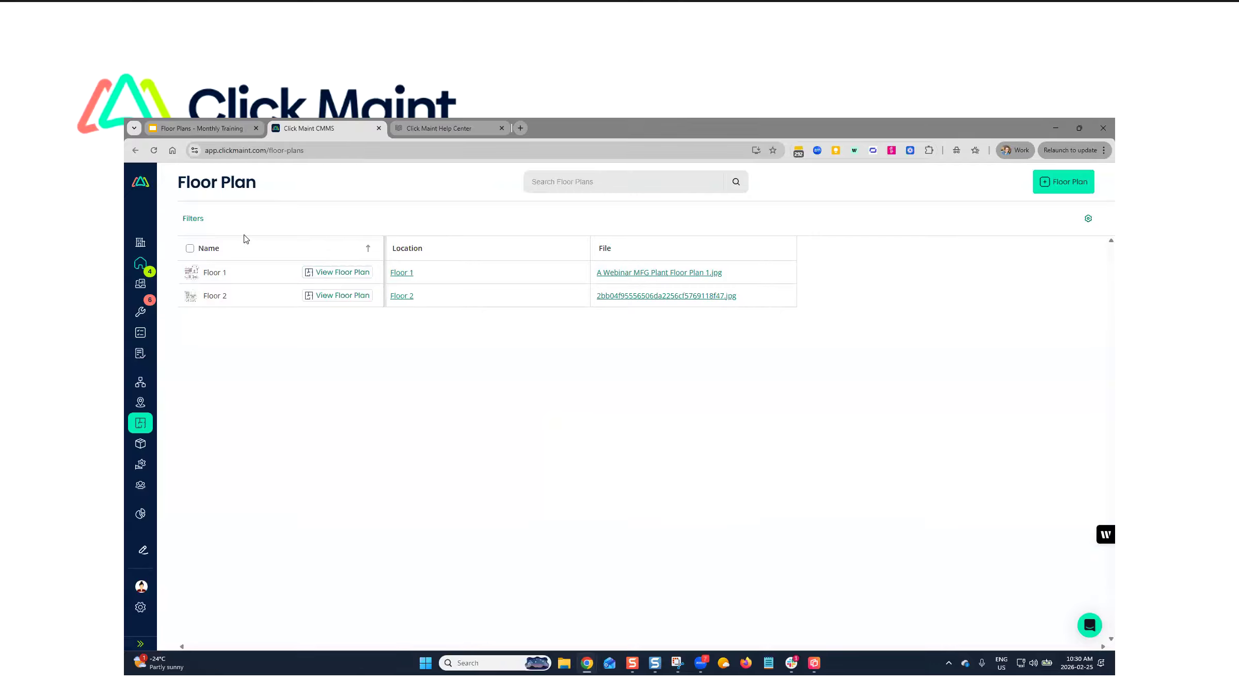
- View the Floor 1 plan, enter mapping mode to look at its unplotted locations, and exit mapping mode
{"action": "left_click", "coordinate": [333, 277]}
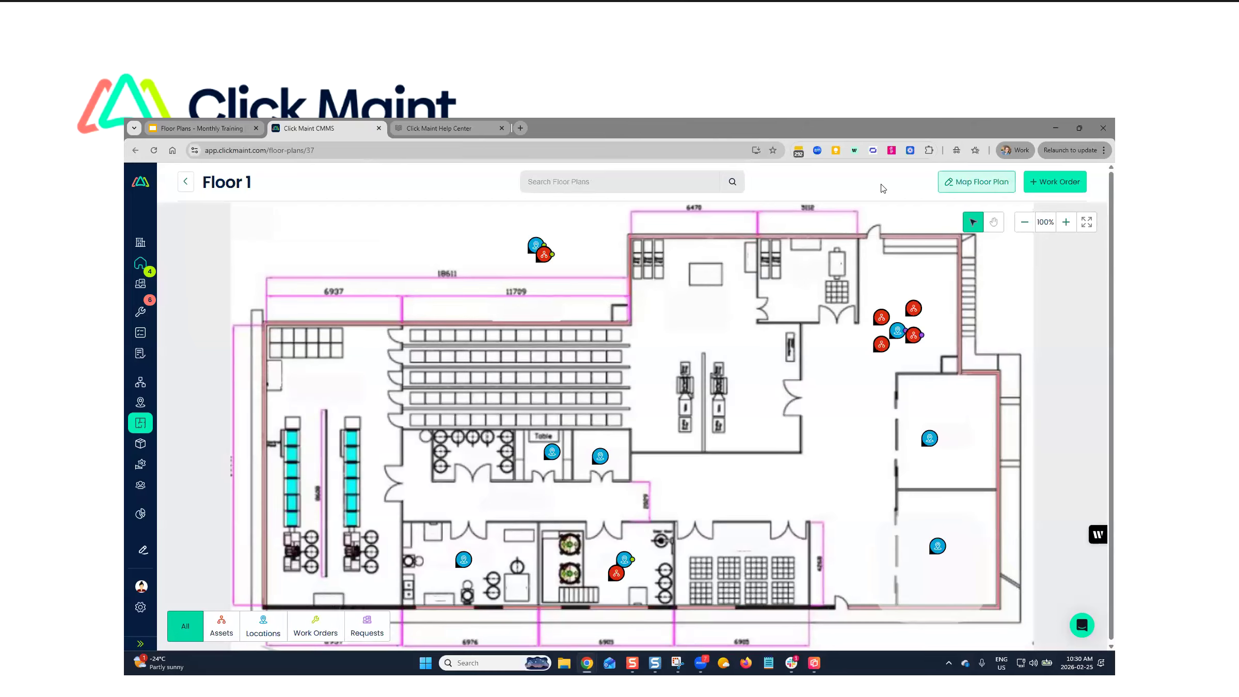
{"action": "left_click", "coordinate": [963, 183]}
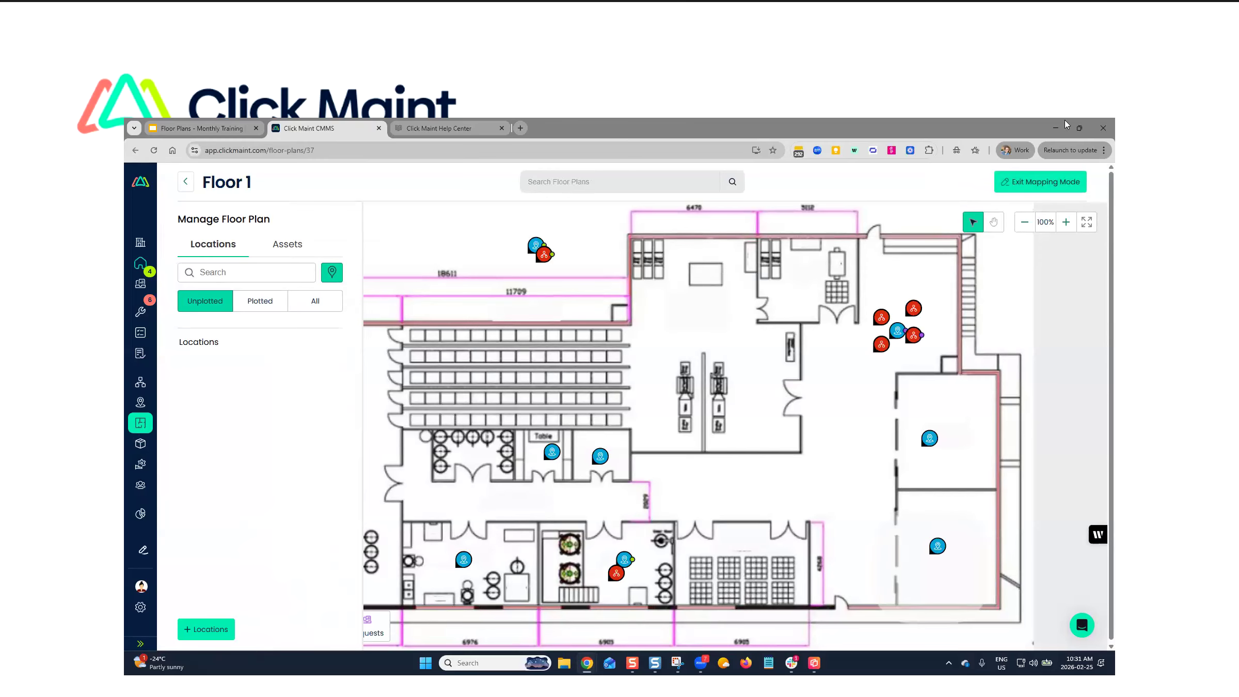
{"action": "left_click", "coordinate": [1038, 186]}
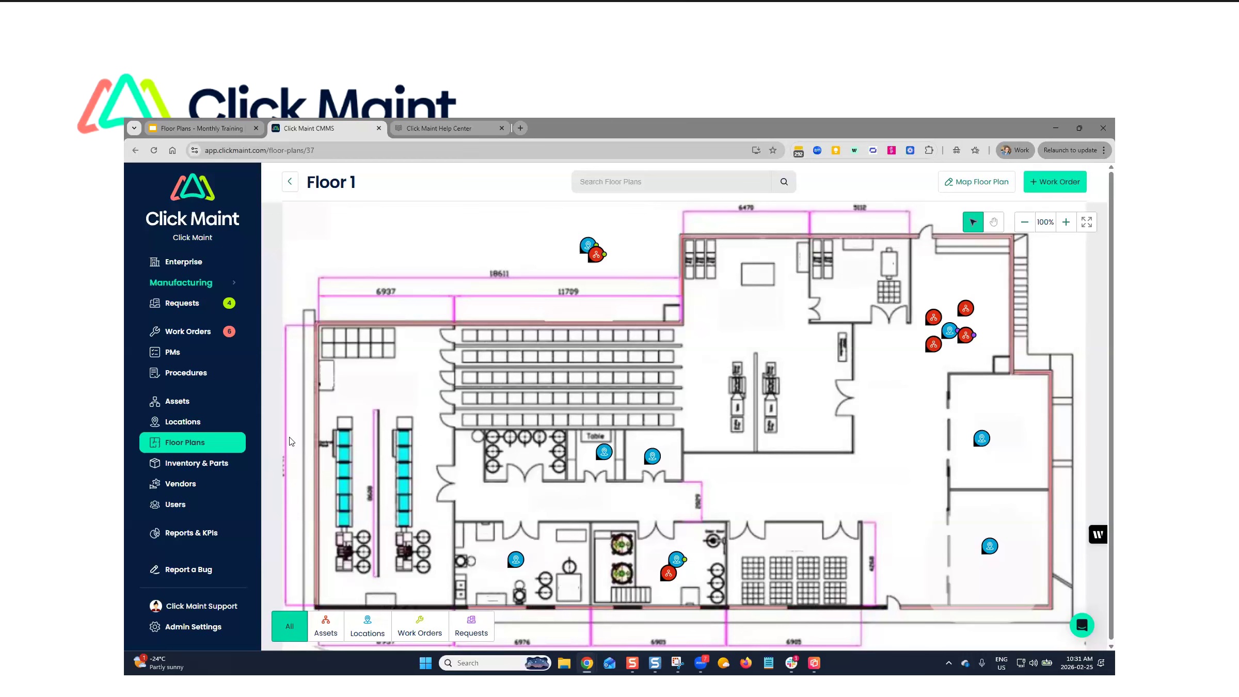
- Examine the Floor 1 plan and its pins at several zoom levels, panning towards the group of asset pins
{"action": "scroll", "coordinate": [1020, 313], "scroll_direction": "up", "scroll_amount": 5}
{"action": "scroll", "coordinate": [793, 368], "scroll_direction": "down", "scroll_amount": 6}
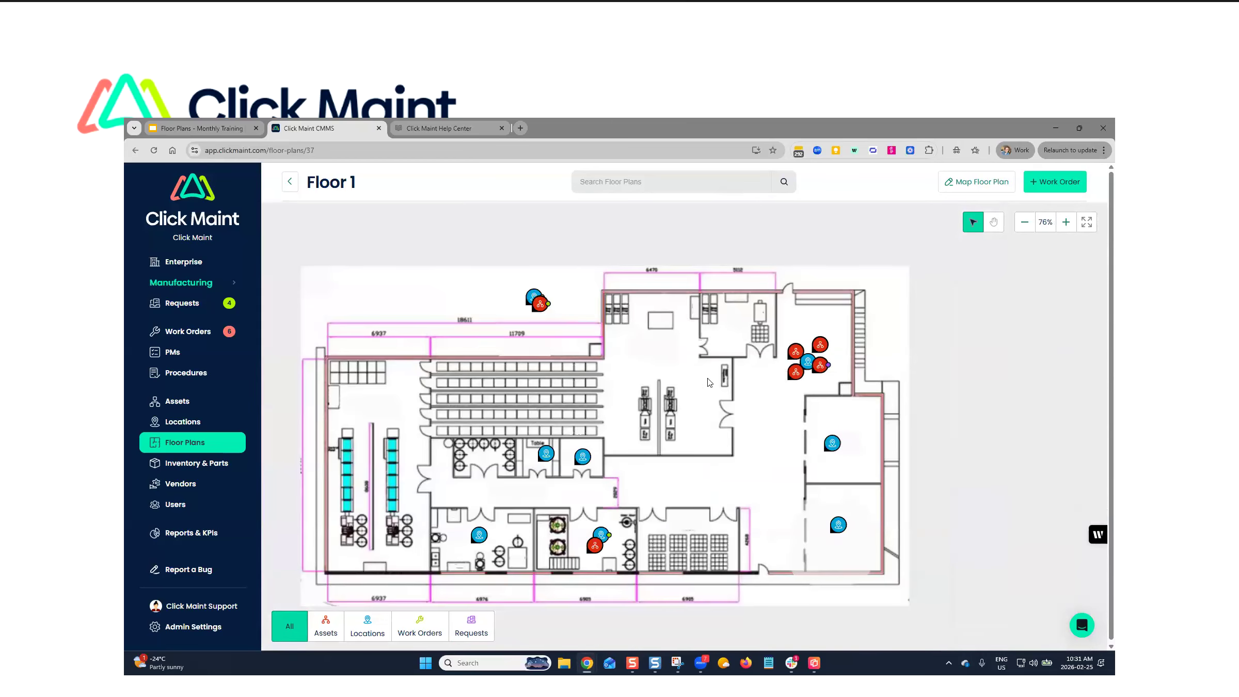
{"action": "scroll", "coordinate": [684, 380], "scroll_direction": "up", "scroll_amount": 10}
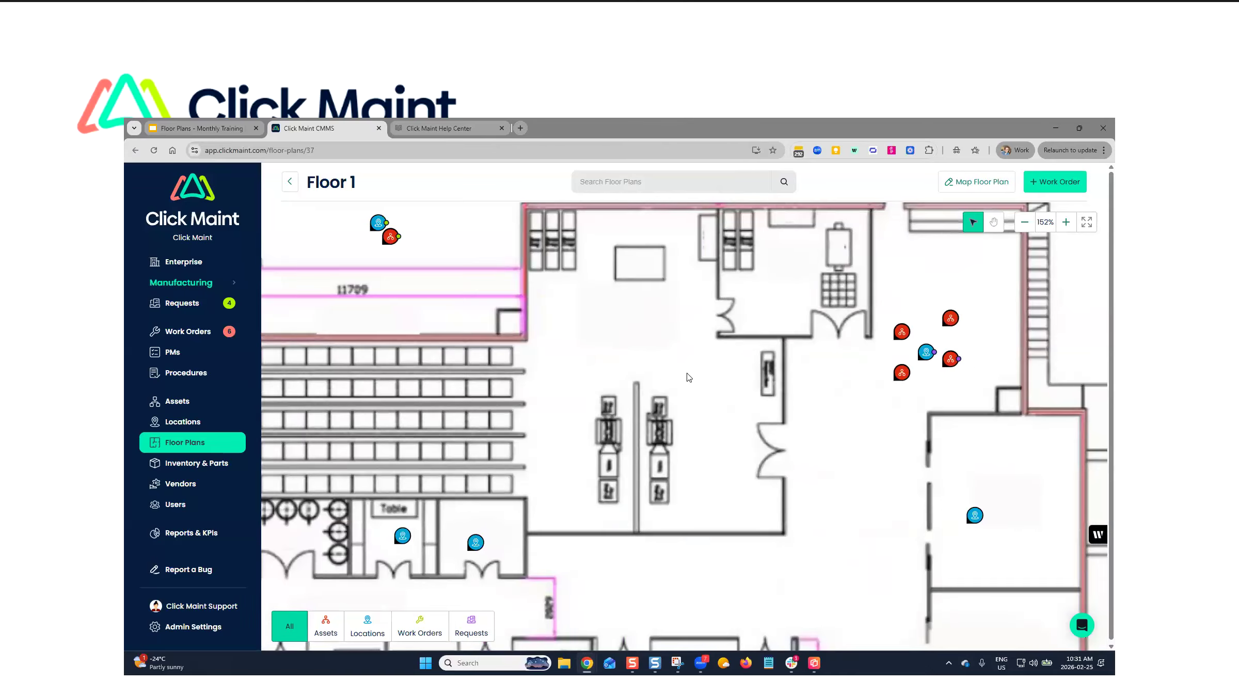
{"action": "scroll", "coordinate": [716, 377], "scroll_direction": "down", "scroll_amount": 7}
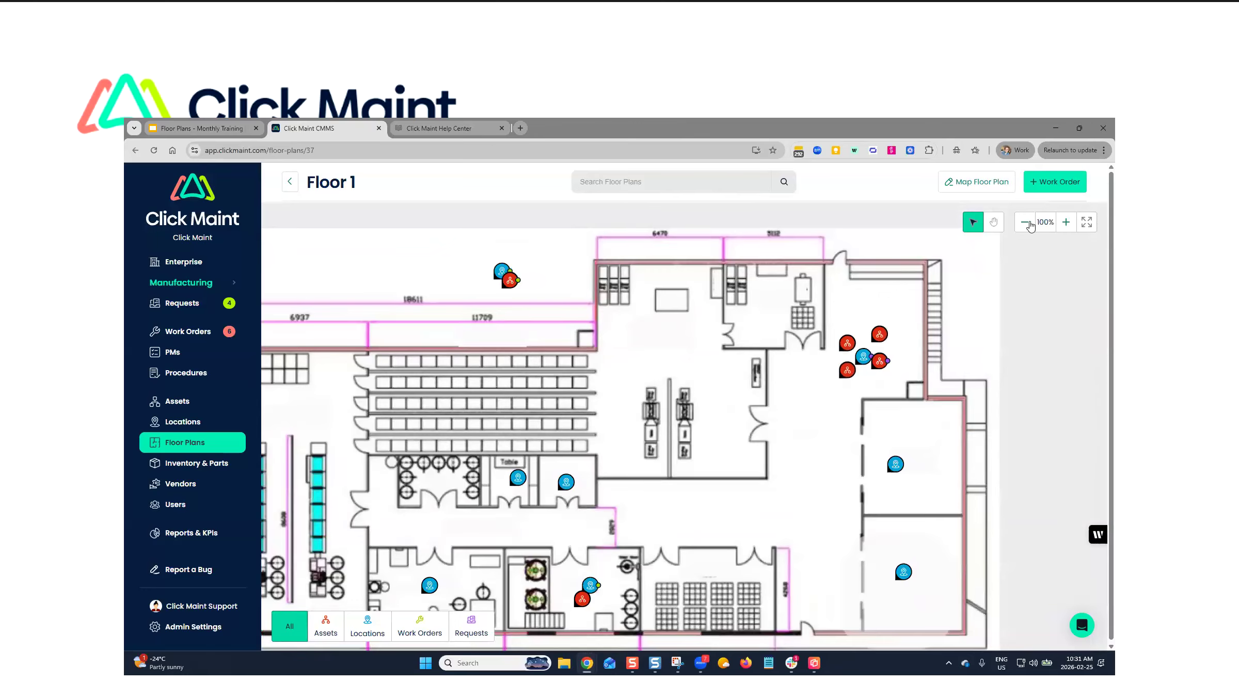
{"action": "left_click", "coordinate": [1066, 226]}
{"action": "left_click", "coordinate": [1066, 226]}
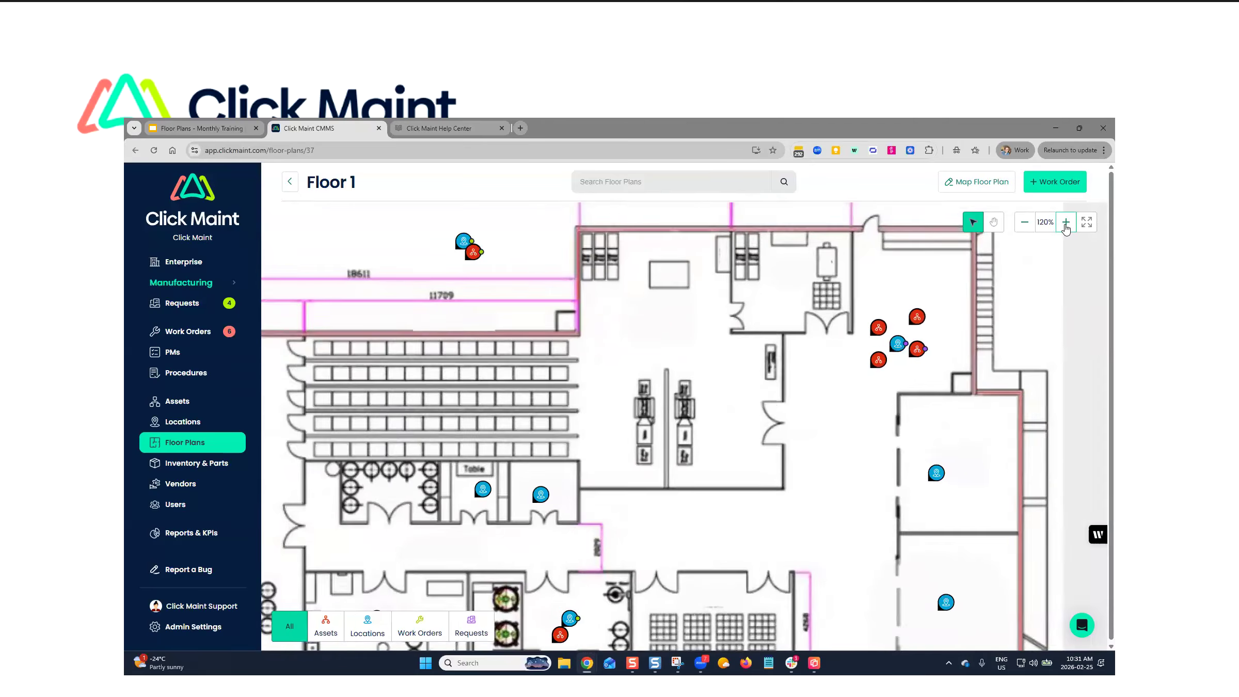
{"action": "left_click", "coordinate": [1066, 226]}
{"action": "left_click", "coordinate": [1065, 225]}
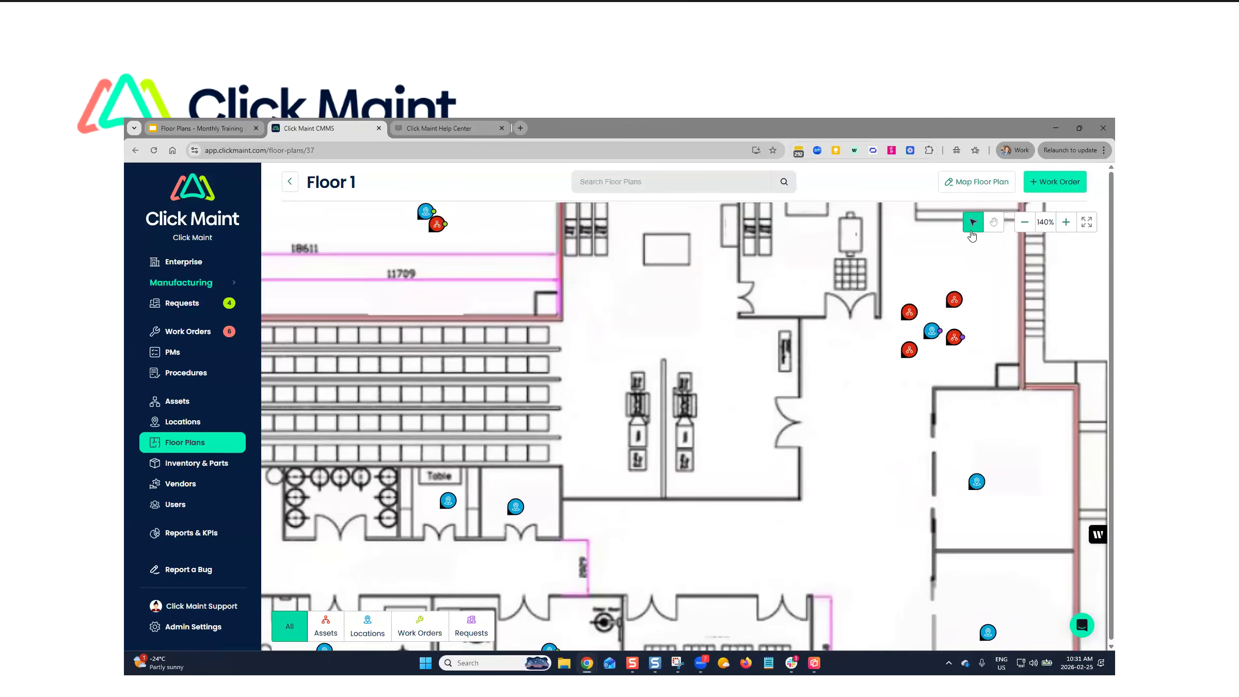
{"action": "left_click", "coordinate": [994, 222]}
{"action": "mouse_move", "coordinate": [988, 293]}
{"action": "left_mouse_down"}
{"action": "mouse_move", "coordinate": [826, 295]}
{"action": "mouse_move", "coordinate": [686, 439]}
{"action": "mouse_move", "coordinate": [853, 454]}
{"action": "mouse_move", "coordinate": [612, 323]}
{"action": "mouse_move", "coordinate": [581, 408]}
{"action": "mouse_move", "coordinate": [709, 385]}
{"action": "mouse_move", "coordinate": [794, 336]}
{"action": "left_mouse_up"}
{"action": "scroll", "coordinate": [882, 343], "scroll_direction": "up", "scroll_amount": 5}
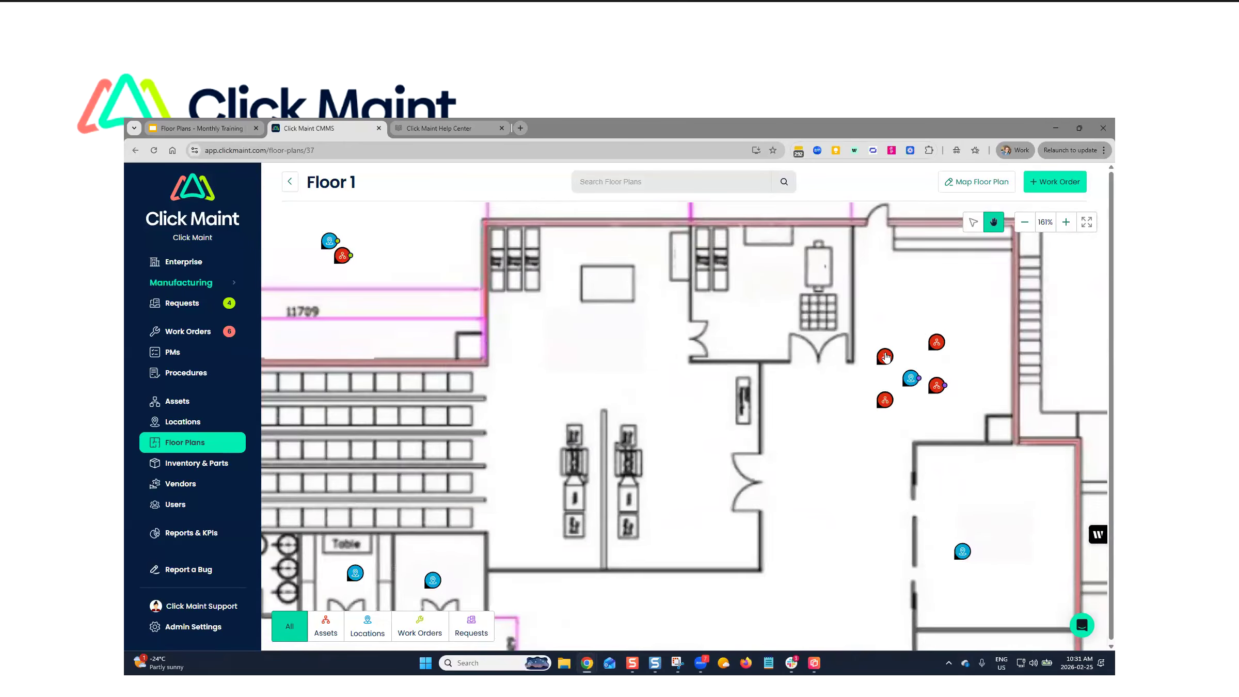
{"action": "scroll", "coordinate": [981, 350], "scroll_direction": "up", "scroll_amount": 2}
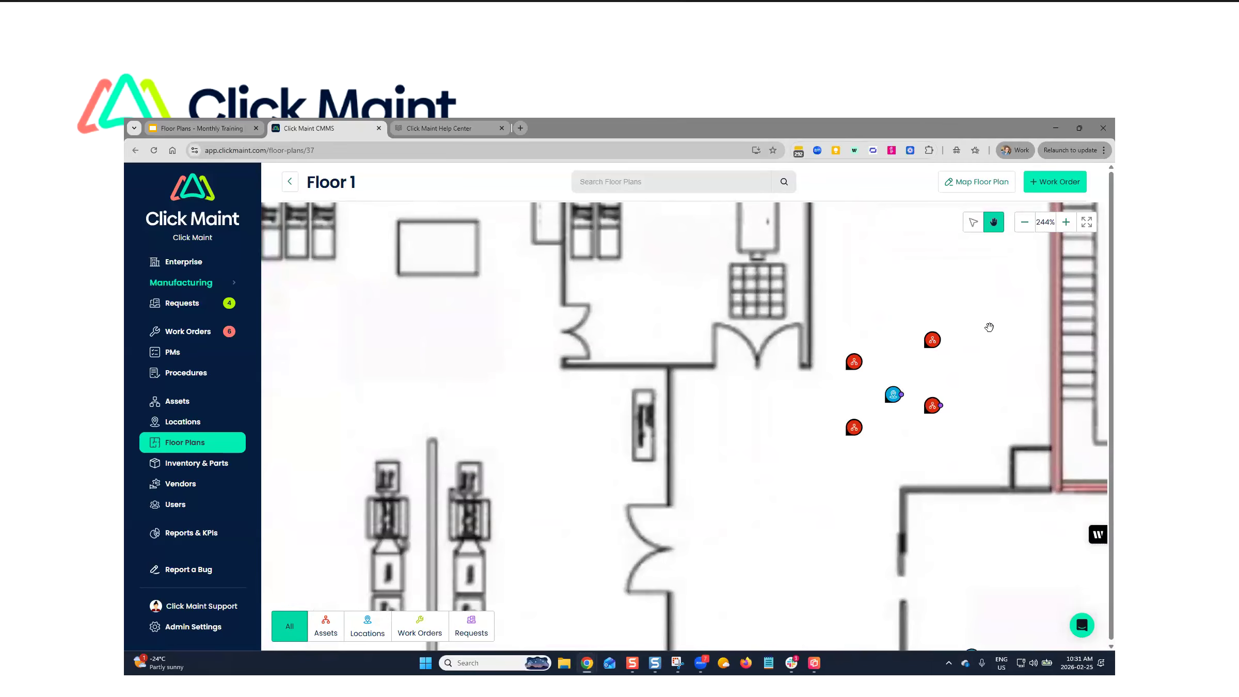
{"action": "scroll", "coordinate": [988, 322], "scroll_direction": "down", "scroll_amount": 20}
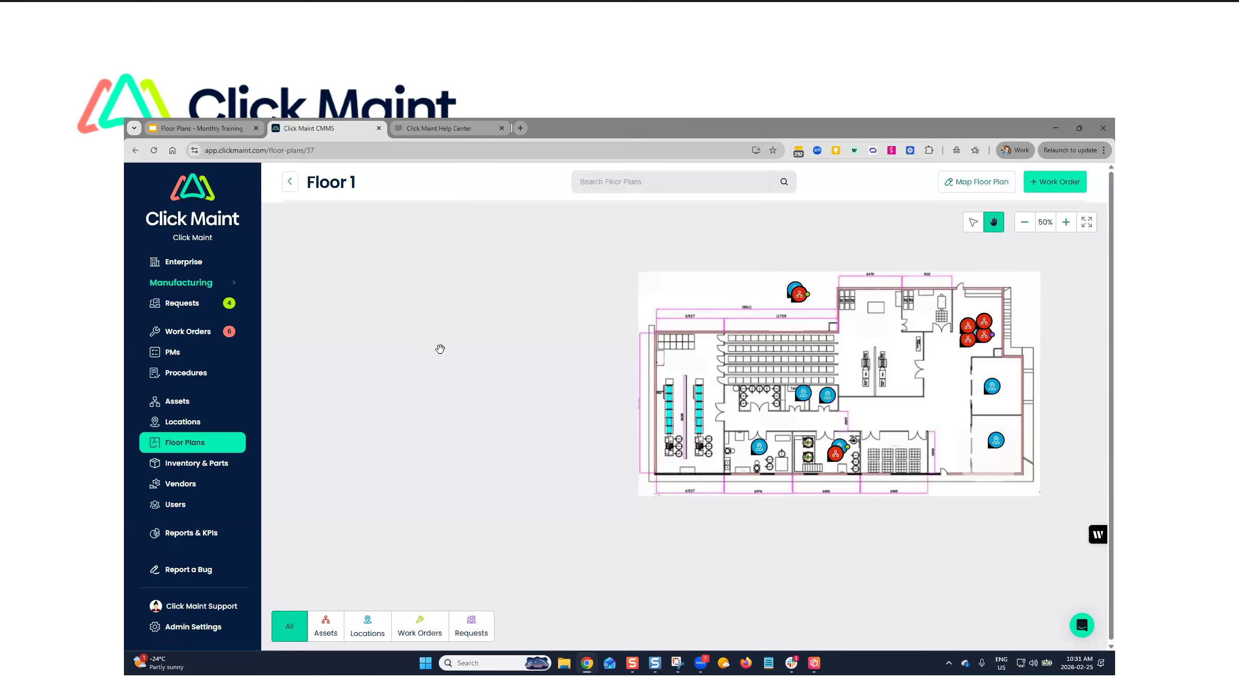
- Search the in-app help articles for "floor"
{"action": "left_click", "coordinate": [1082, 626]}
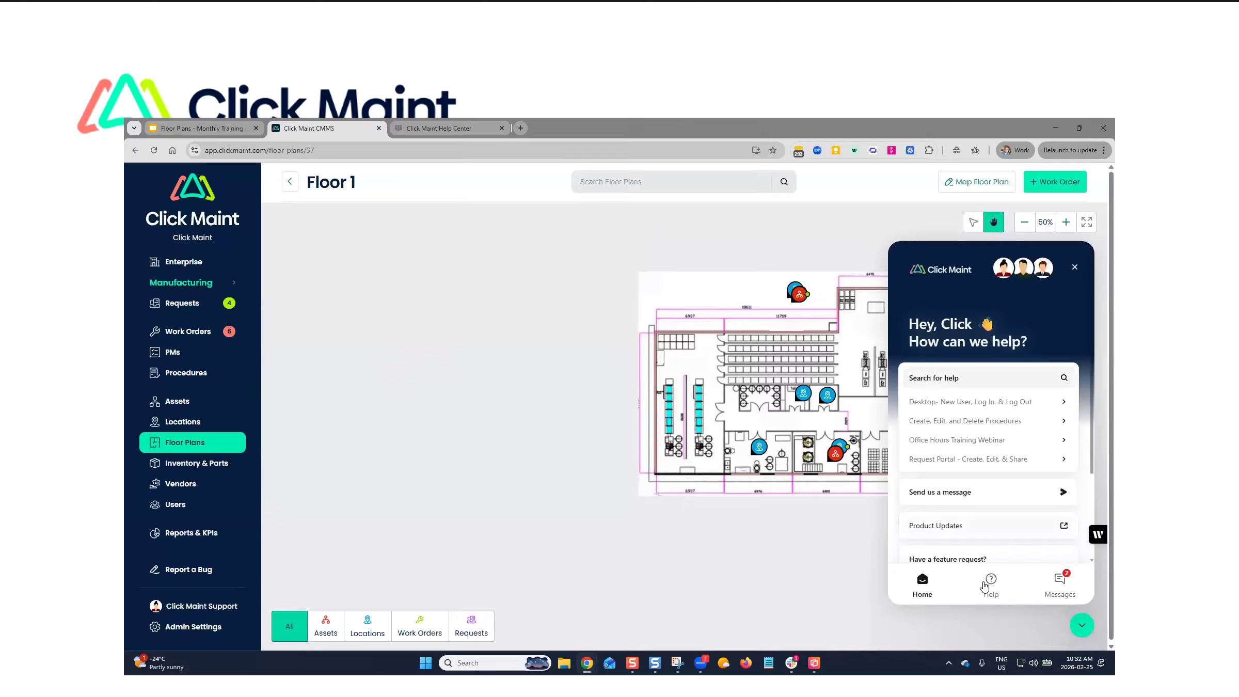
{"action": "left_click", "coordinate": [987, 587]}
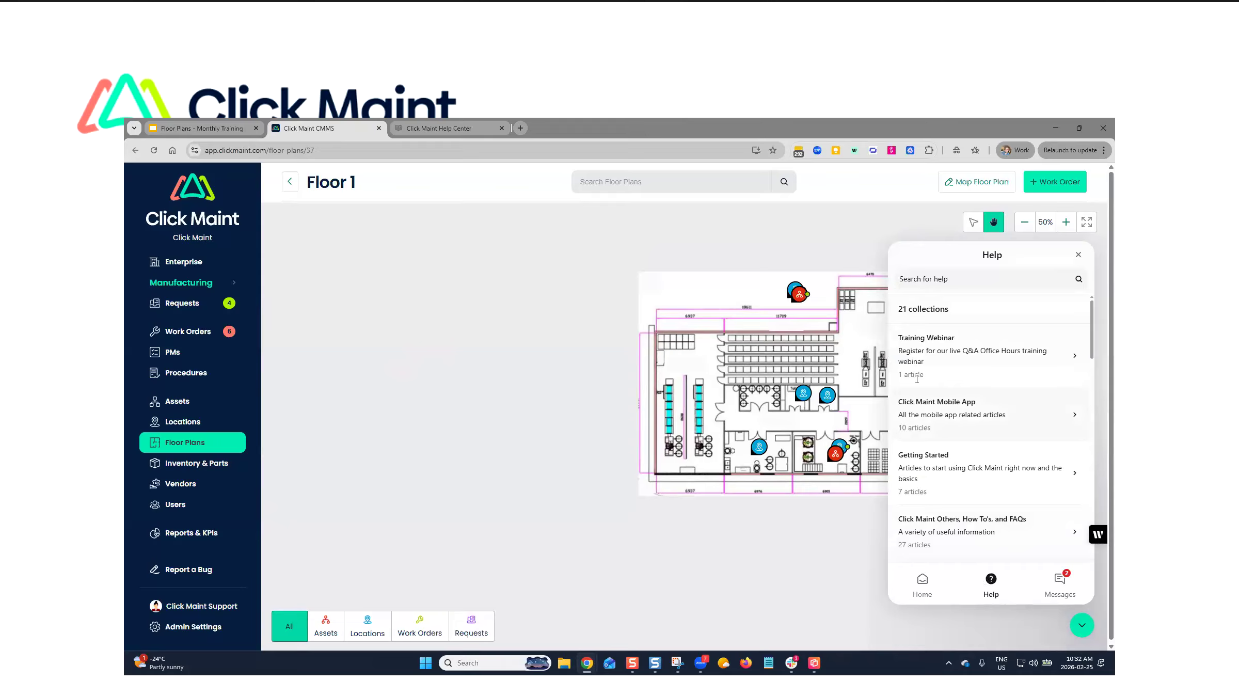
{"action": "left_click", "coordinate": [944, 281]}
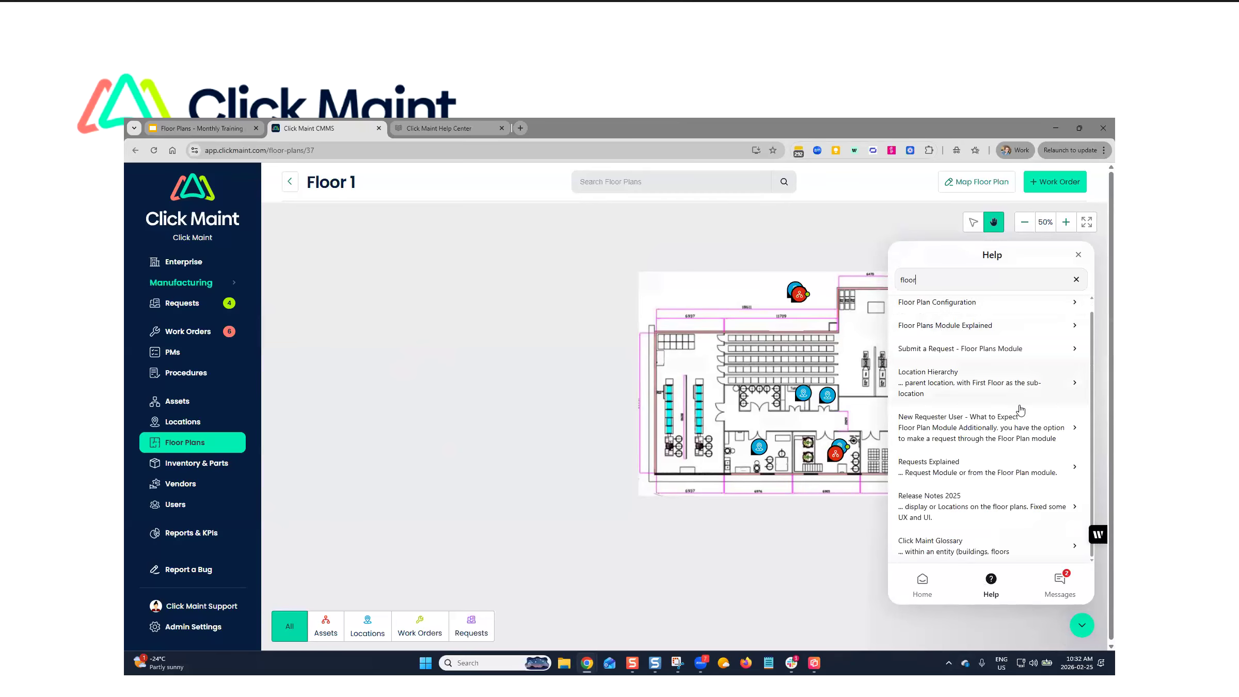
- Review the support, product update and feedback options on the help widget's home page, and close the widget
{"action": "left_click", "coordinate": [923, 582]}
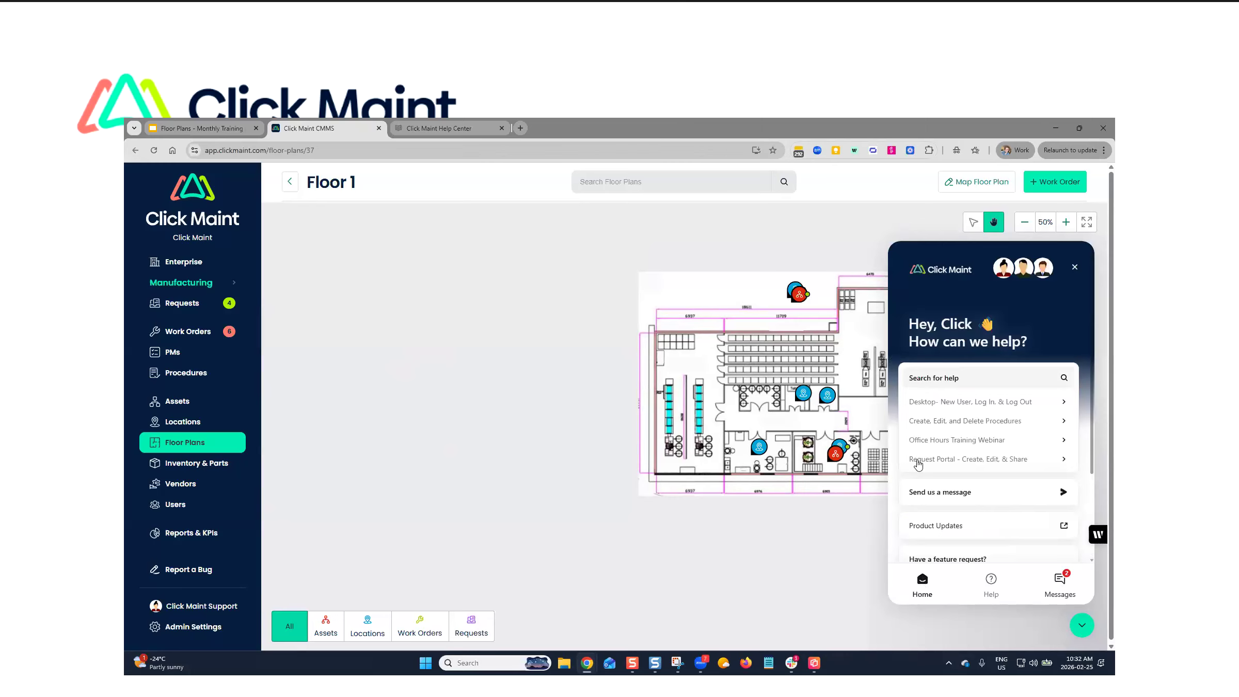
{"action": "scroll", "coordinate": [946, 479], "scroll_direction": "down", "scroll_amount": 1}
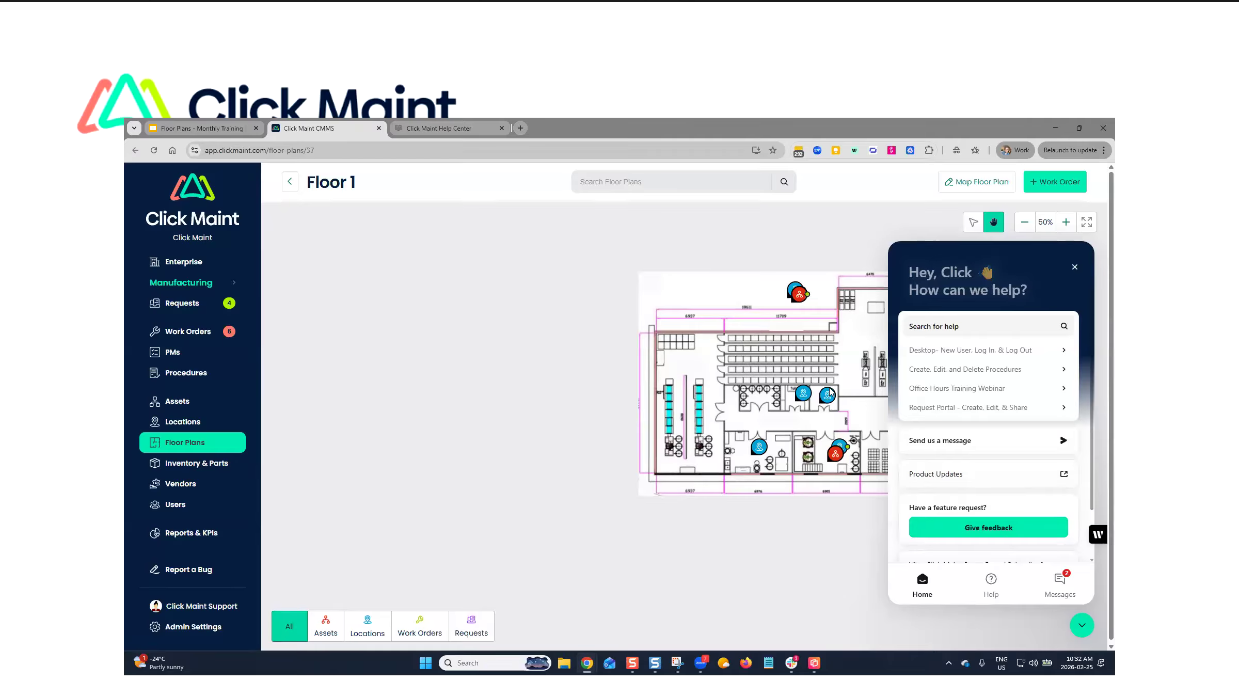
{"action": "scroll", "coordinate": [978, 474], "scroll_direction": "down", "scroll_amount": 1}
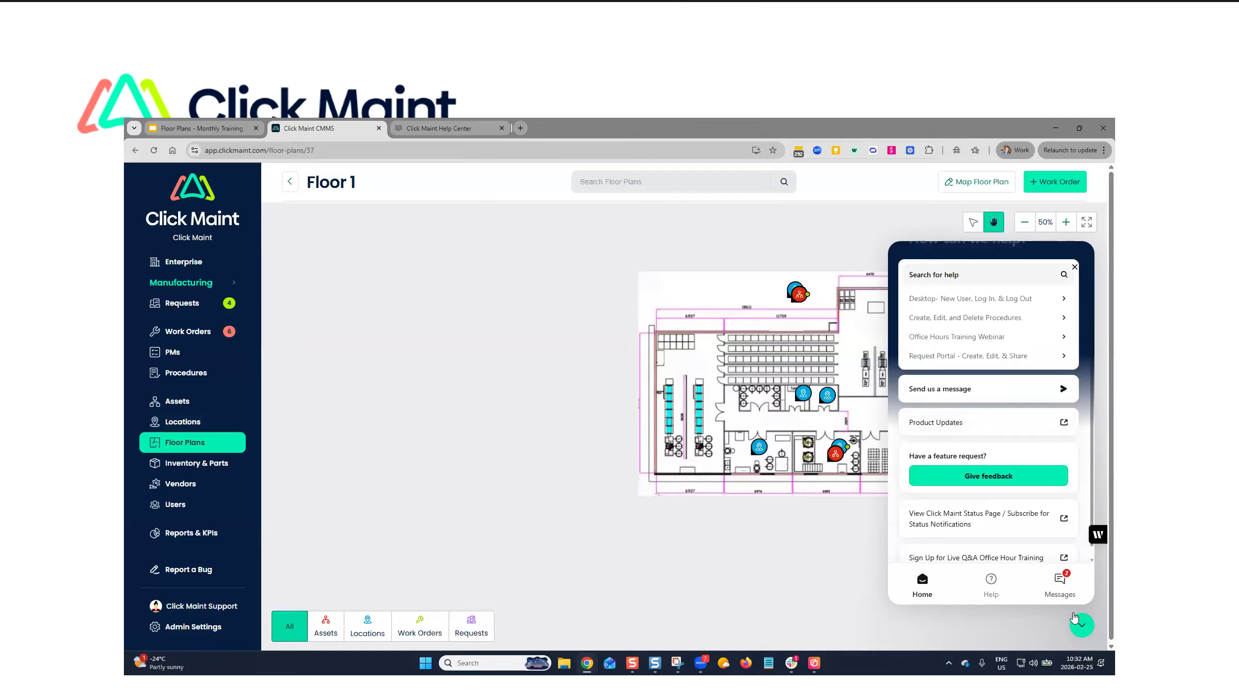
{"action": "left_click", "coordinate": [1083, 625]}
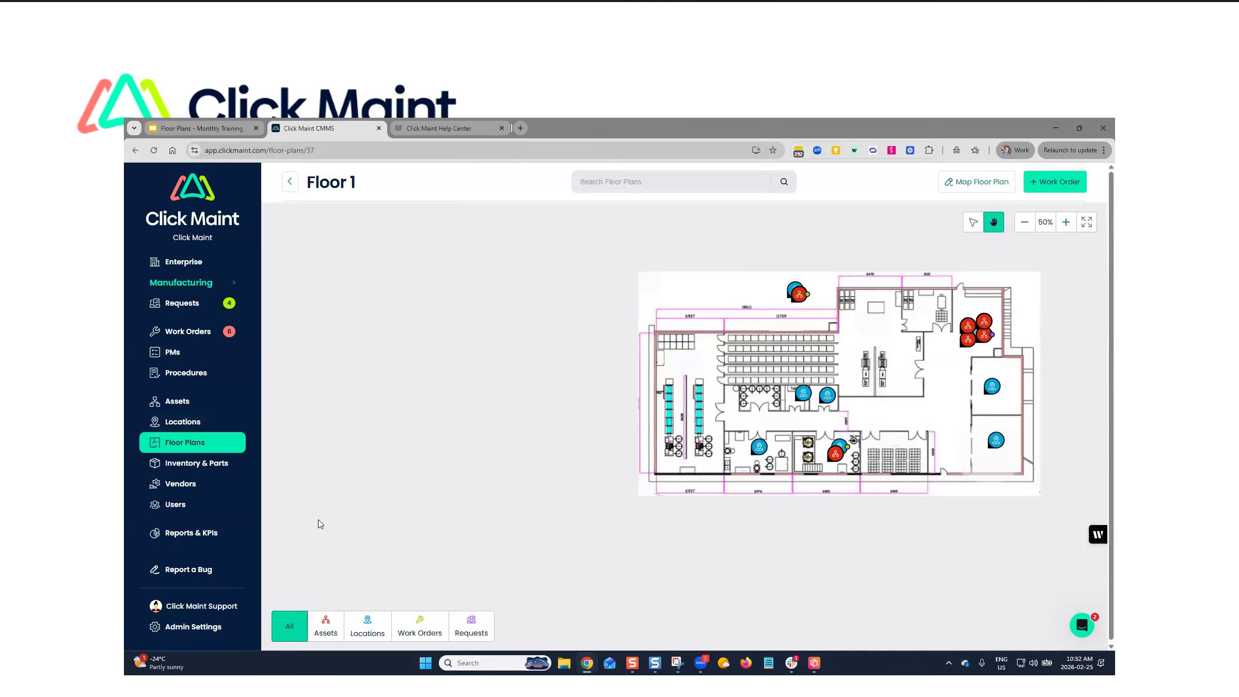